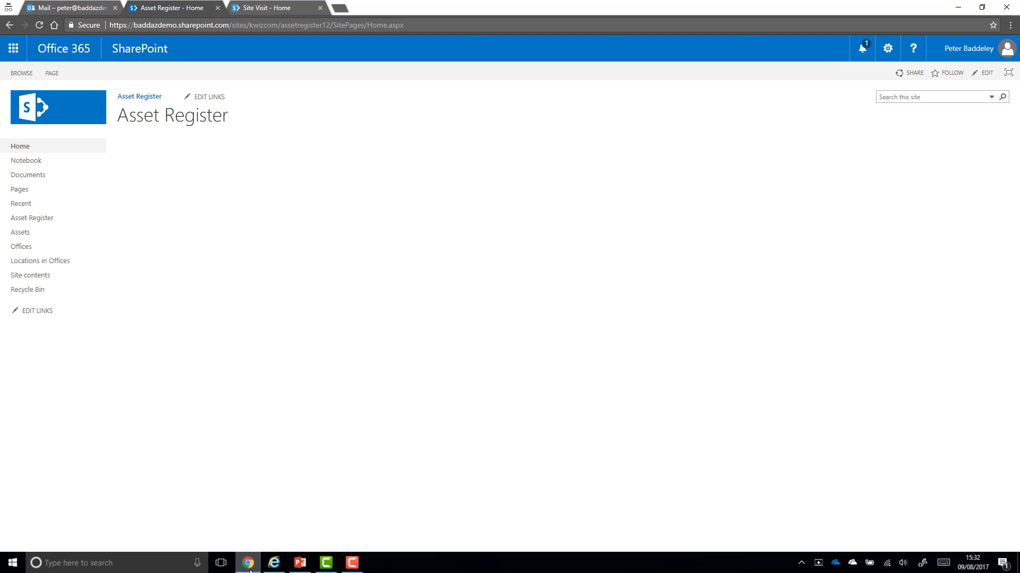
Check the Office choices on a new Asset Register item, then view the Offices list
click(48, 222)
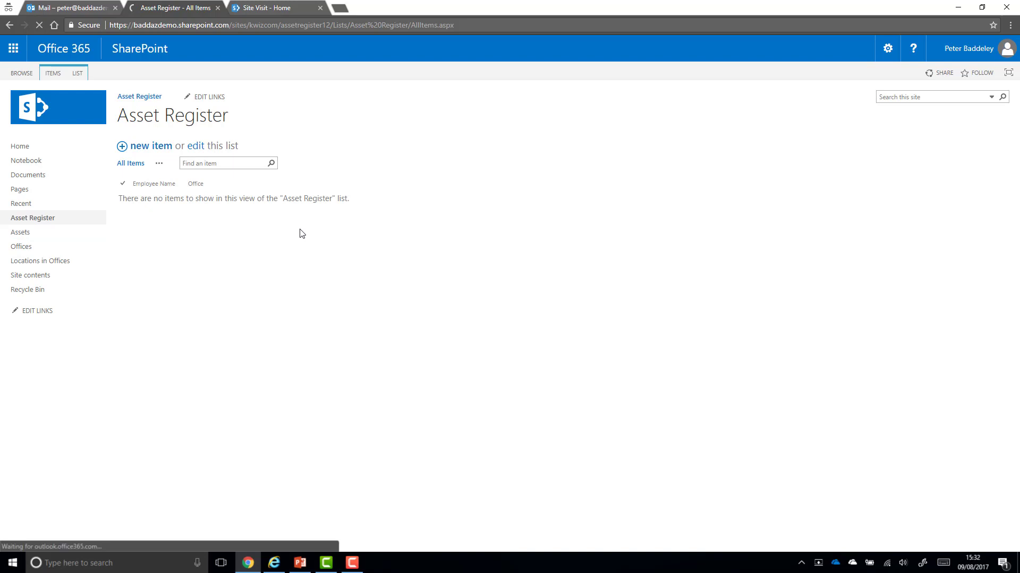
click(149, 153)
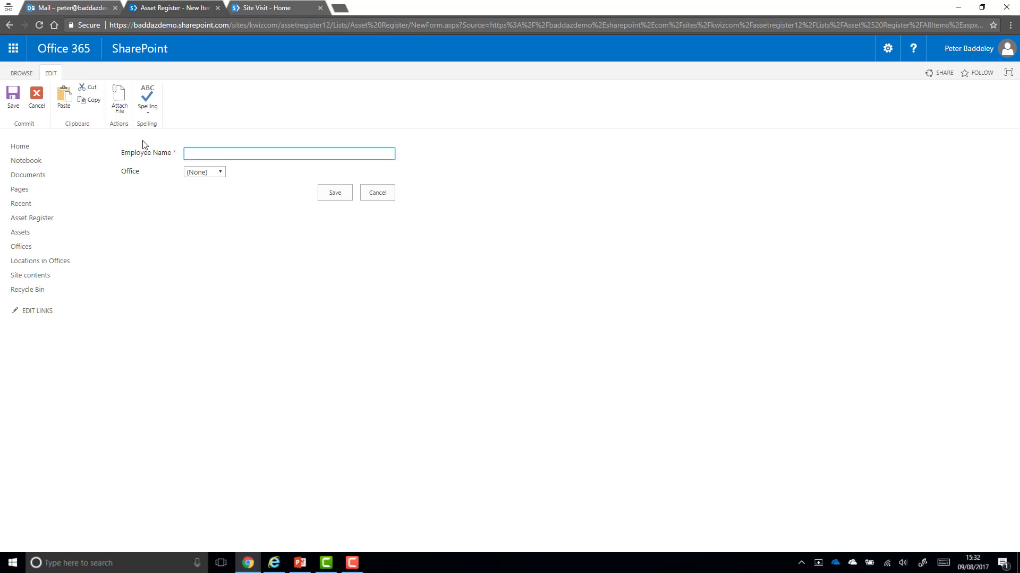
click(213, 175)
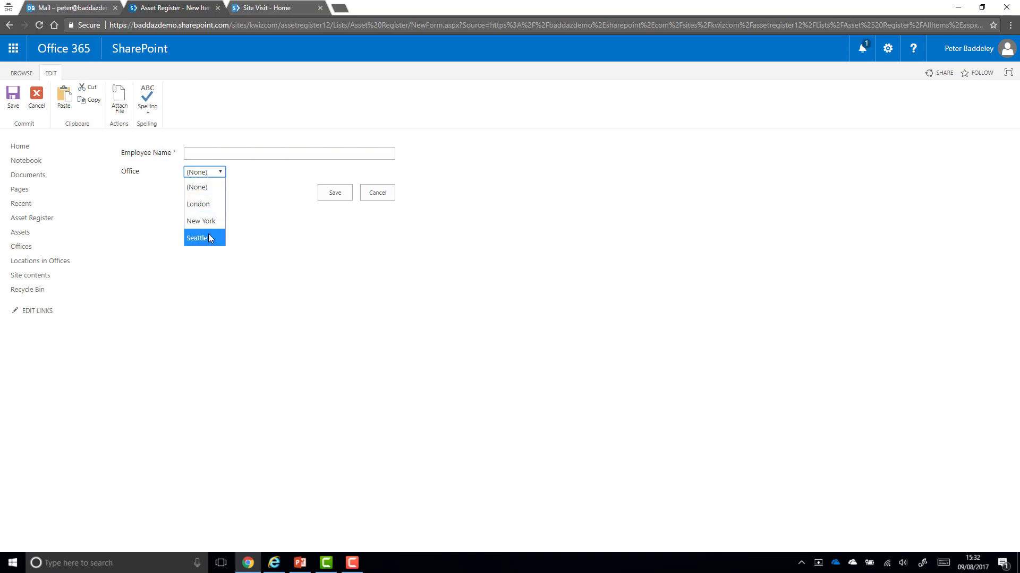
click(211, 287)
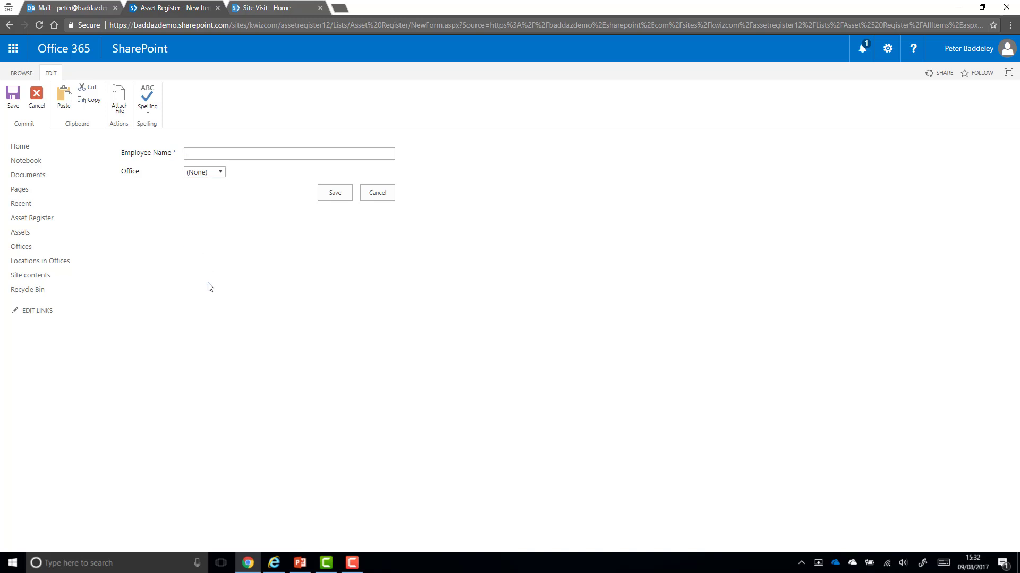
click(38, 244)
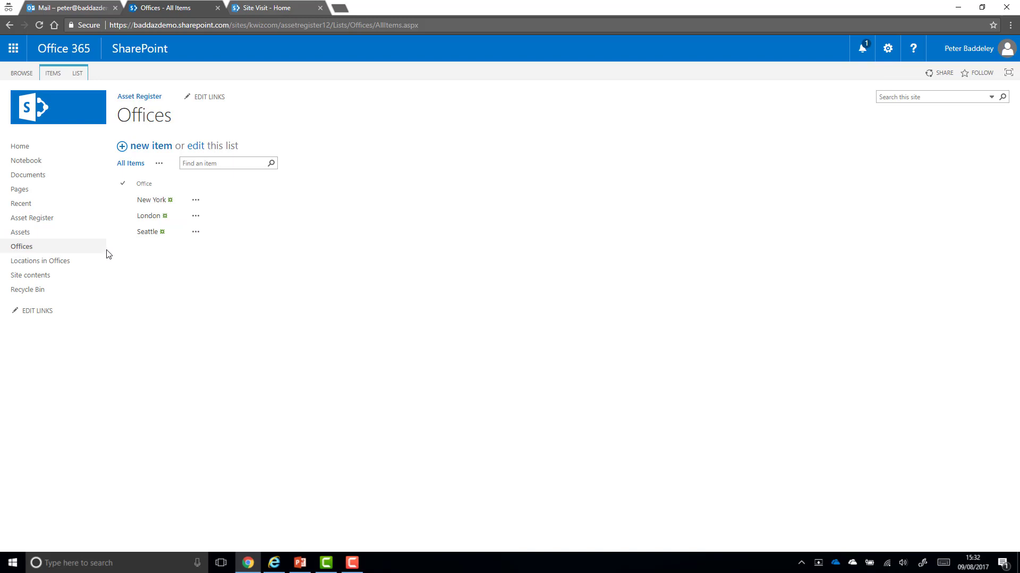
Browse the Locations in Offices and Assets lists, then return to Asset Register
click(68, 262)
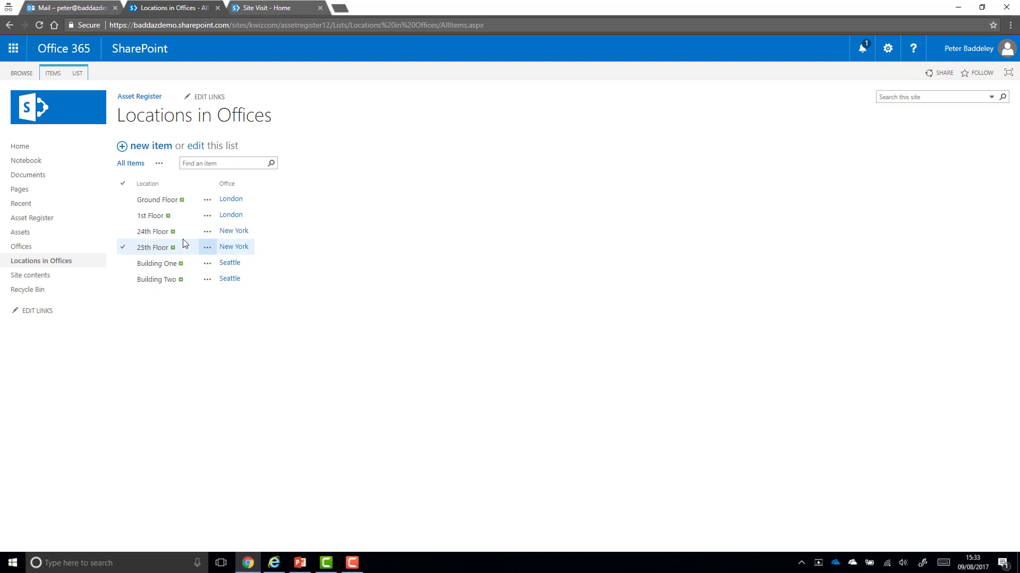
click(68, 235)
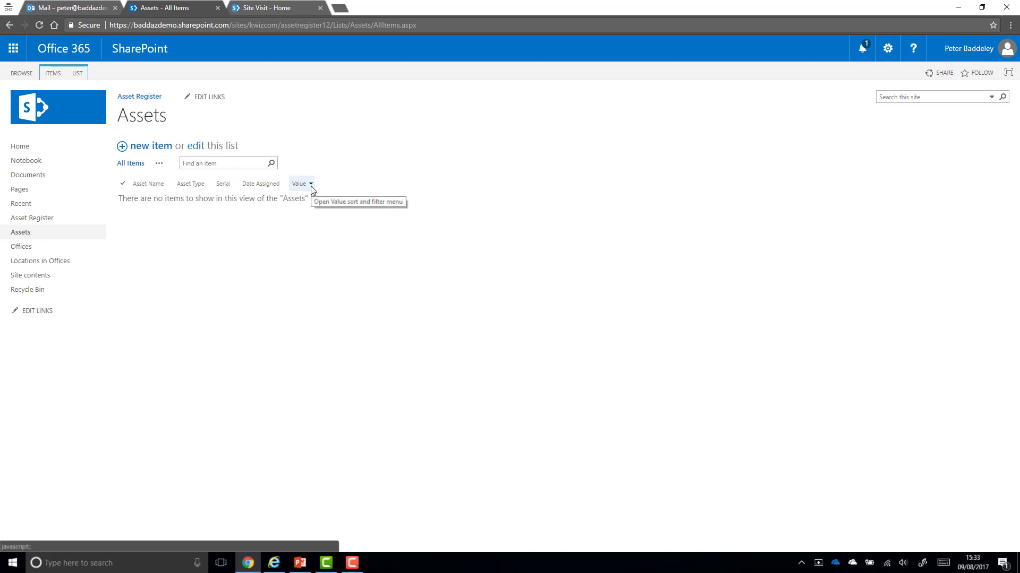
click(59, 221)
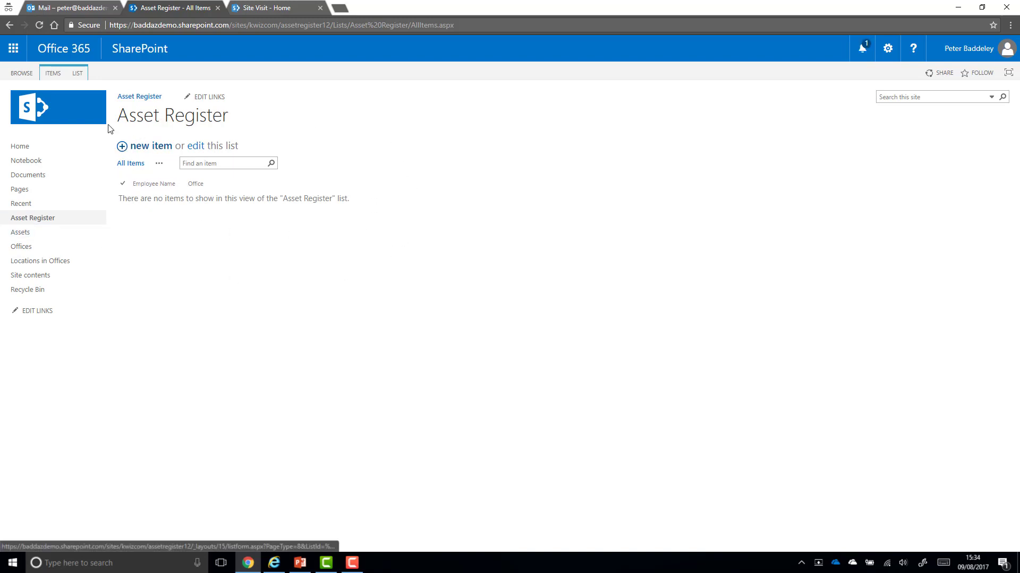
Open KWizCom Forms settings from the LIST ribbon for the Asset Register list
click(77, 75)
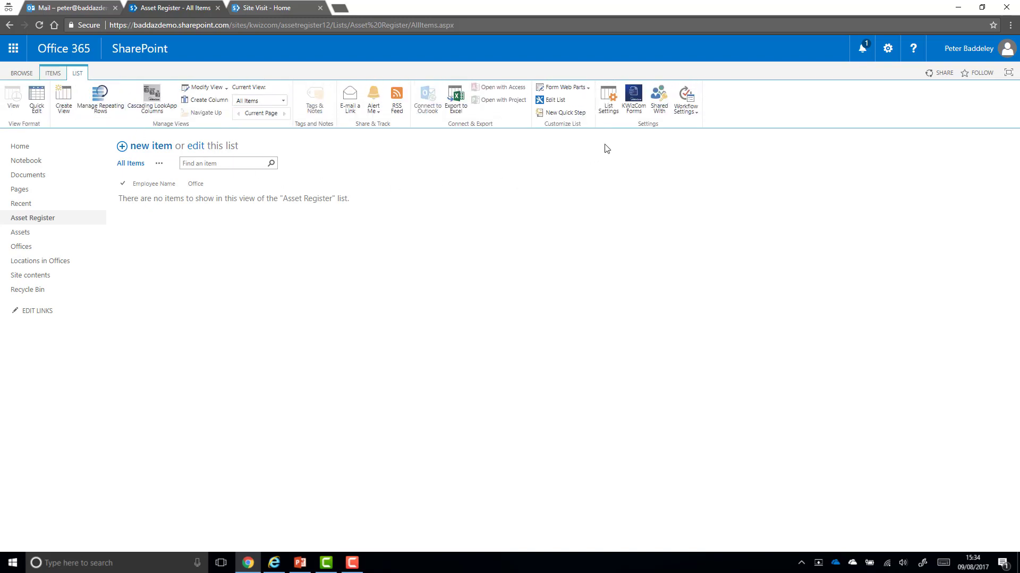
click(632, 115)
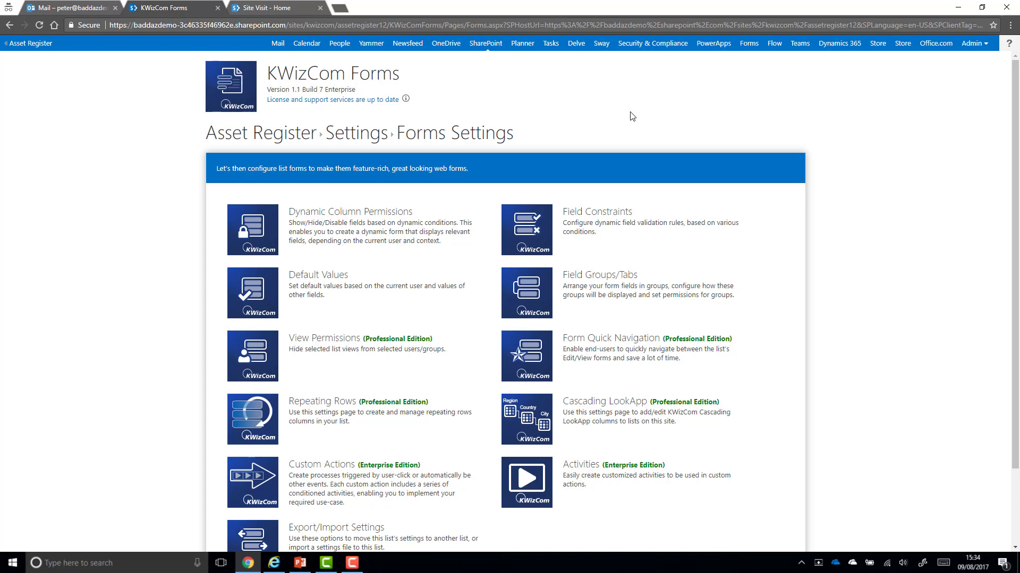
Name a new Cascading LookApp column 'Employee Location' targeting the Locations in Offices list
click(536, 409)
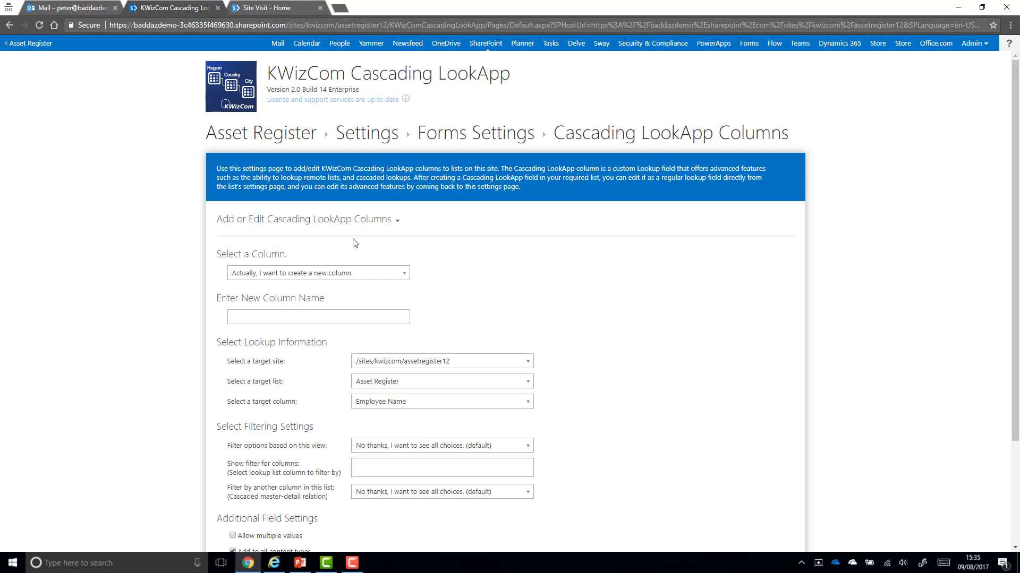
scroll(189, 264, down, 2)
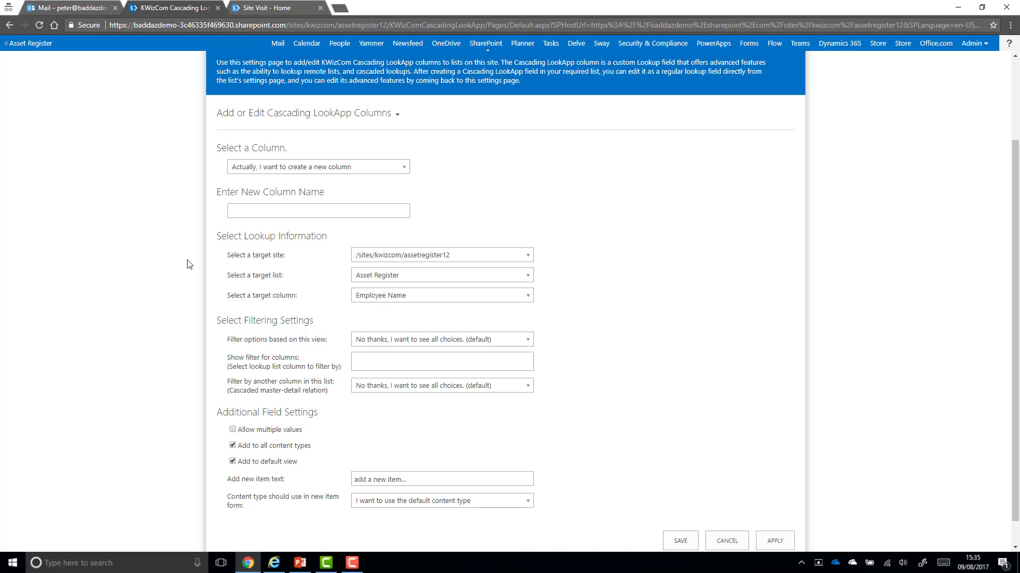
click(270, 214)
text(Employ)
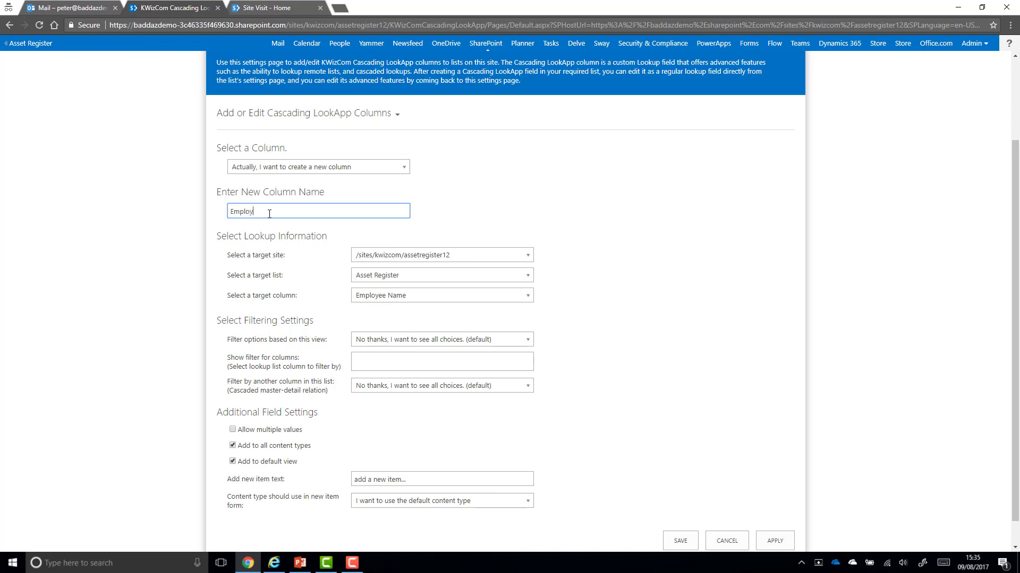
text(ee Location)
click(399, 278)
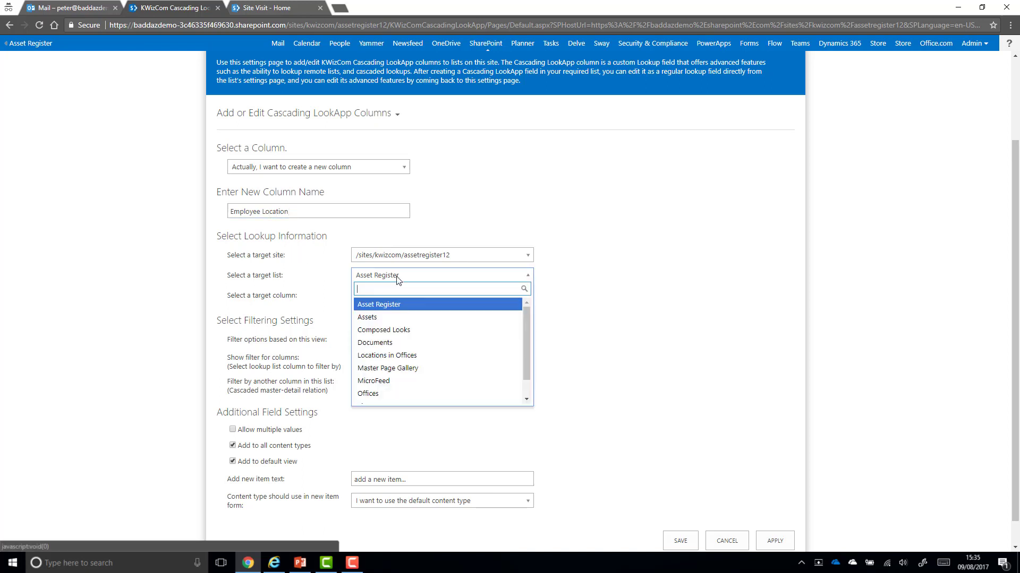
scroll(419, 325, down, 2)
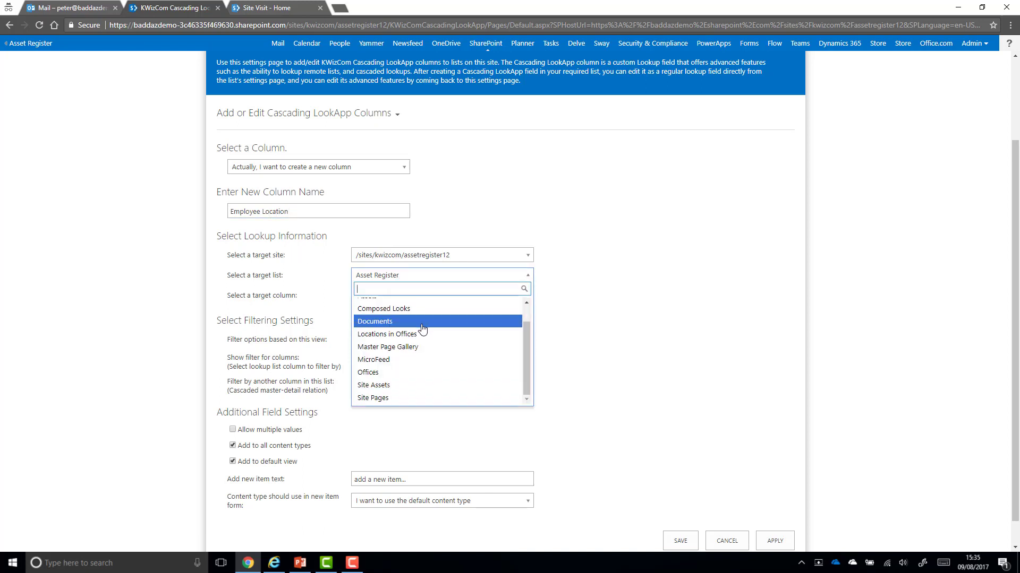
click(416, 334)
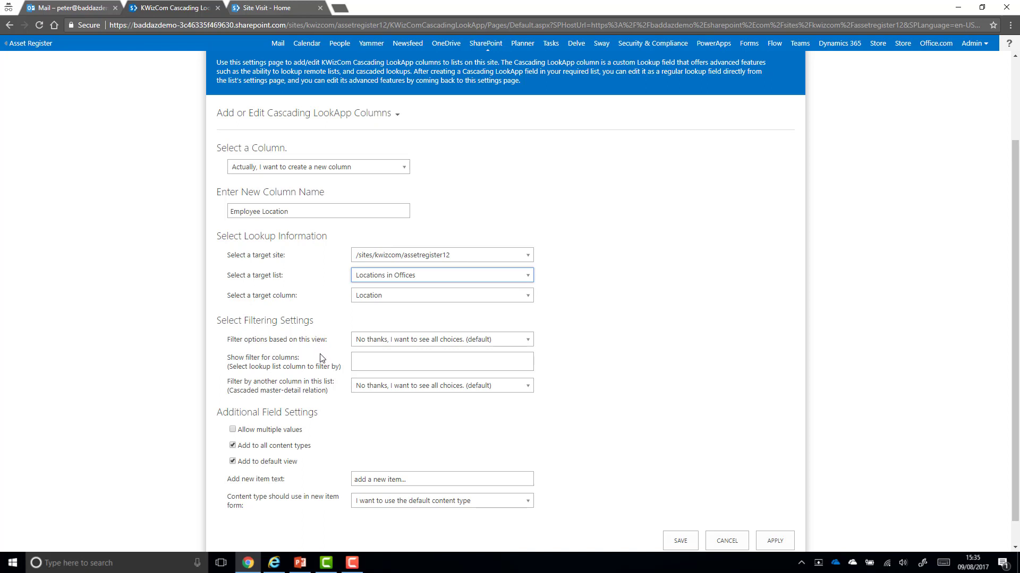
click(393, 393)
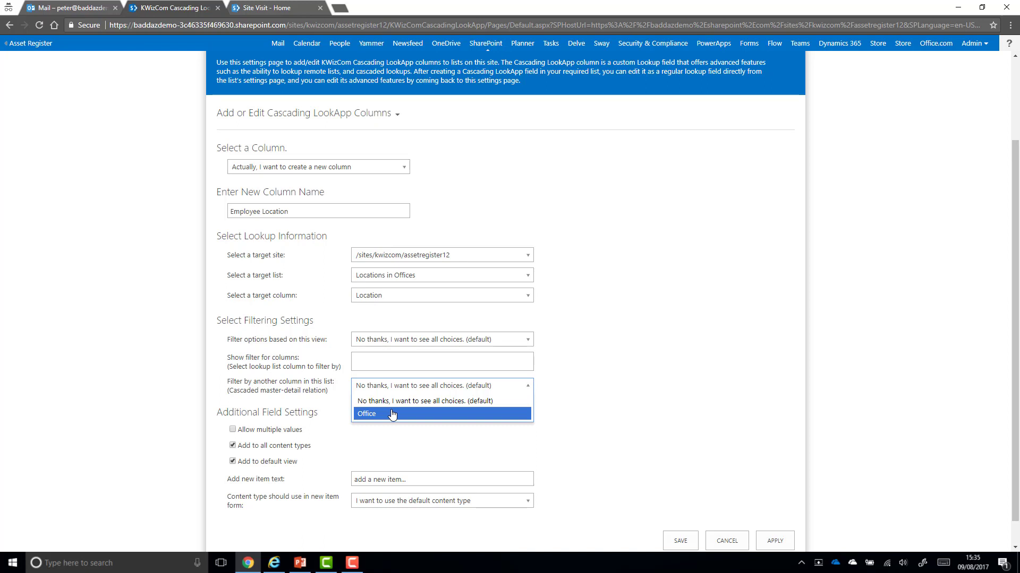
Filter Employee Location by Office, matching the lookup's Office column, and apply the column
click(392, 415)
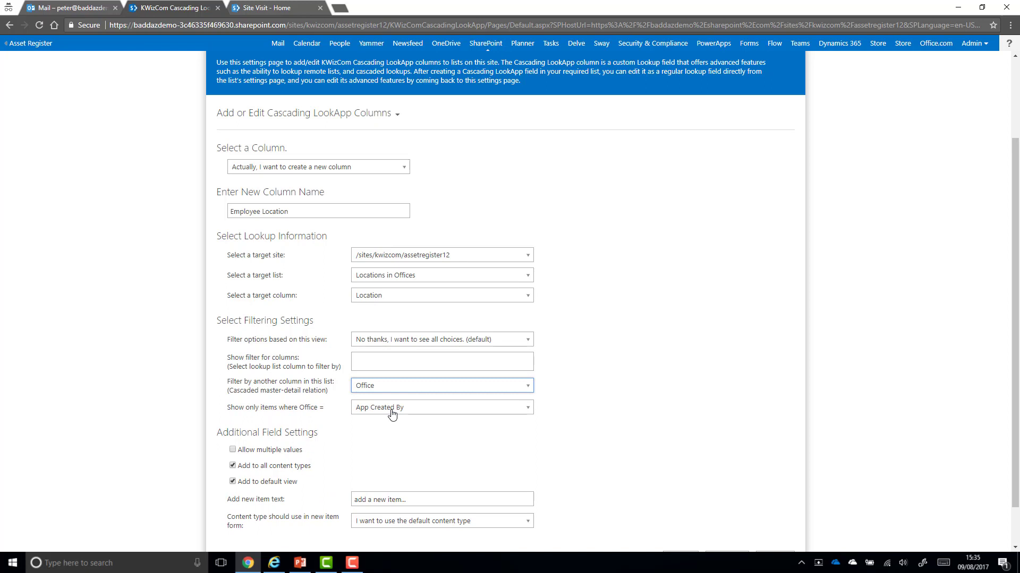
click(393, 414)
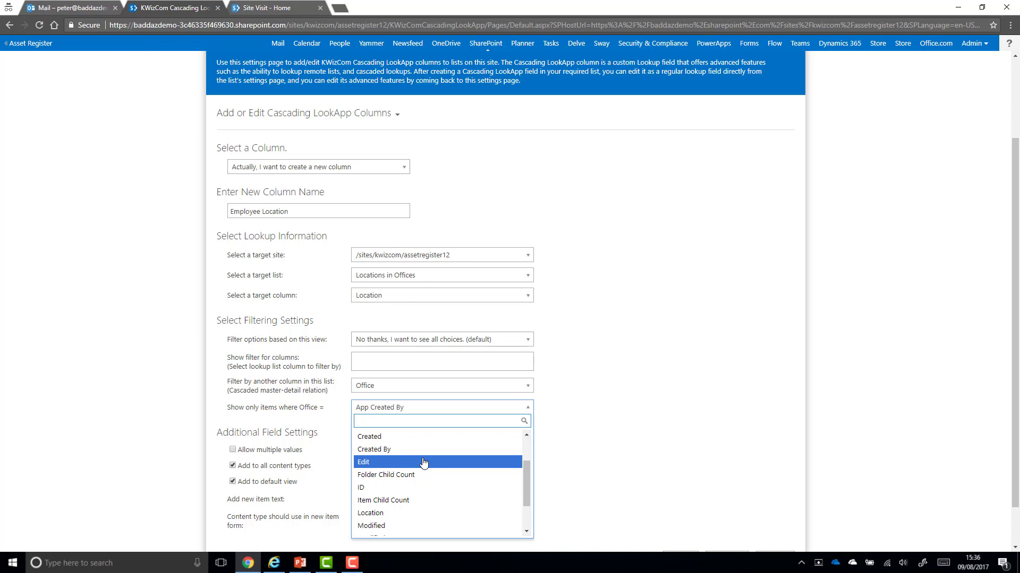
scroll(424, 462, down, 1)
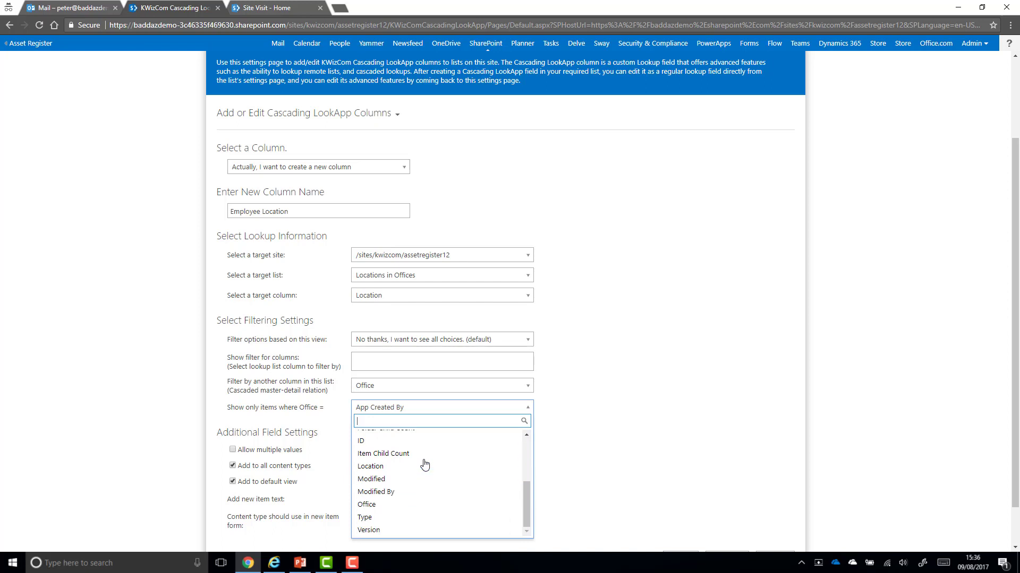
click(408, 506)
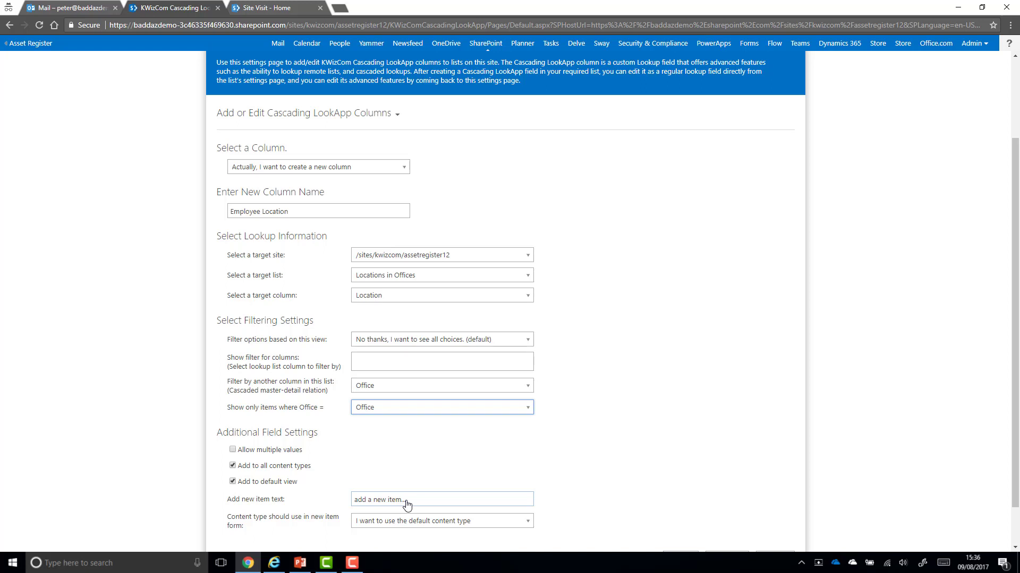
scroll(397, 449, down, 1)
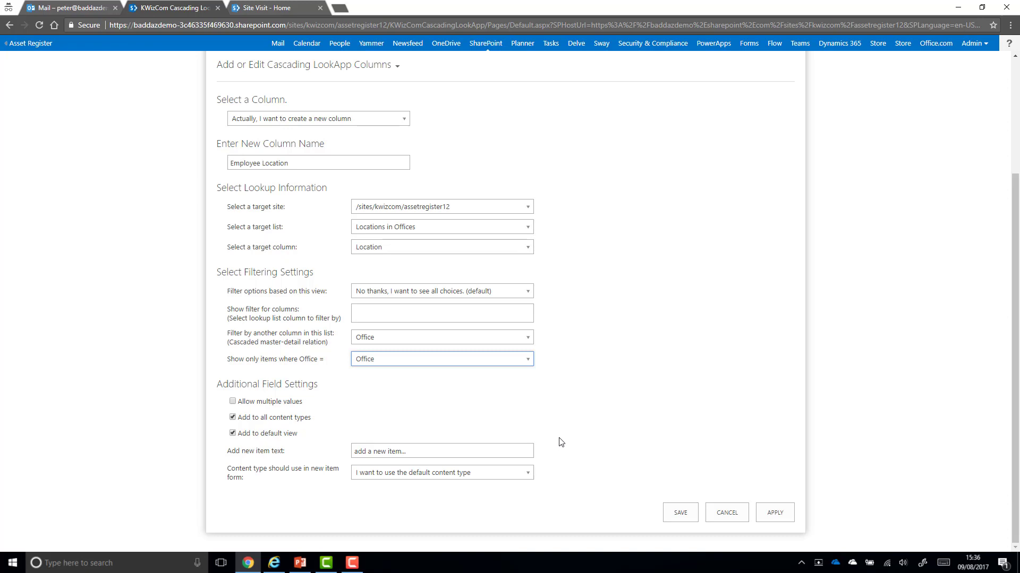
click(774, 512)
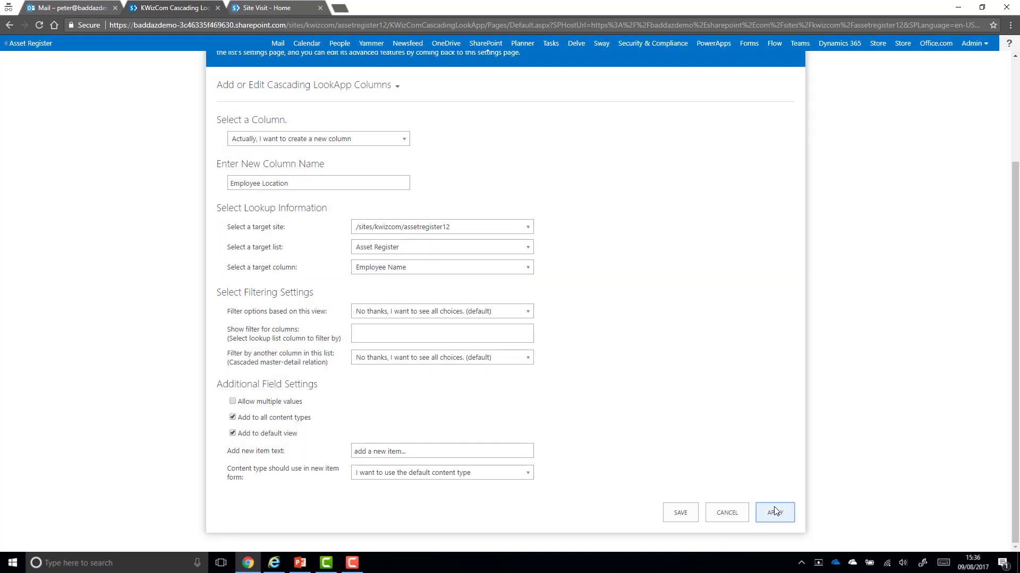
scroll(705, 464, up, 3)
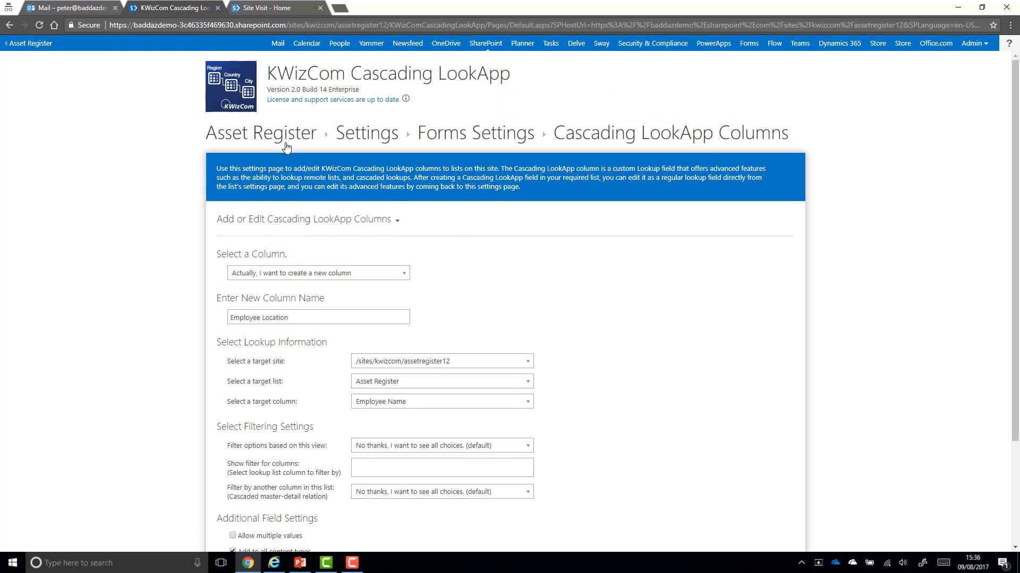
Start a new item, enter an employee name, and check London's offered locations
click(285, 146)
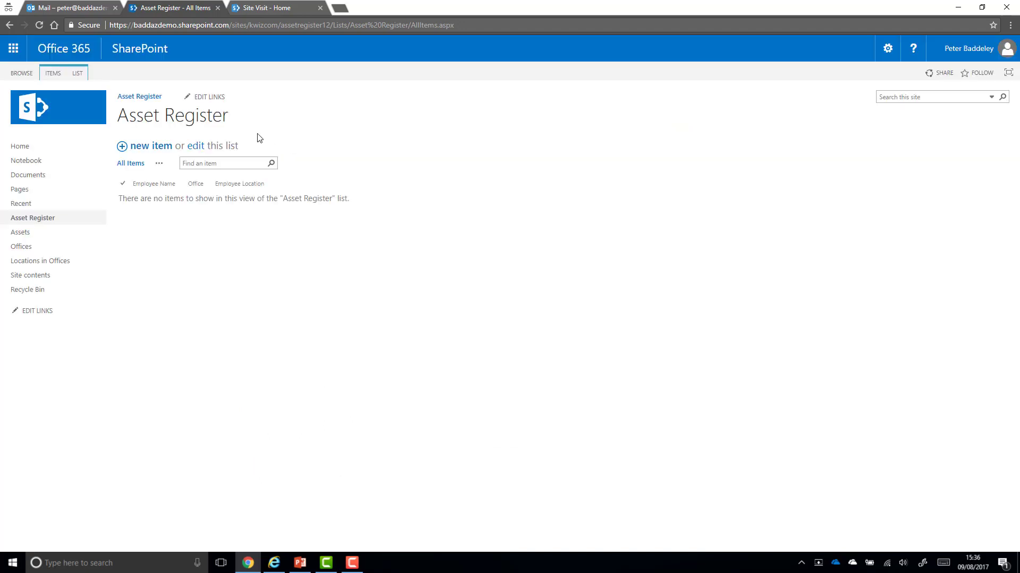
click(156, 147)
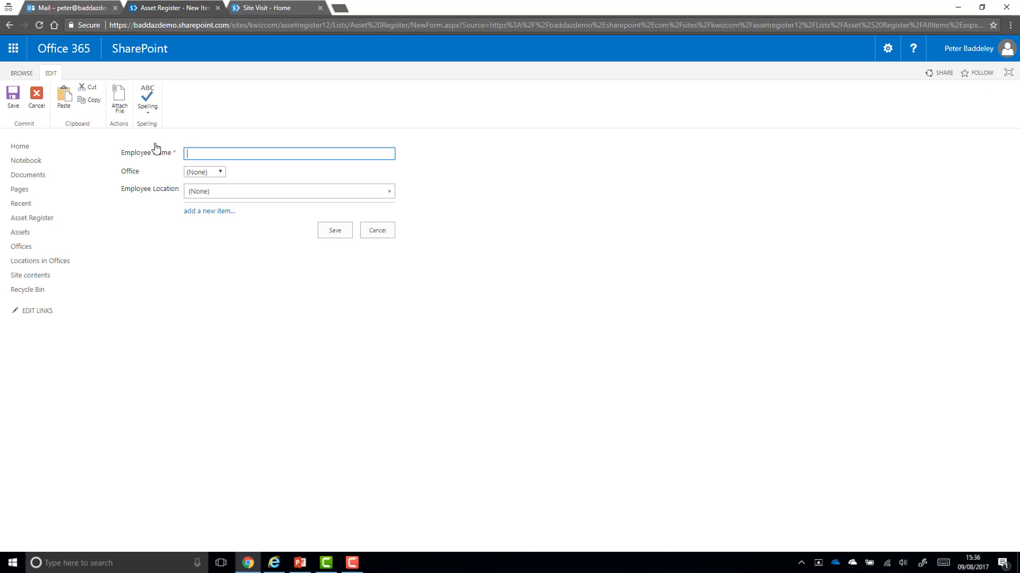
click(222, 174)
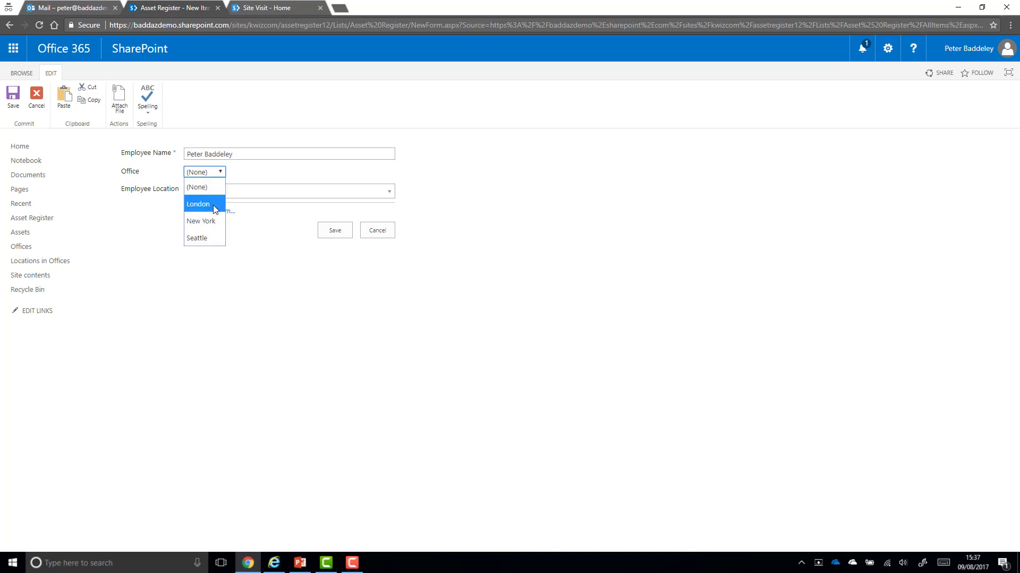
click(214, 206)
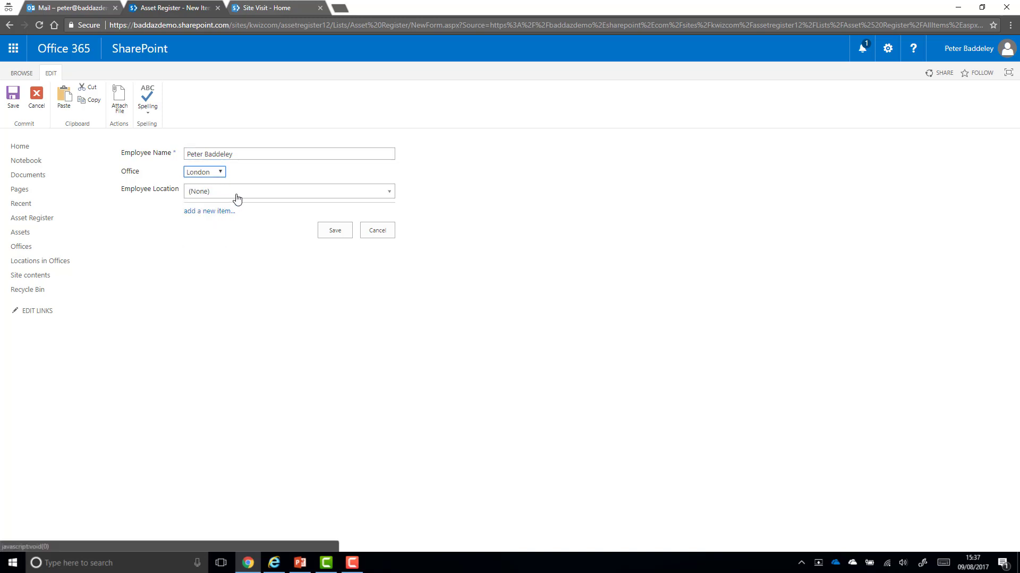
click(237, 195)
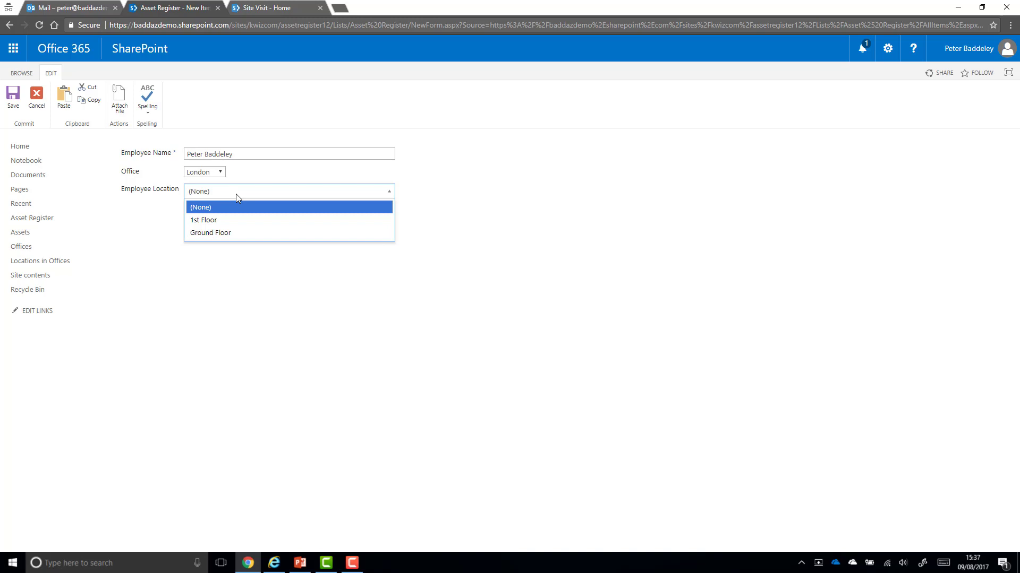
Switch Office to New York, confirm only 24th and 25th Floor appear, then cancel
click(221, 174)
click(222, 175)
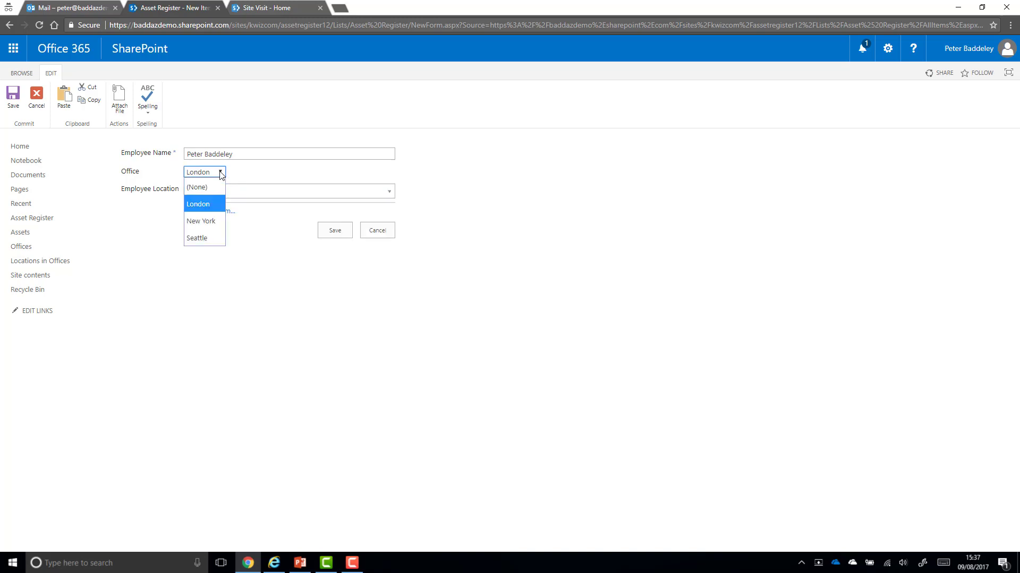
click(205, 222)
click(287, 195)
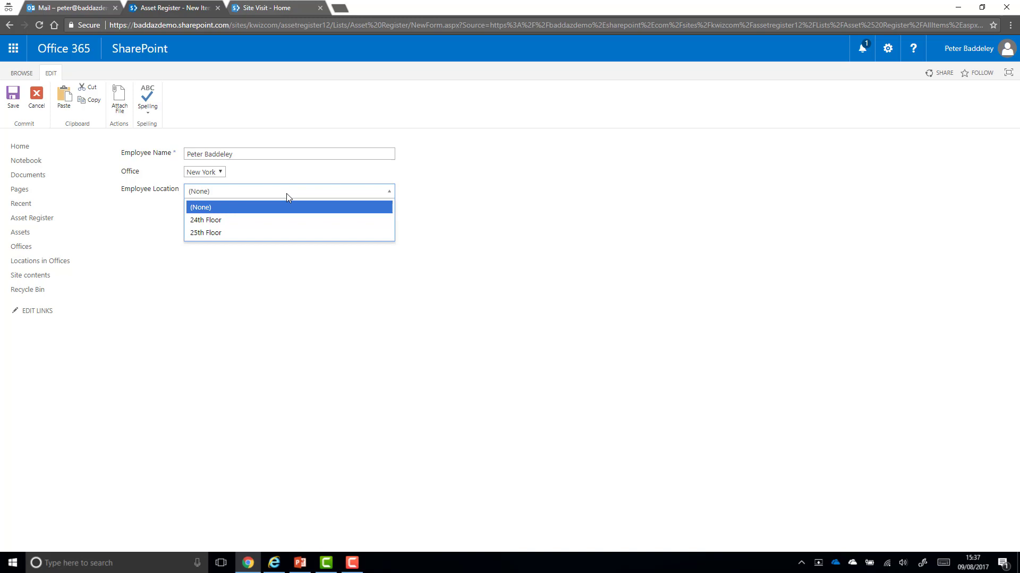
click(362, 284)
click(372, 234)
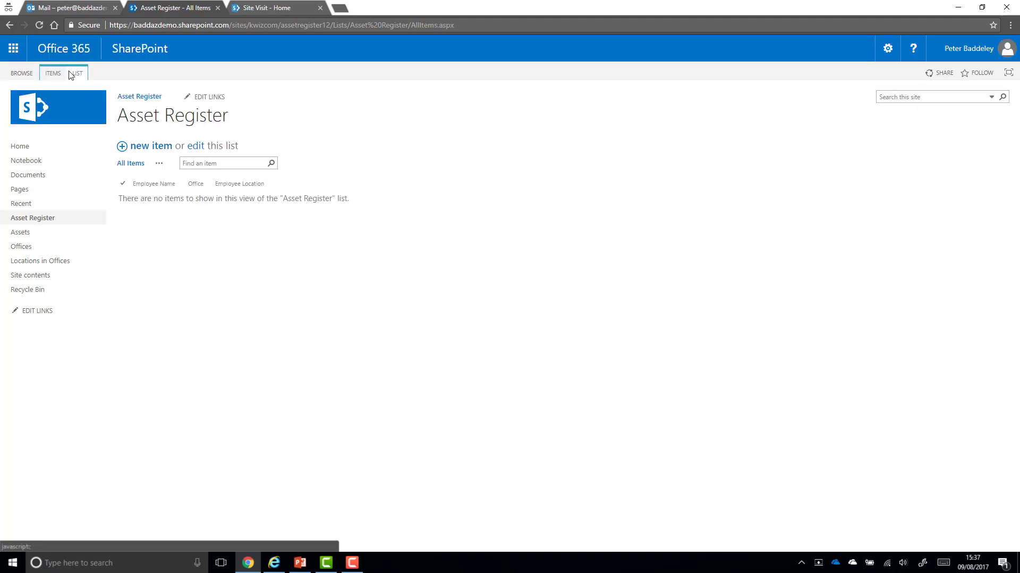
Open the Repeating Rows tile in the list's KWizCom Forms settings
click(75, 74)
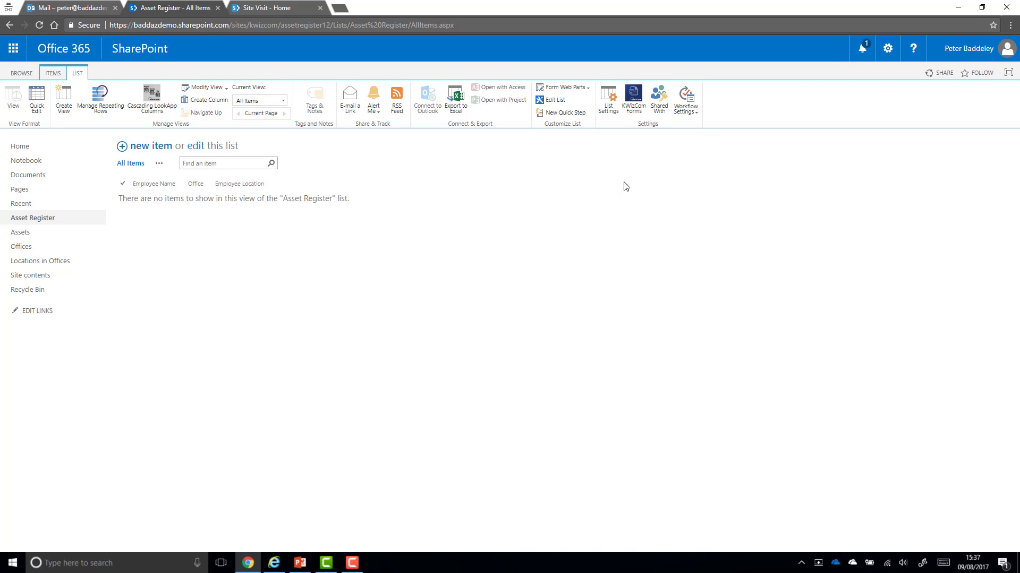
click(639, 112)
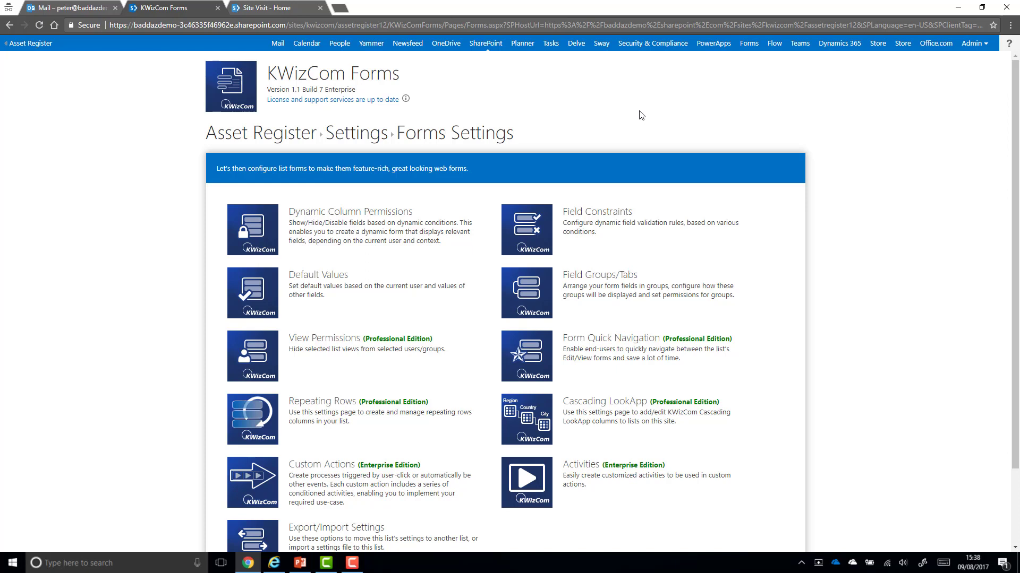
click(248, 422)
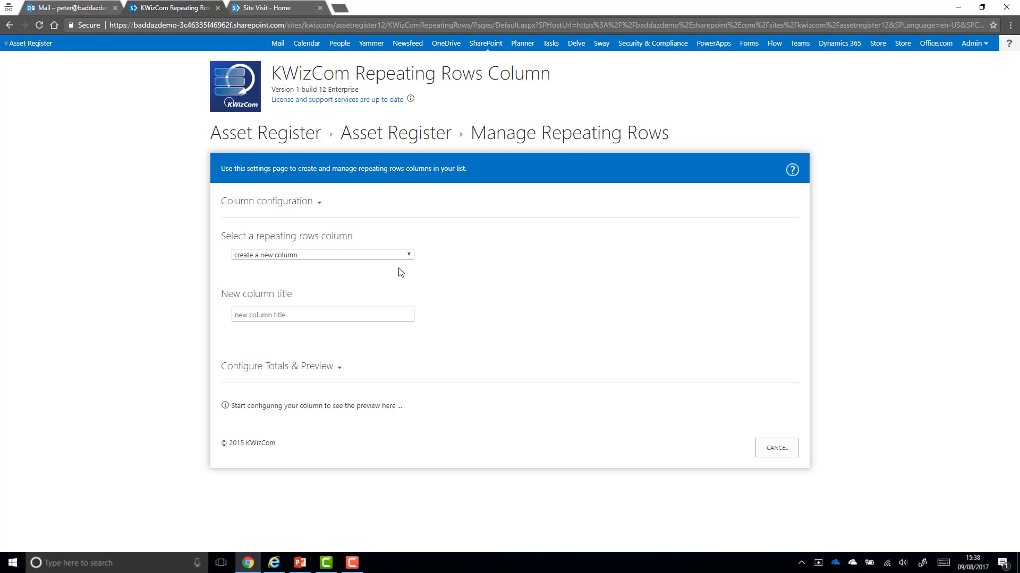
Title the new column 'Assets' with 2 starting rows and an 'add asset...' link
click(290, 310)
text(Assets)
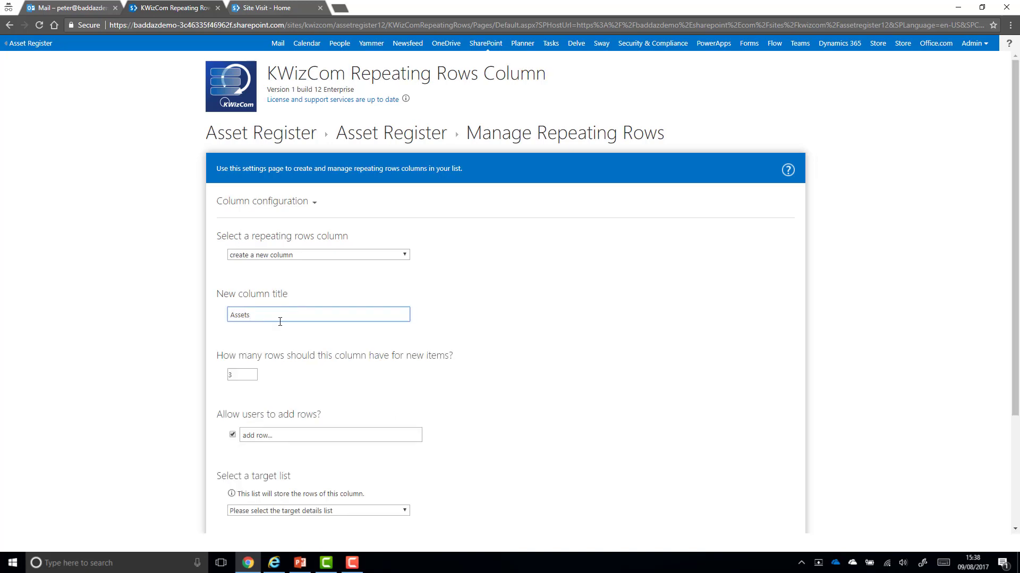
scroll(280, 322, down, 2)
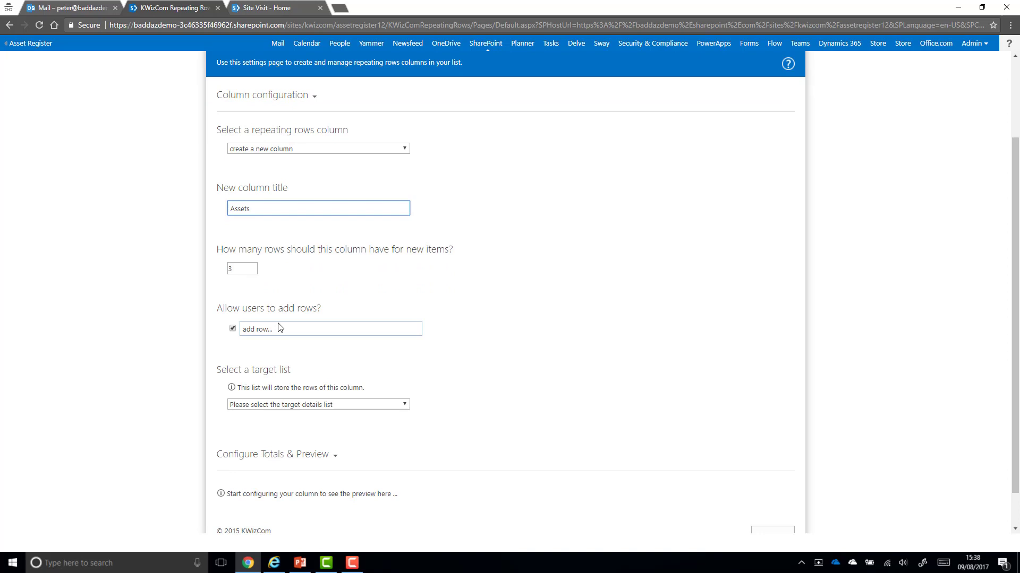
key(Tab)
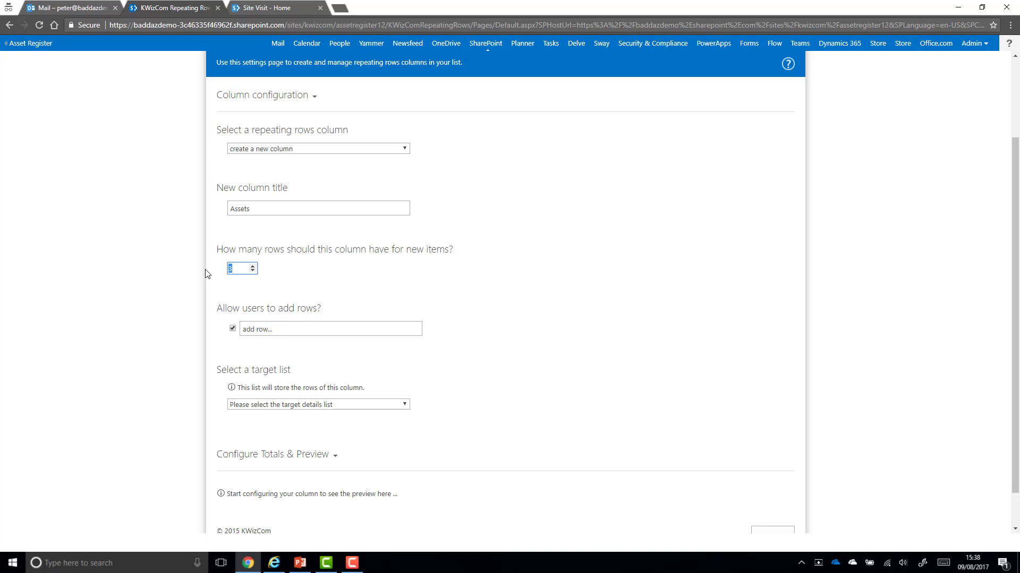
text(2)
click(298, 332)
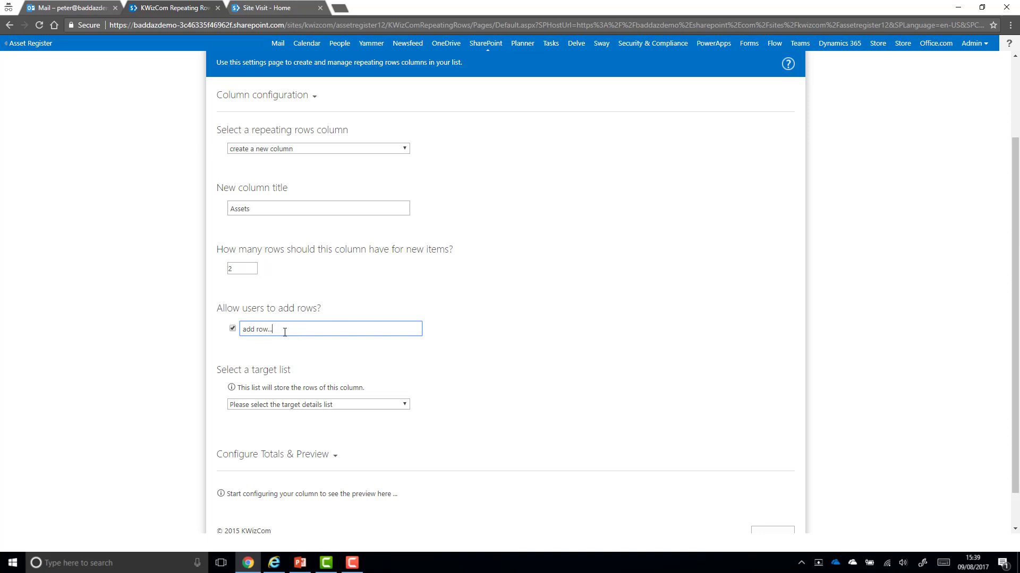
double_click(262, 329)
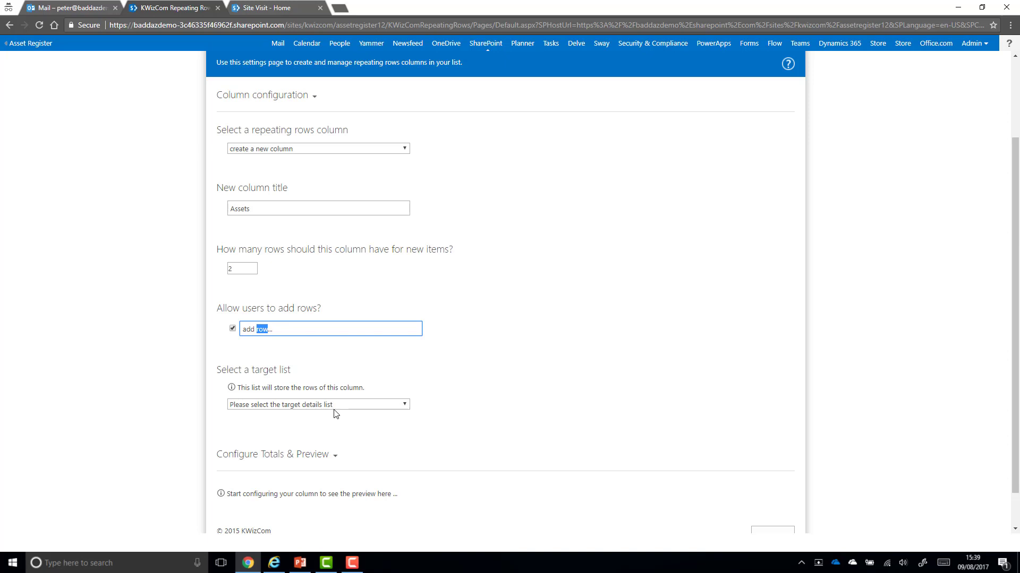
text(asset)
scroll(316, 398, down, 1)
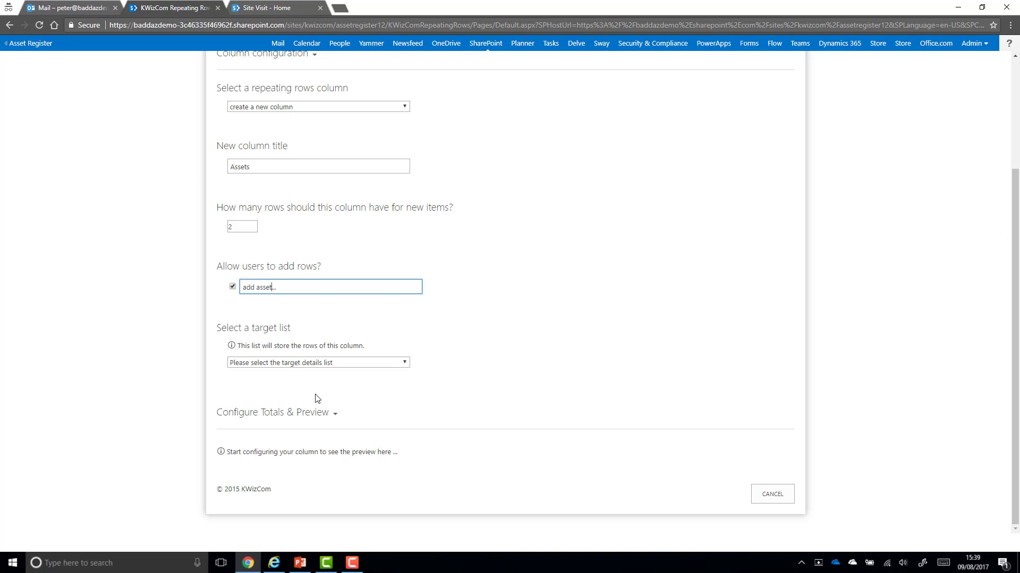
Target the Assets list, showing Asset Name, Asset Type, Date Assigned, Serial and Value
click(315, 364)
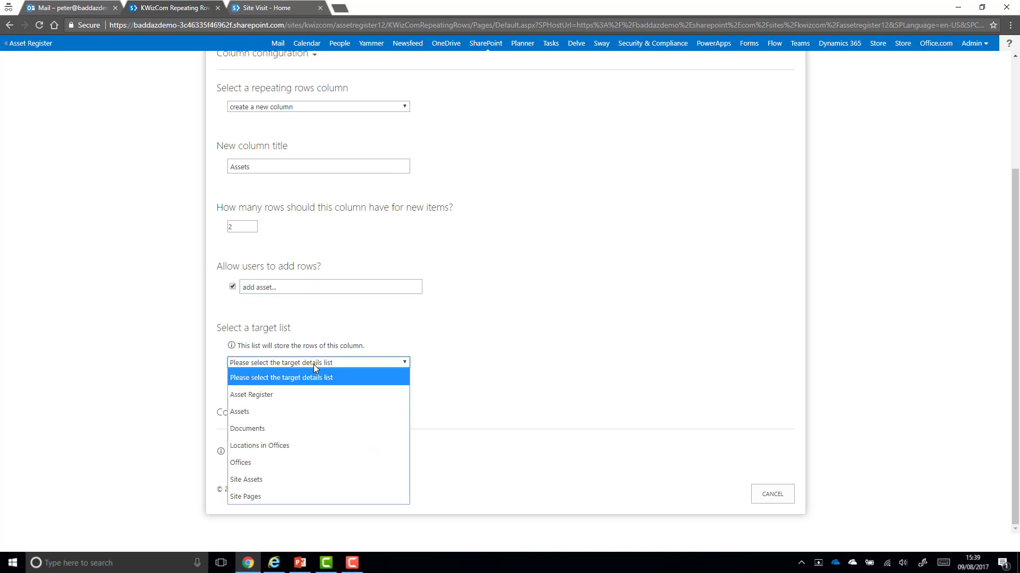
click(282, 412)
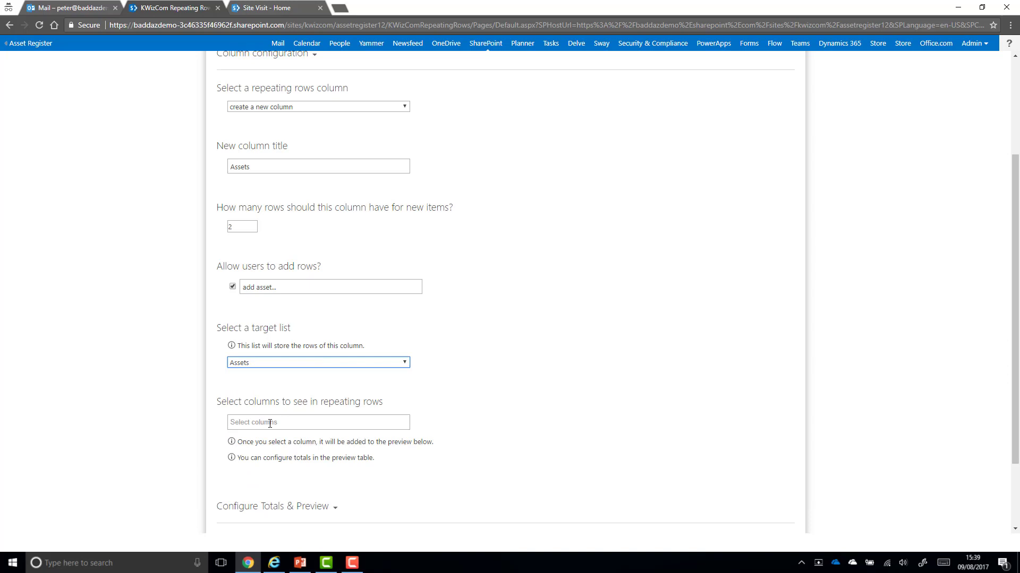
click(270, 423)
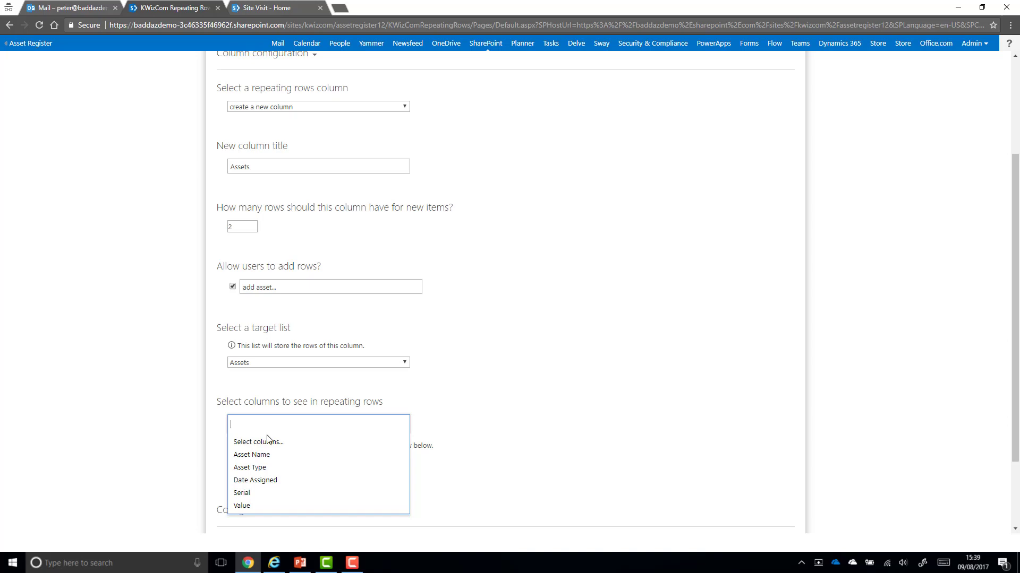
click(266, 454)
click(267, 455)
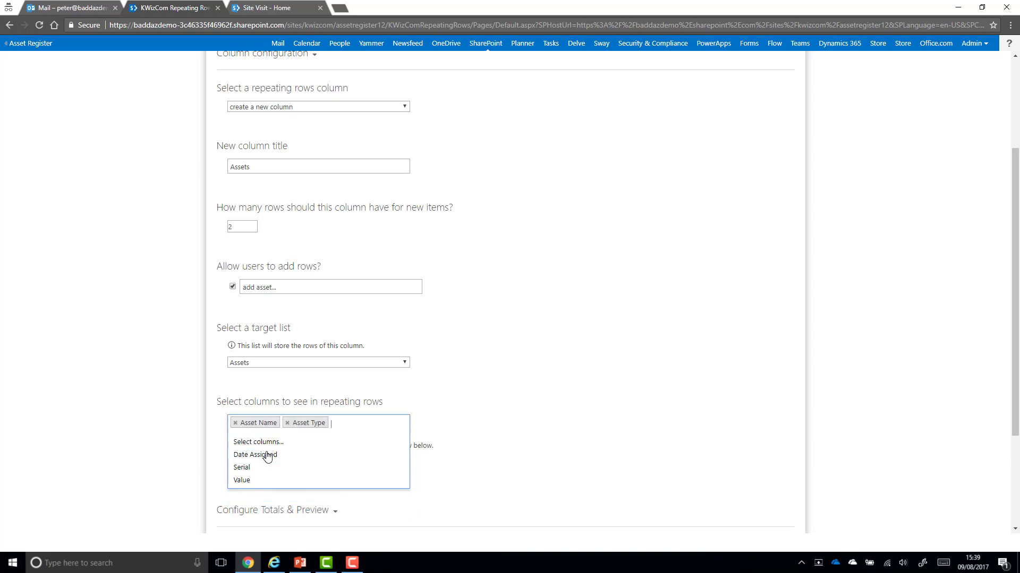
click(266, 455)
click(263, 469)
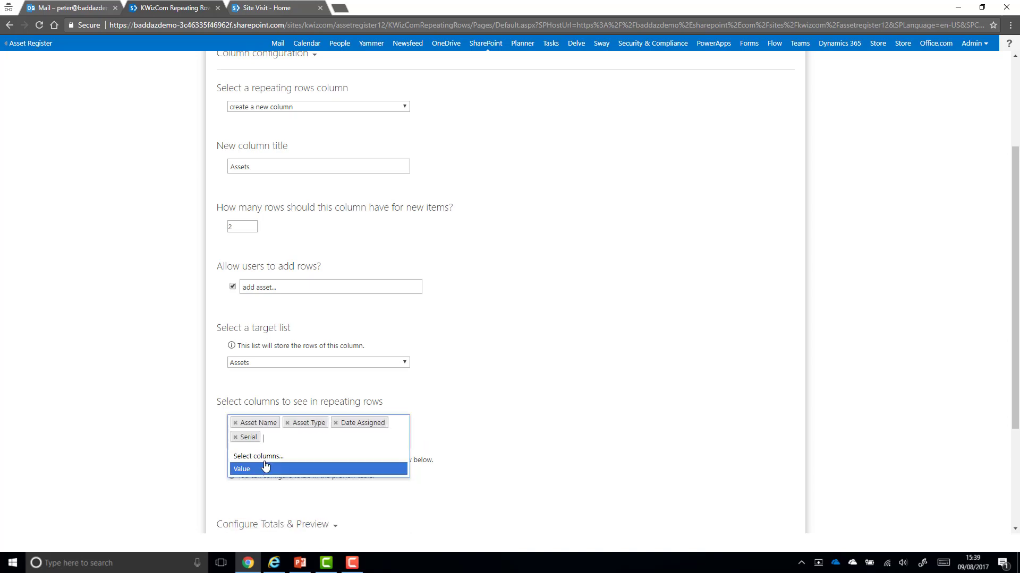
click(264, 469)
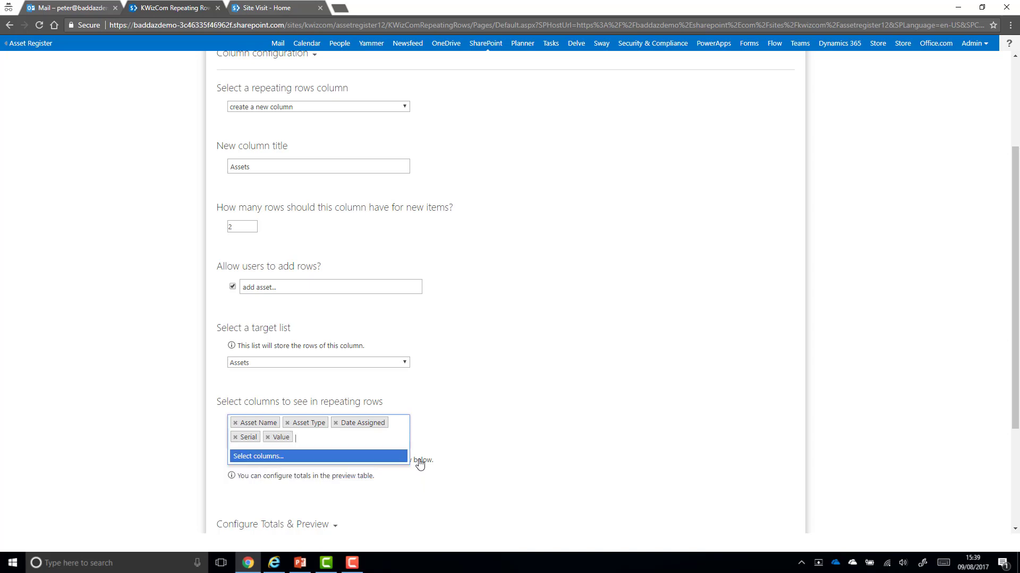
click(882, 456)
scroll(724, 415, down, 3)
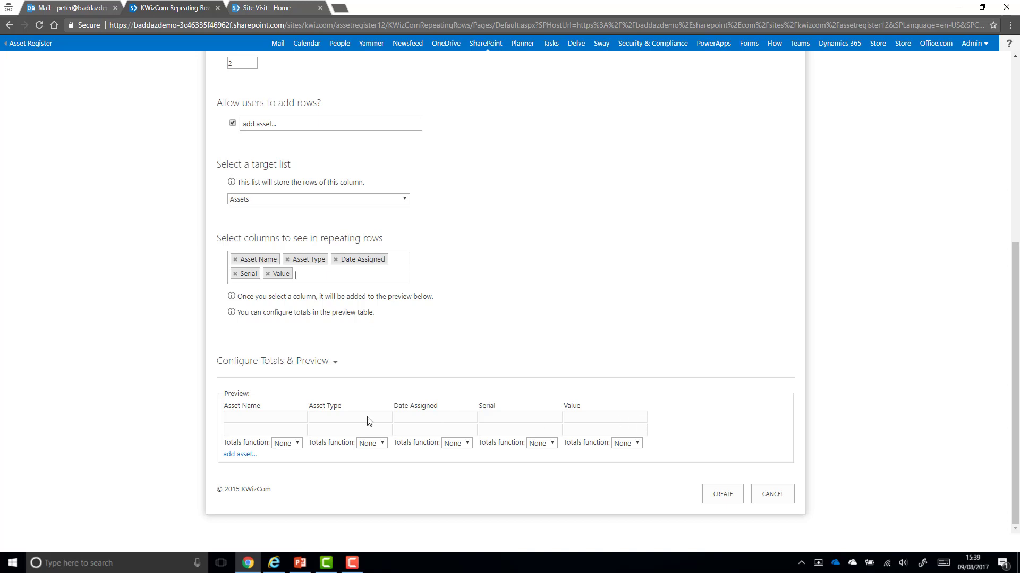
Total the Value column with Sum labelled 'Total Value' and create the Assets column
click(637, 446)
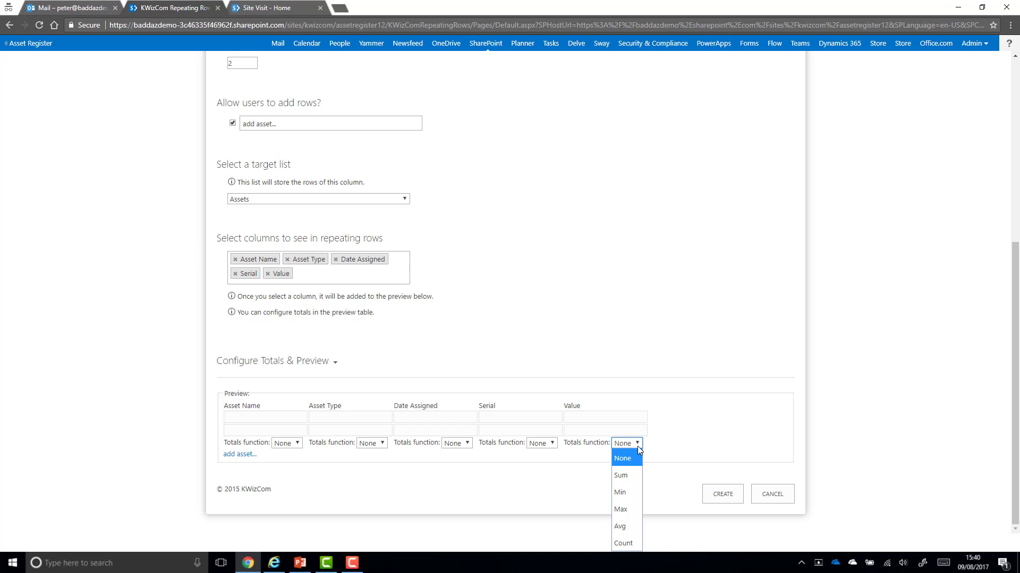
click(620, 475)
text(Total)
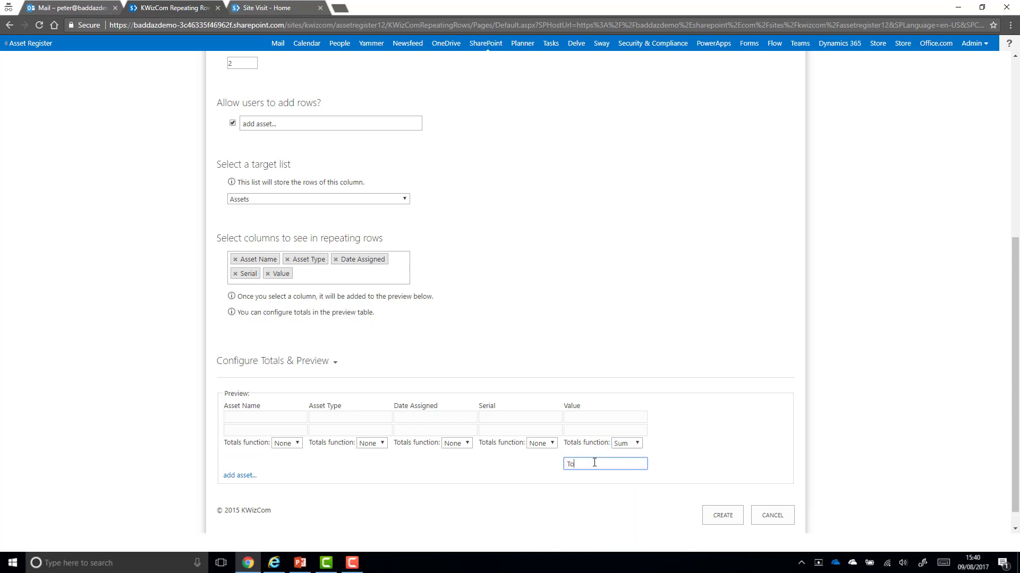
text( Value)
click(729, 524)
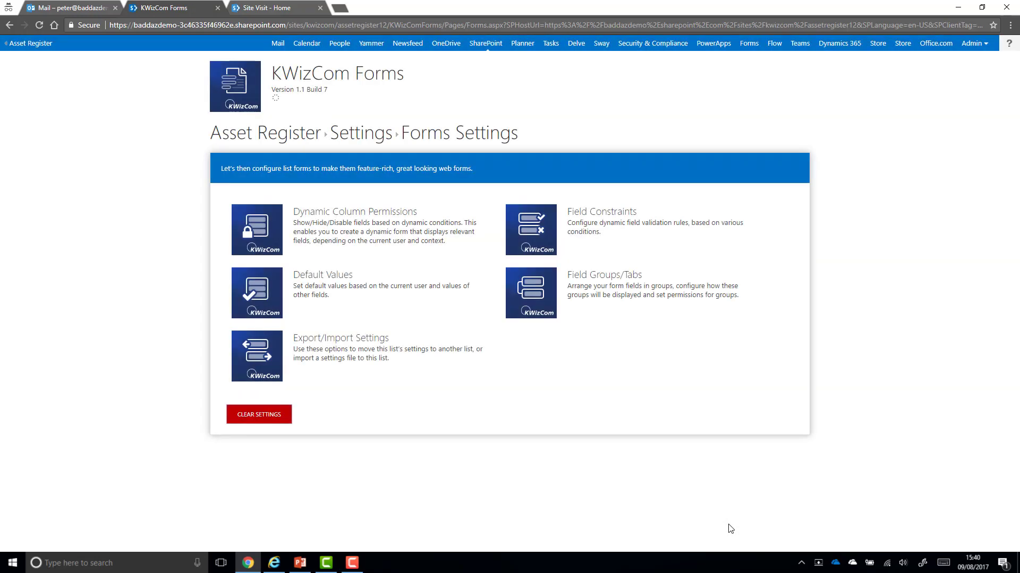
Return to Asset Register and open a new item showing two blank asset rows
click(277, 135)
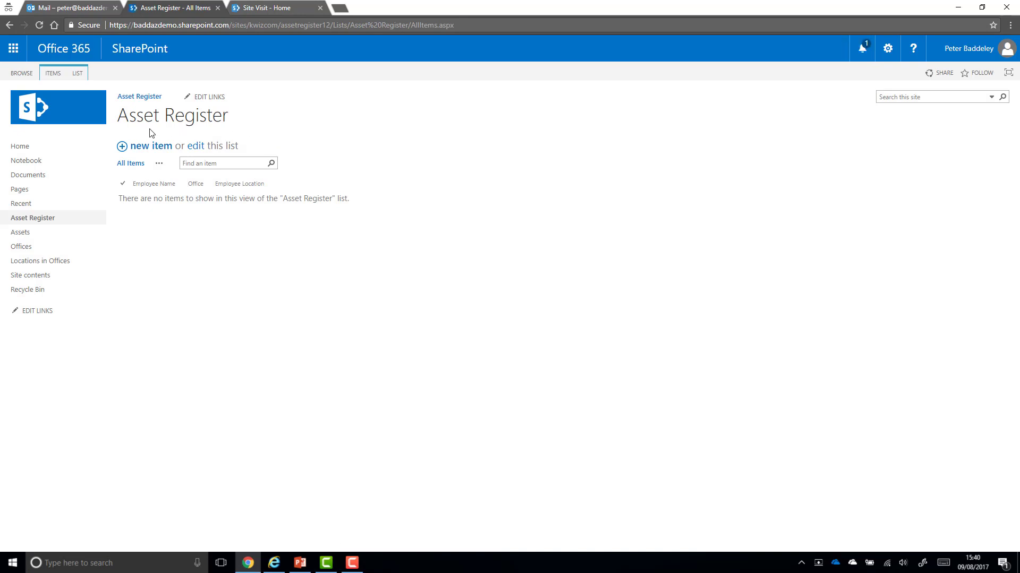
click(145, 147)
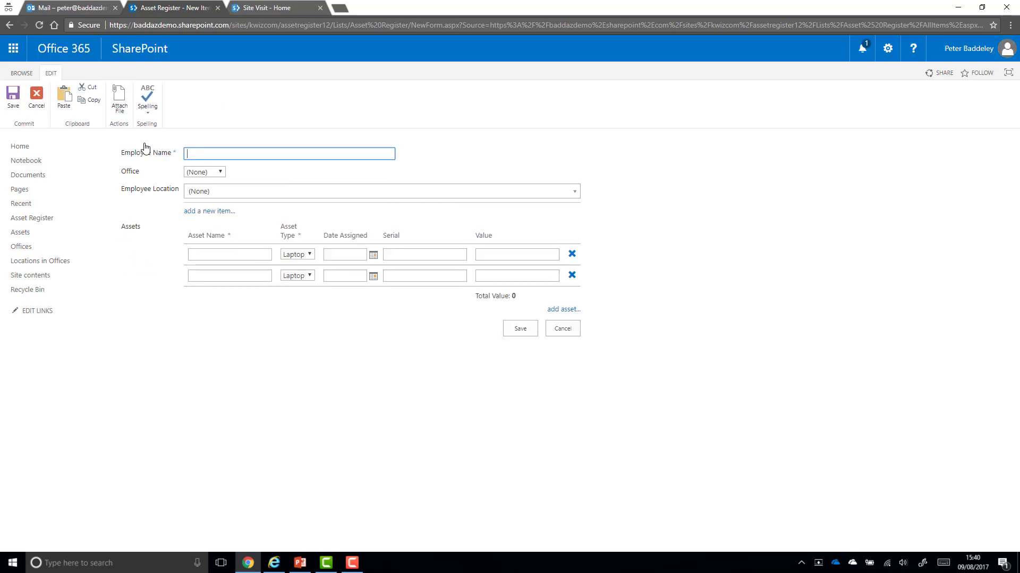
Fill the first asset row: iPhone, type Phone, 10 Aug 2017, serial 12345, value 500
click(223, 256)
text(iPhone)
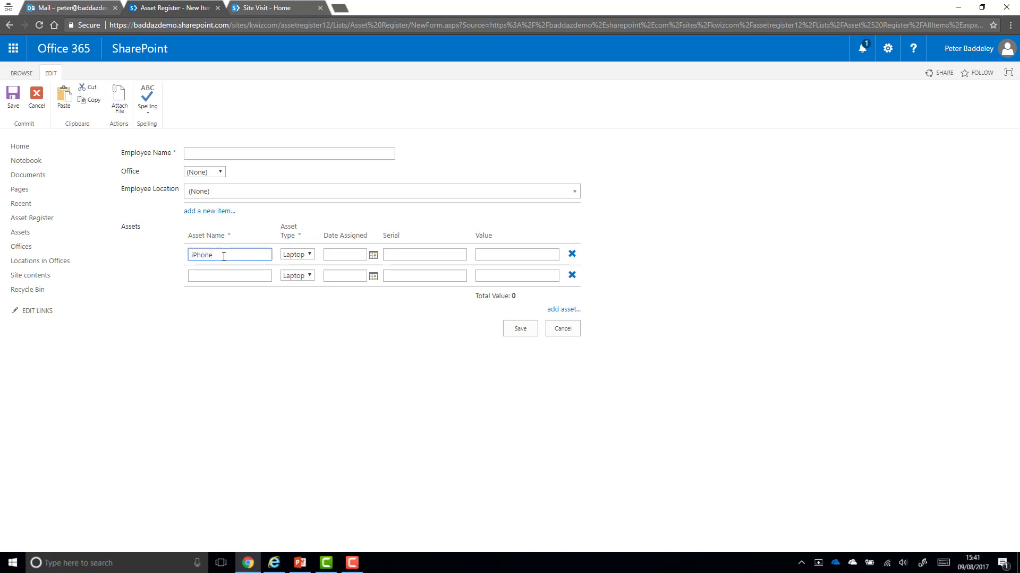
click(296, 256)
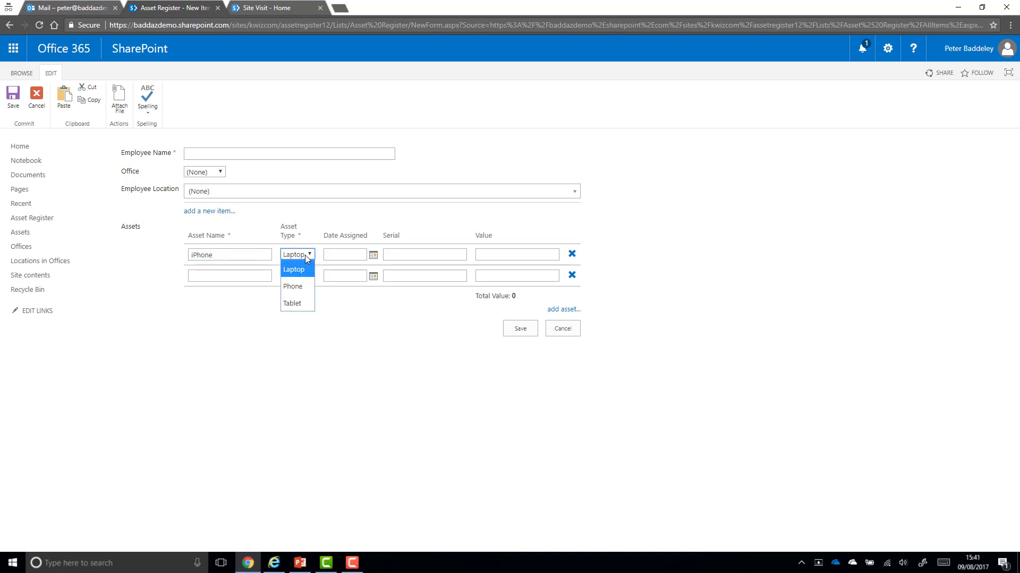
click(296, 284)
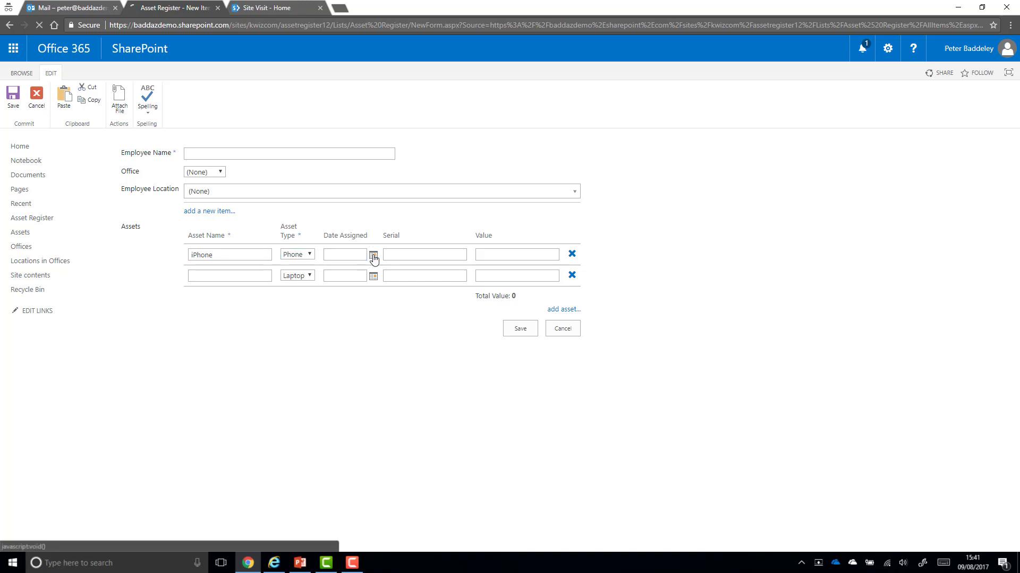
click(373, 256)
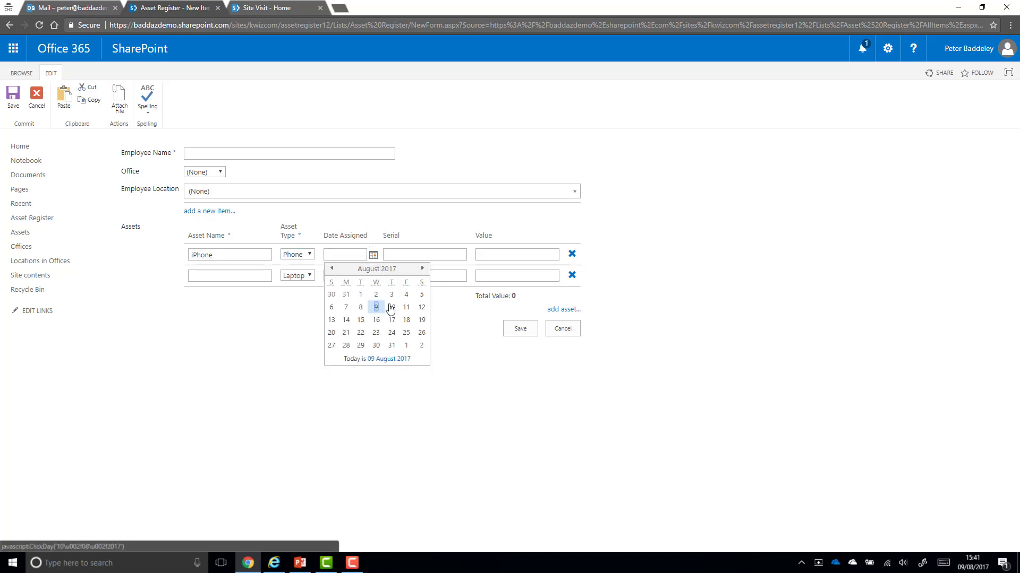
click(391, 307)
click(413, 257)
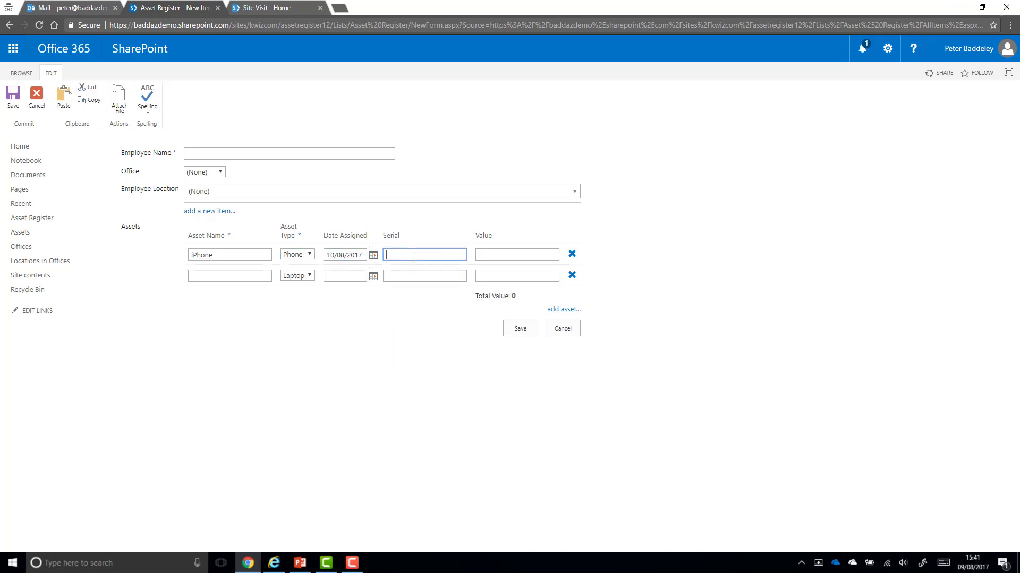
text(12345)
click(480, 254)
text(500)
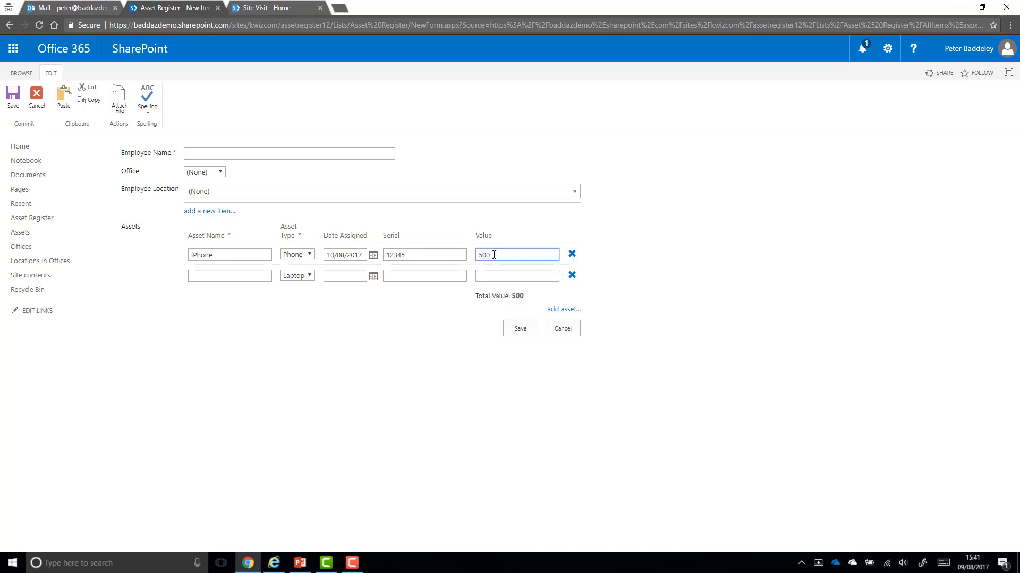
Fill row two with Surface, 08/08/2017, serial 45678, value 900, and add a third row
click(250, 275)
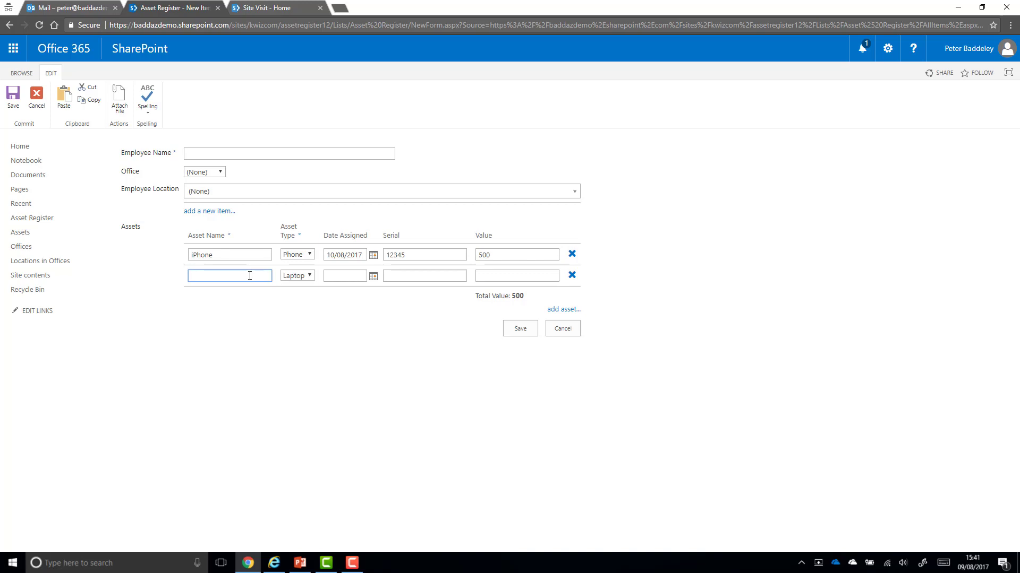
text(Surface)
click(374, 276)
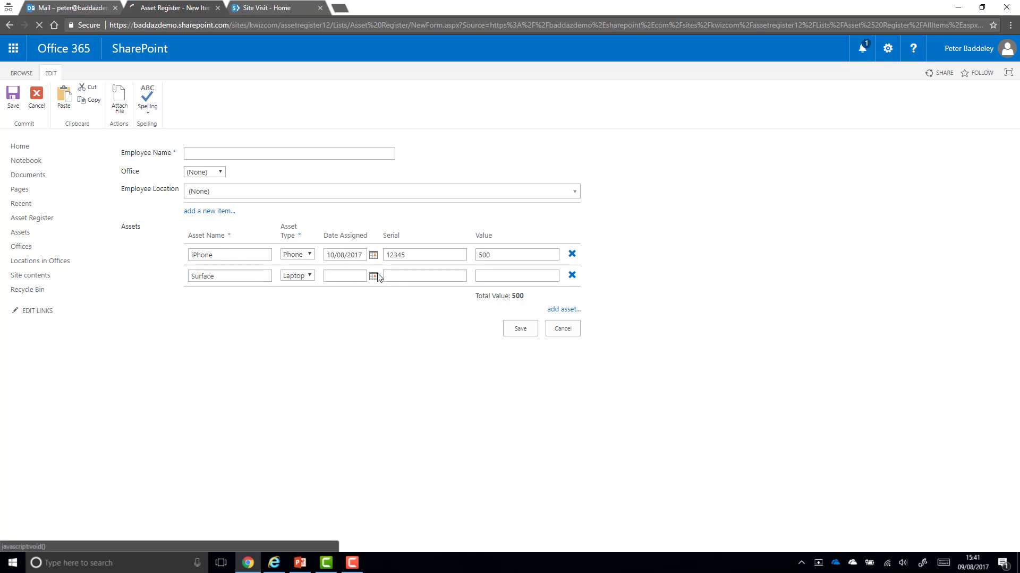
click(360, 328)
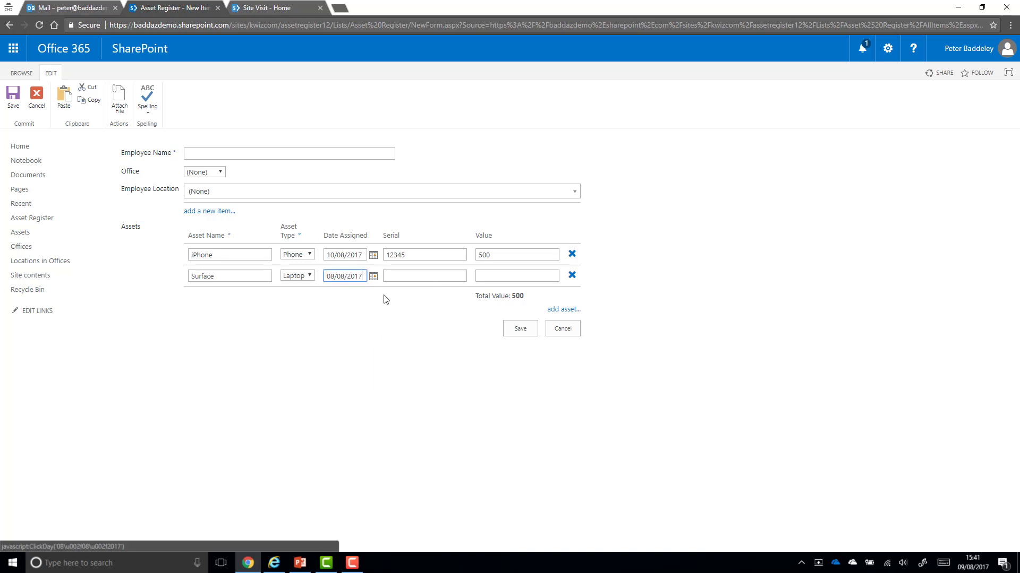
click(416, 277)
text(45678)
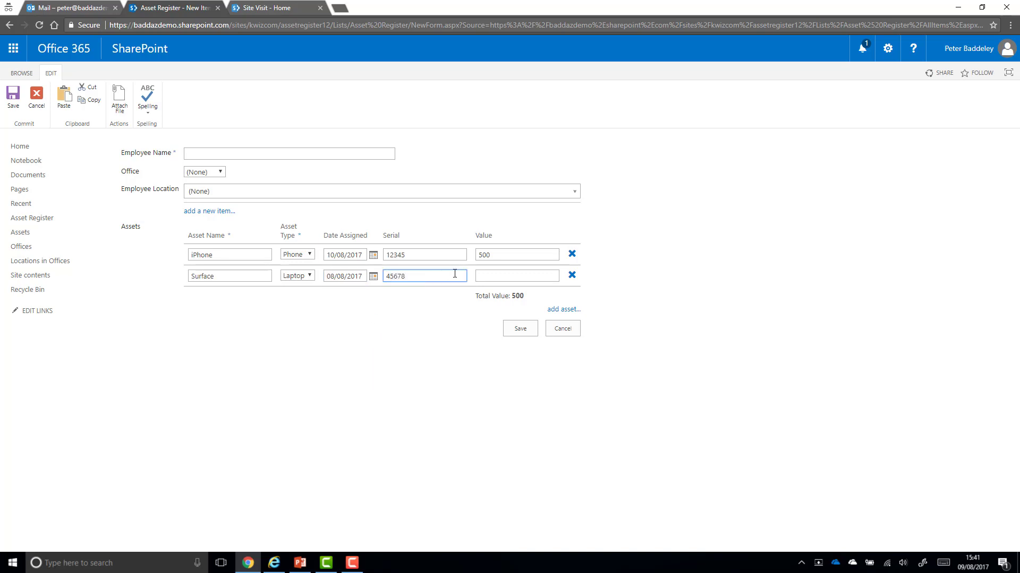
click(498, 274)
text(900)
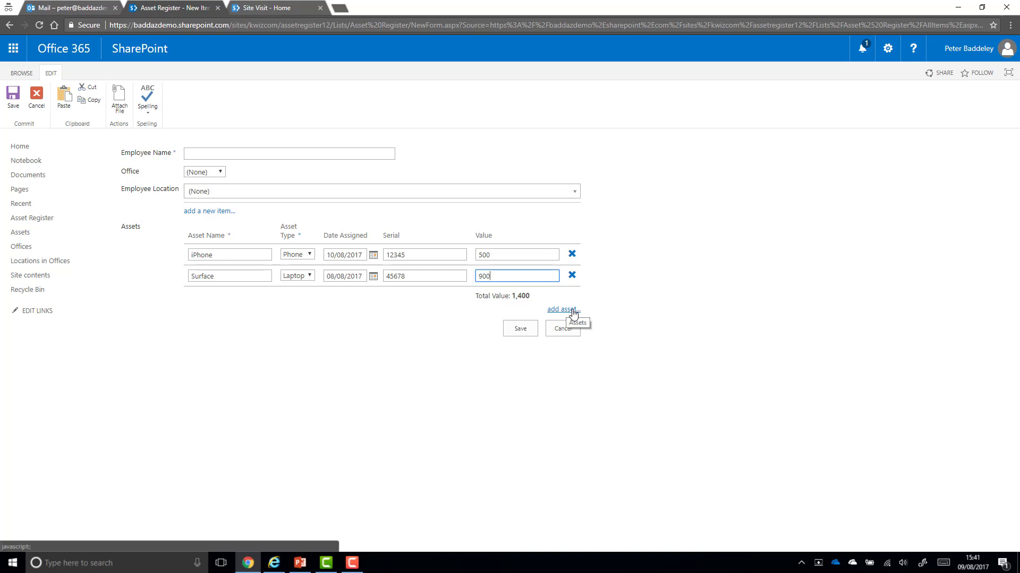
click(573, 313)
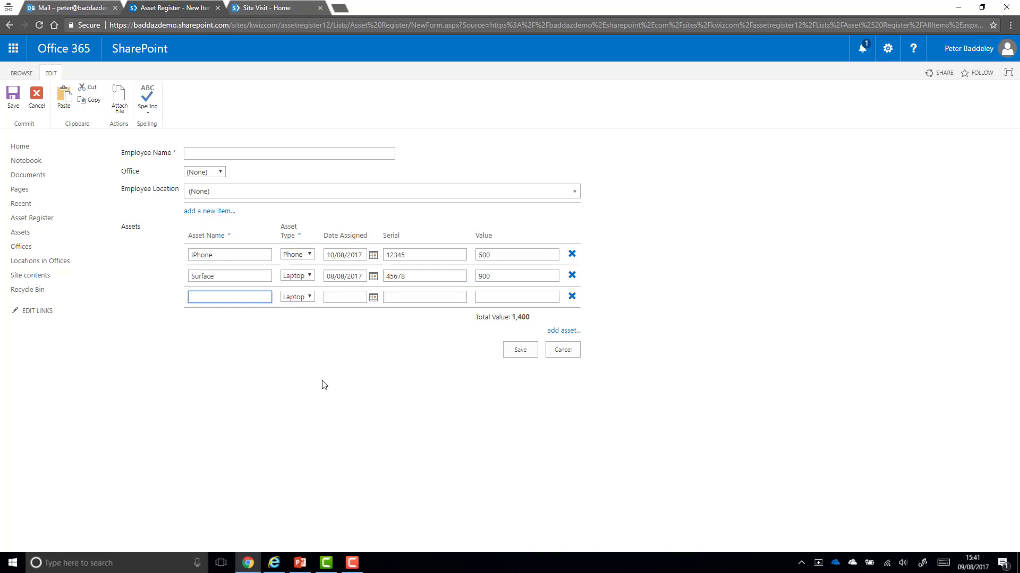
Remove the empty third asset row and cancel the test item without saving
click(572, 297)
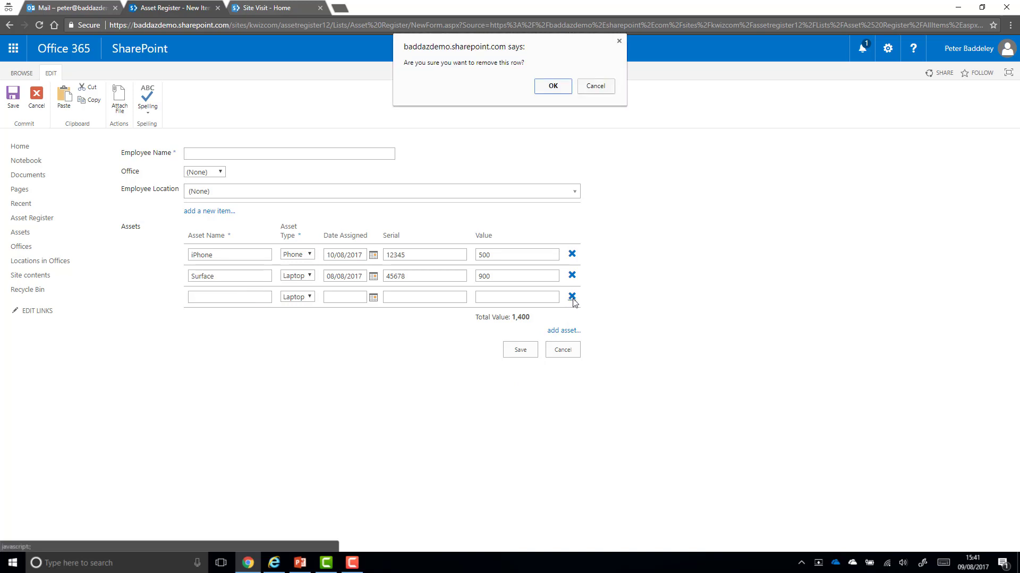
click(541, 85)
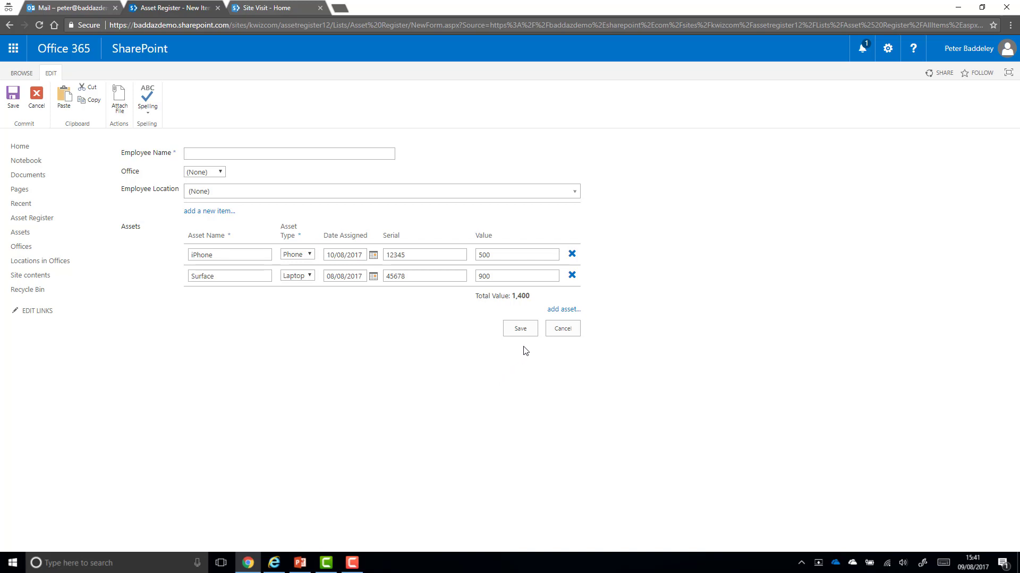
click(557, 329)
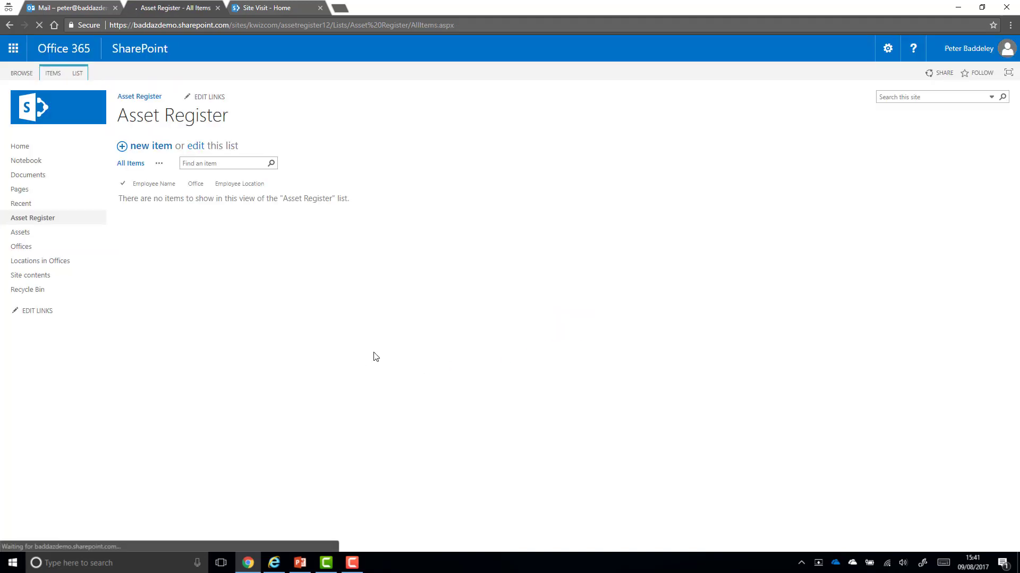
Open the KWizCom Forms Field Groups/Tabs settings from the list ribbon
click(75, 73)
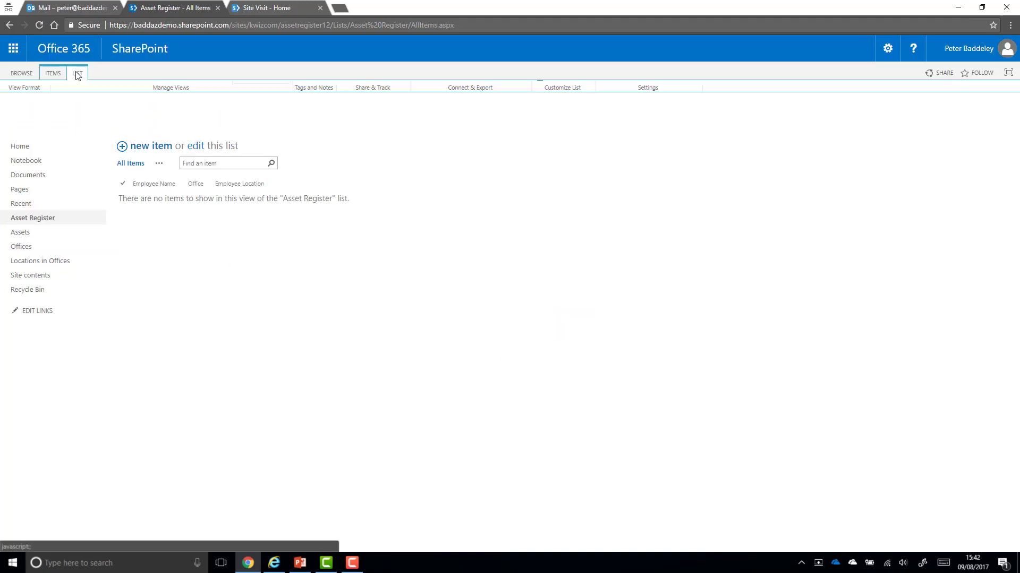
click(634, 101)
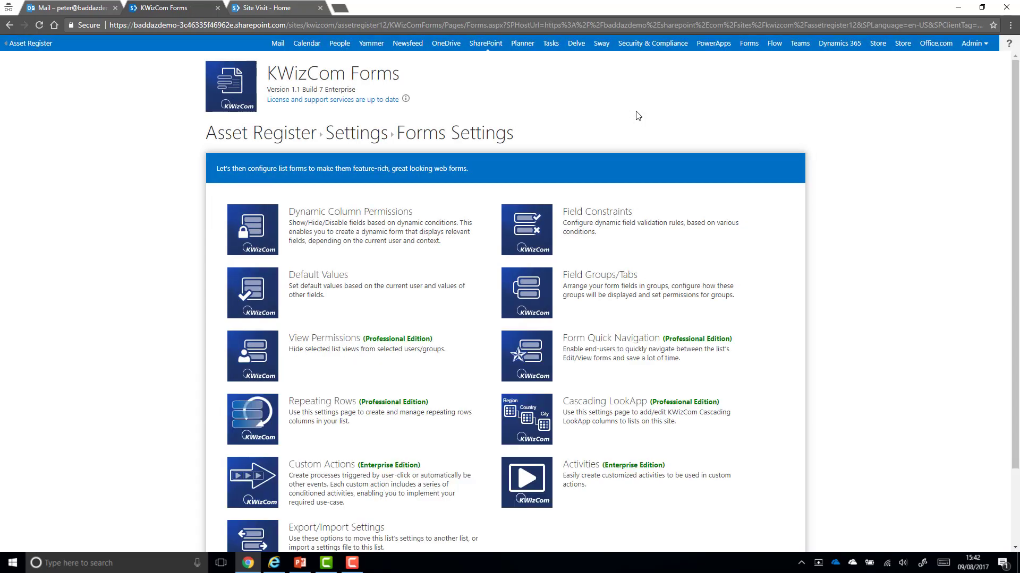
click(538, 301)
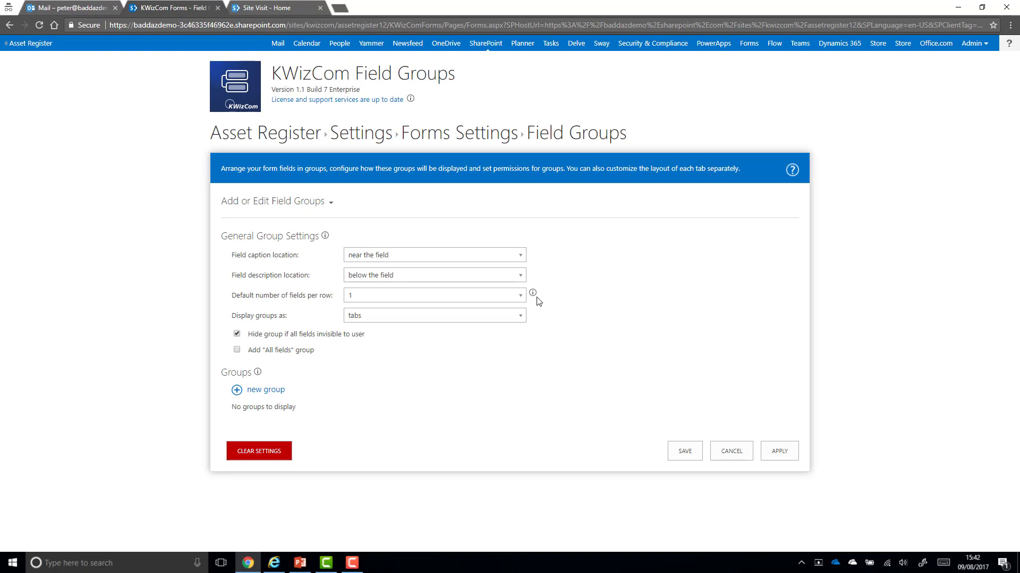
Set captions above fields, 2 fields per row, accordion group display, and add a new group
click(450, 261)
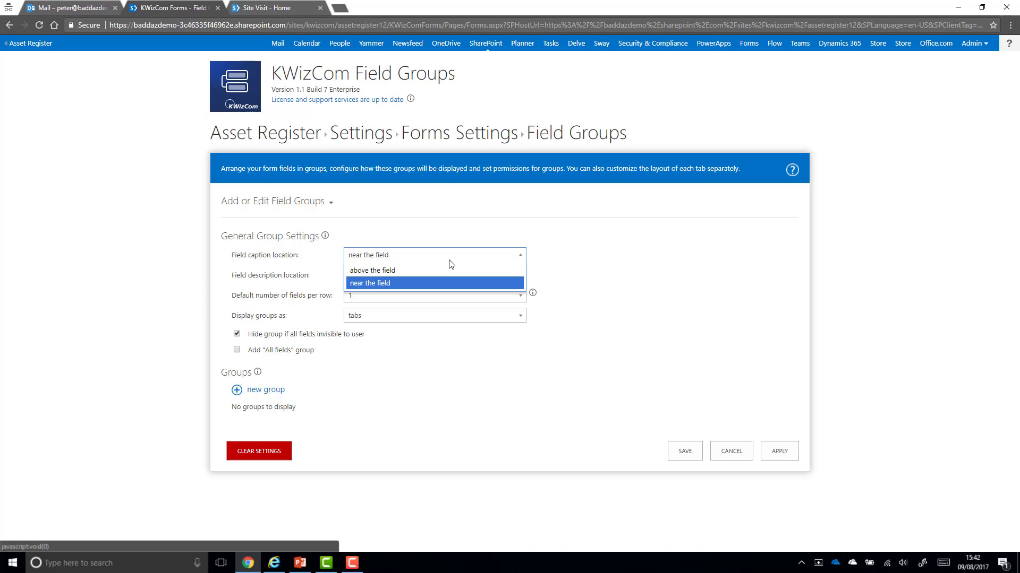
click(428, 271)
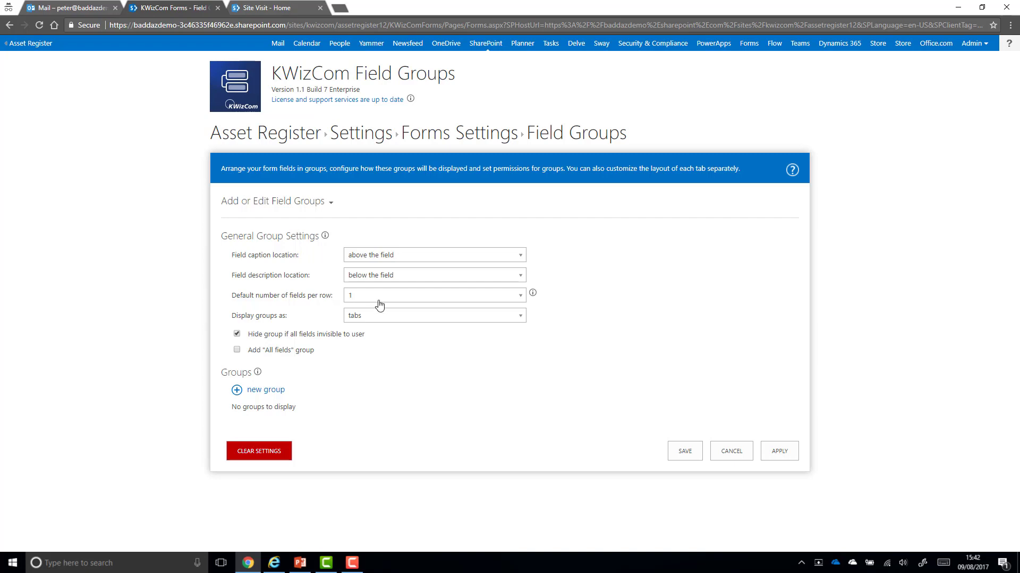
click(511, 296)
click(427, 324)
click(388, 319)
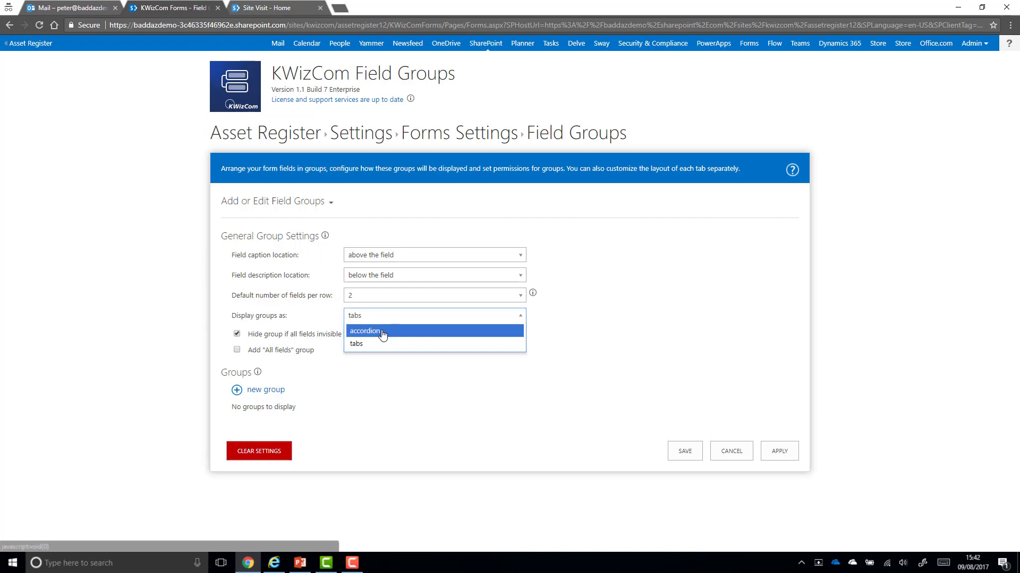
click(383, 332)
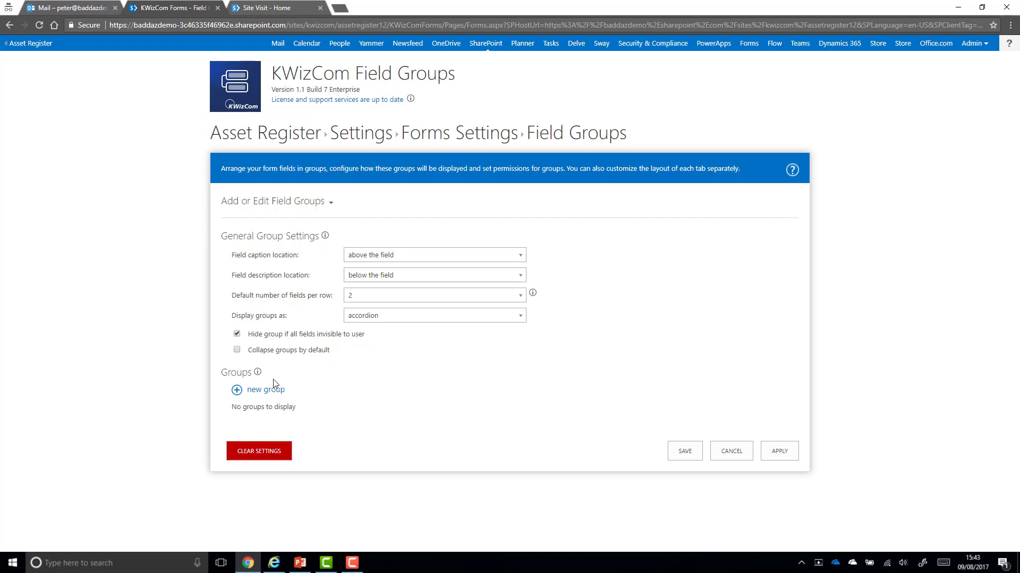
click(266, 391)
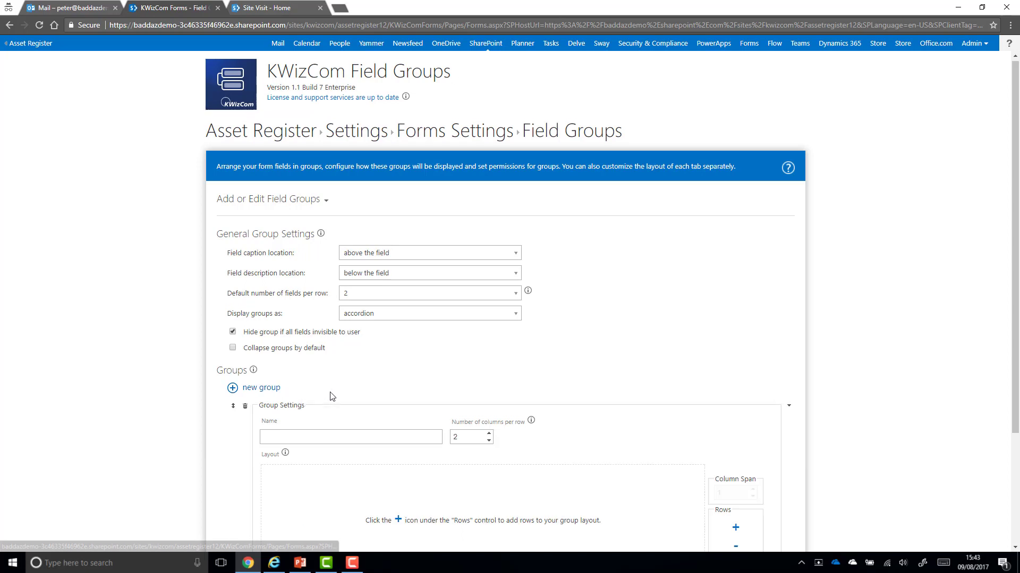
Name the group Employee Details and add Employee Name as a row spanning both columns
scroll(330, 398, down, 3)
click(309, 287)
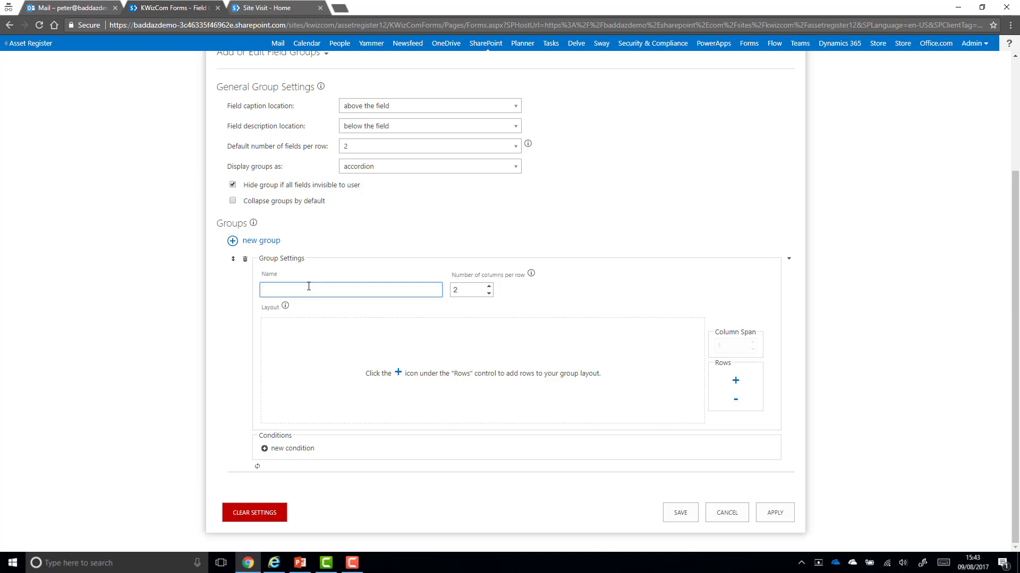
text(Emplo)
text(yee Details)
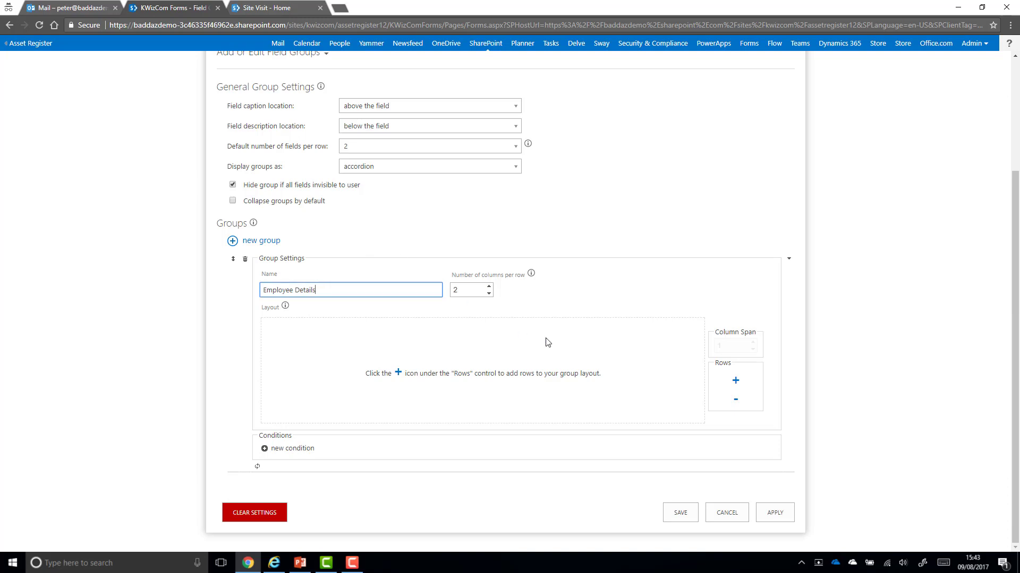
click(734, 381)
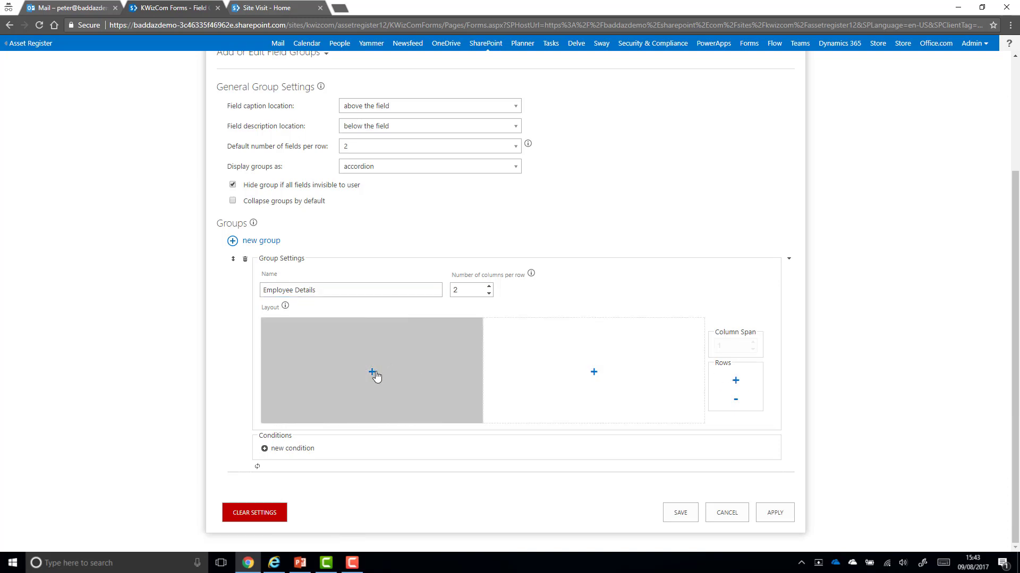
click(372, 371)
click(422, 371)
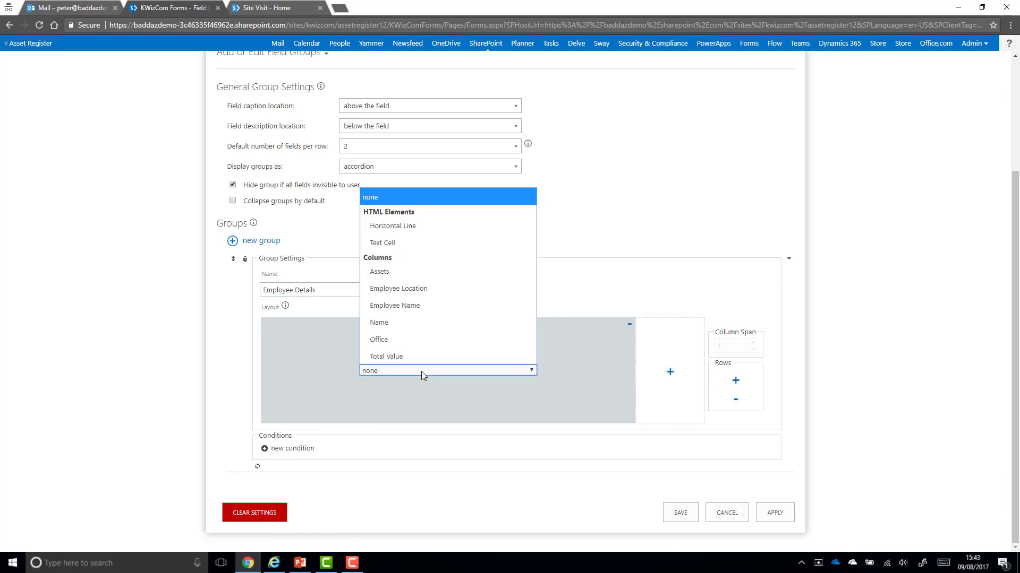
click(433, 308)
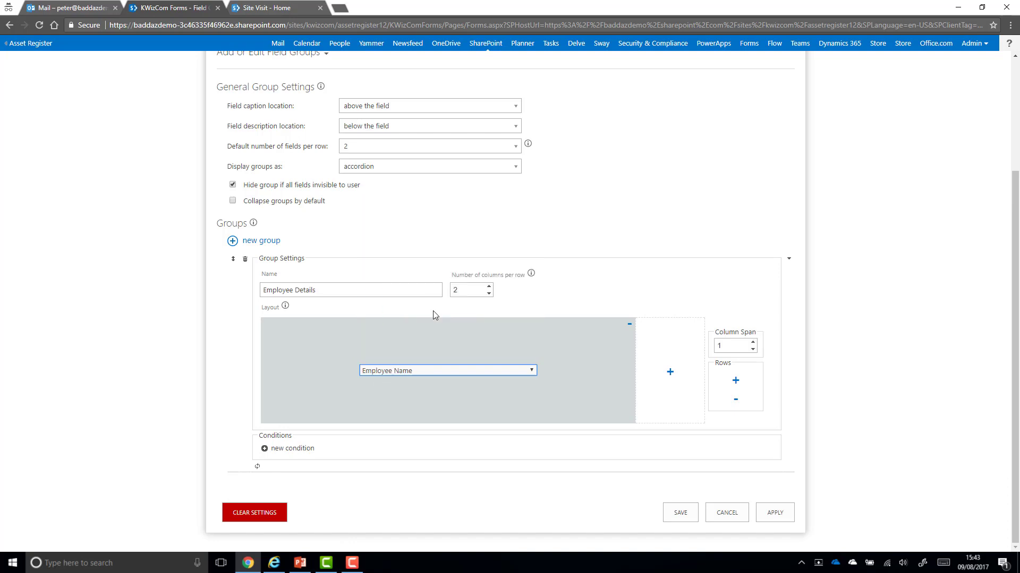
click(752, 342)
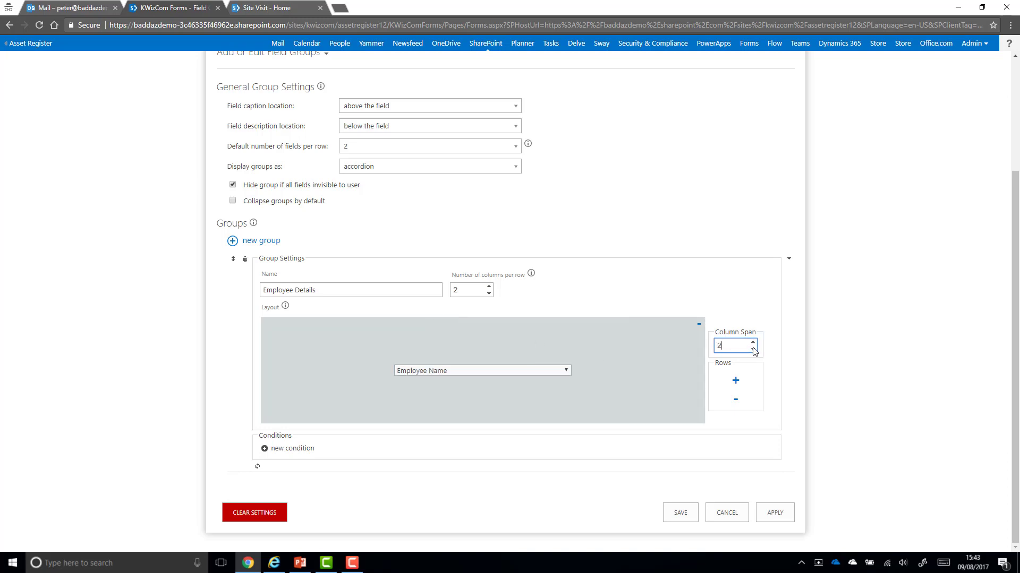
Add a second row with Office beside Employee Location, then start another group
click(736, 381)
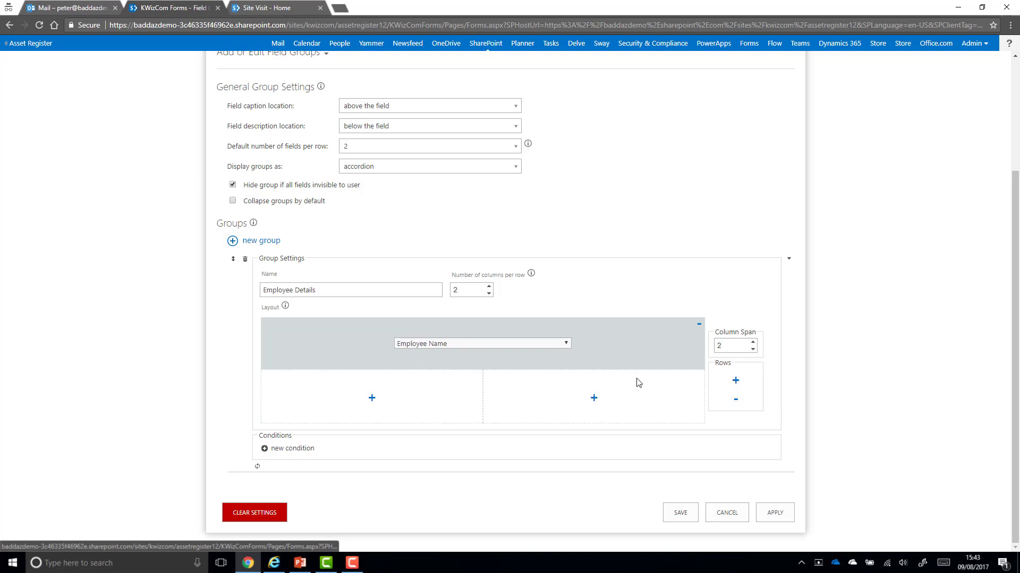
click(383, 398)
click(383, 396)
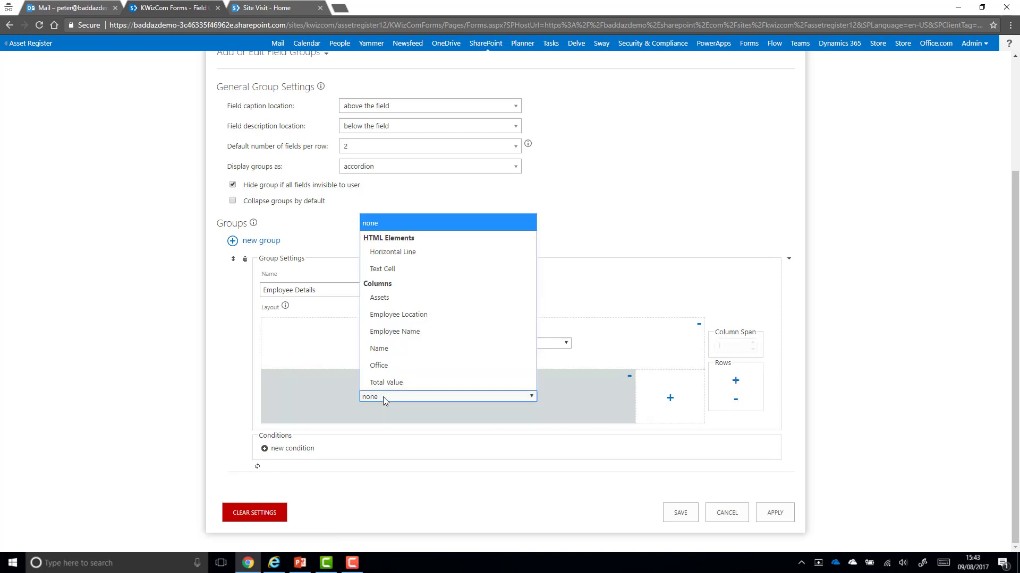
click(412, 361)
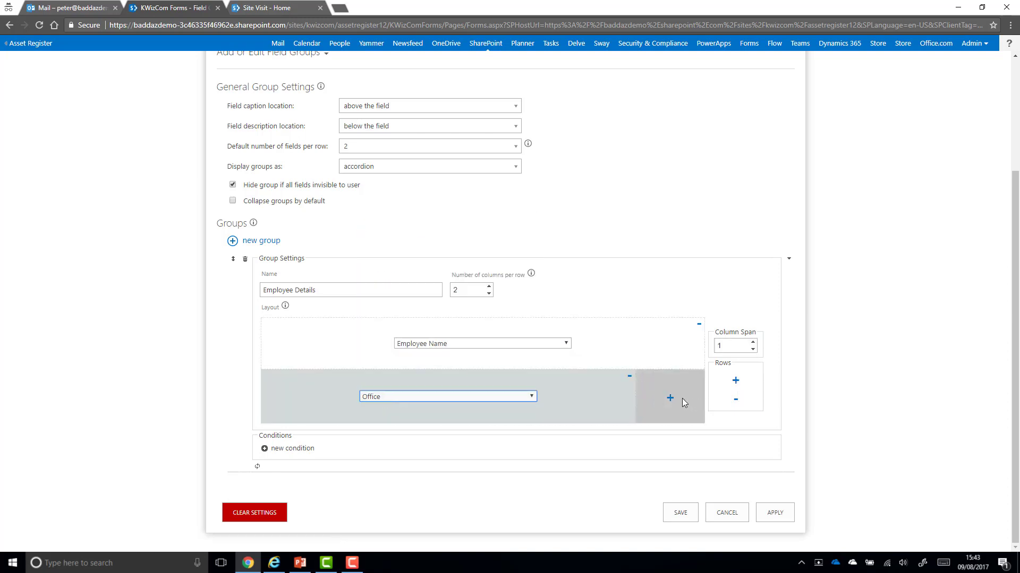
click(670, 399)
click(639, 396)
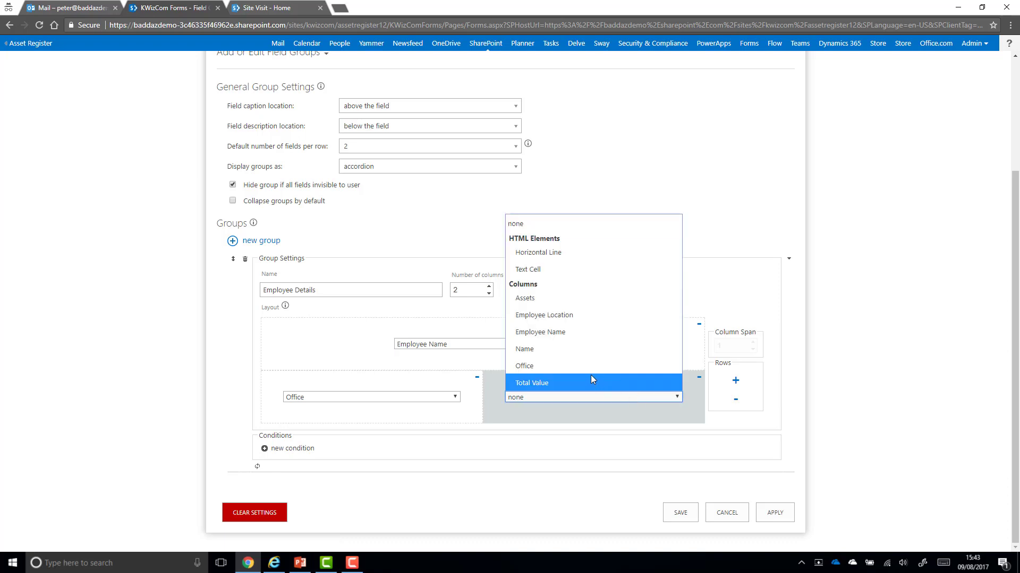
click(564, 316)
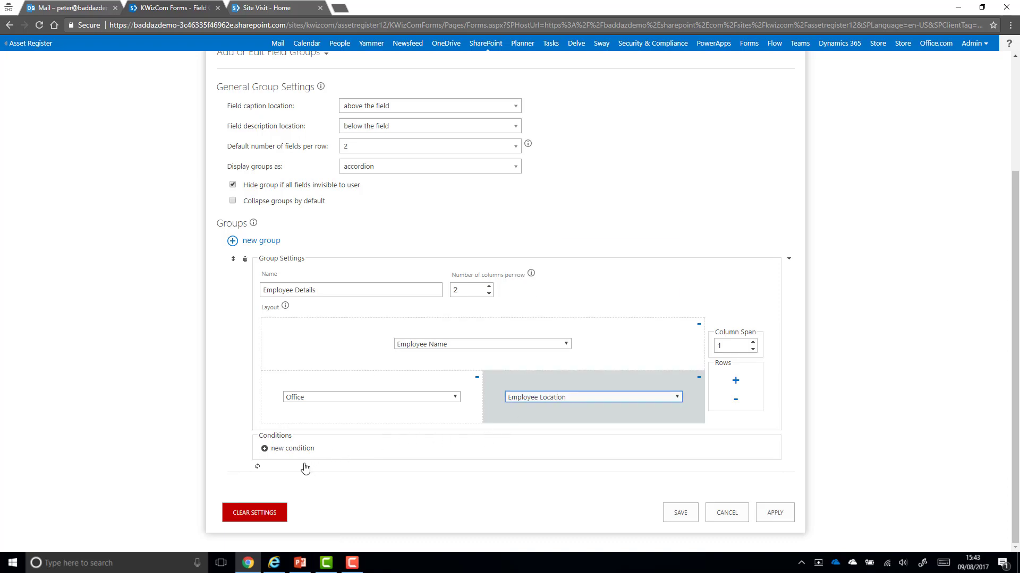
click(258, 246)
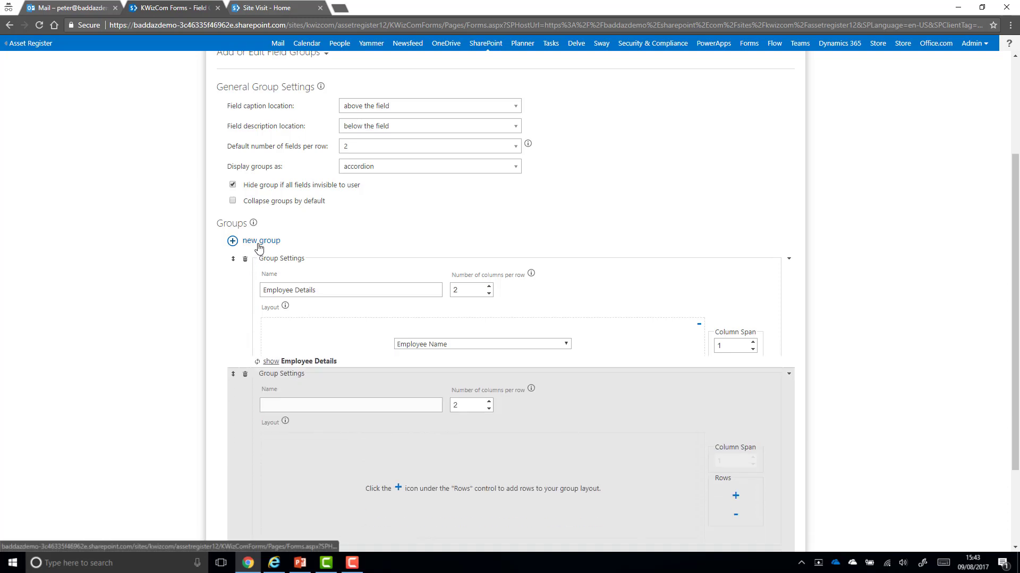
Name the second group Asset Details, one column per row holding Assets, and apply the settings
scroll(259, 247, down, 1)
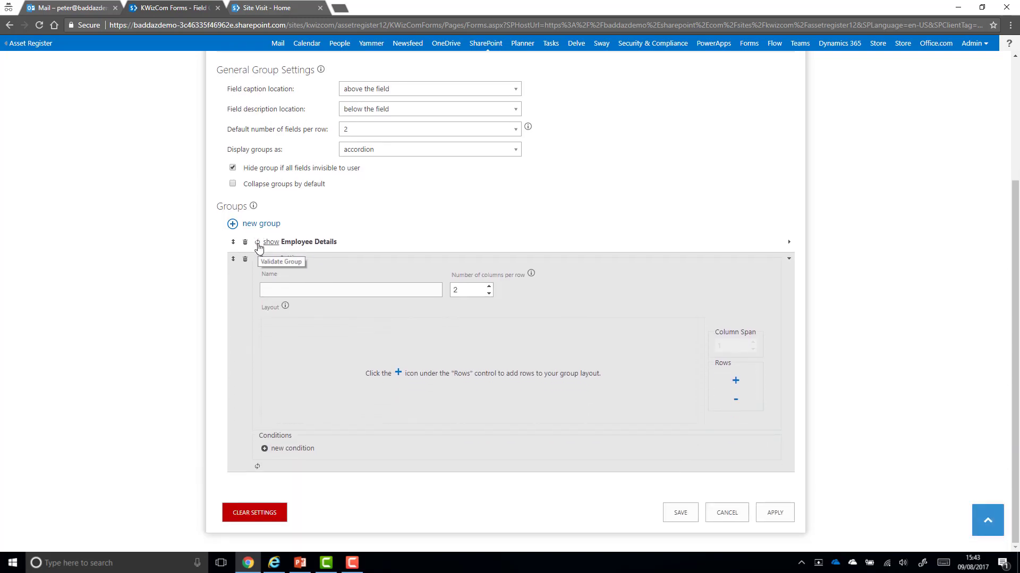
click(294, 291)
text(Asse)
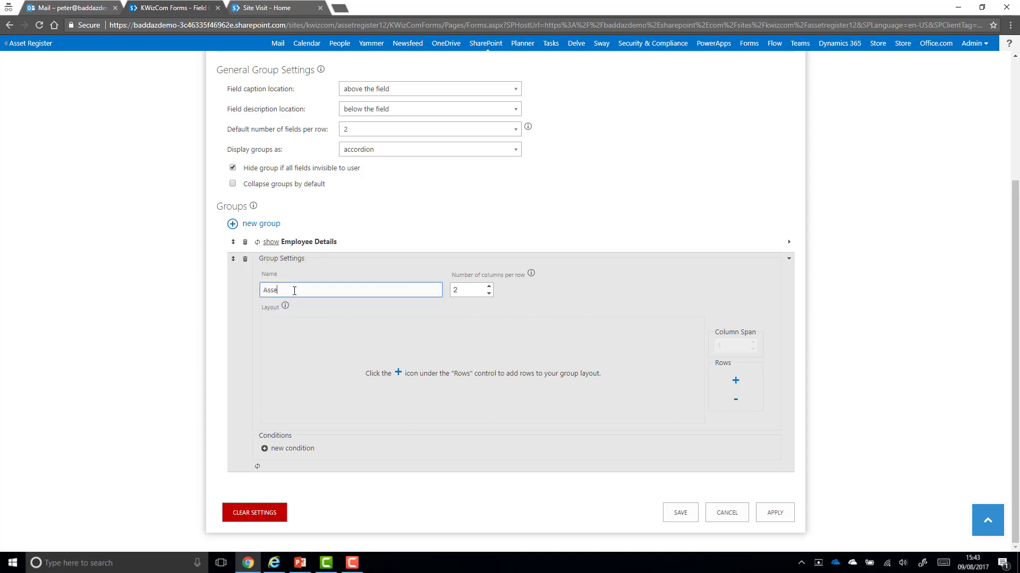
text(t Details)
click(492, 295)
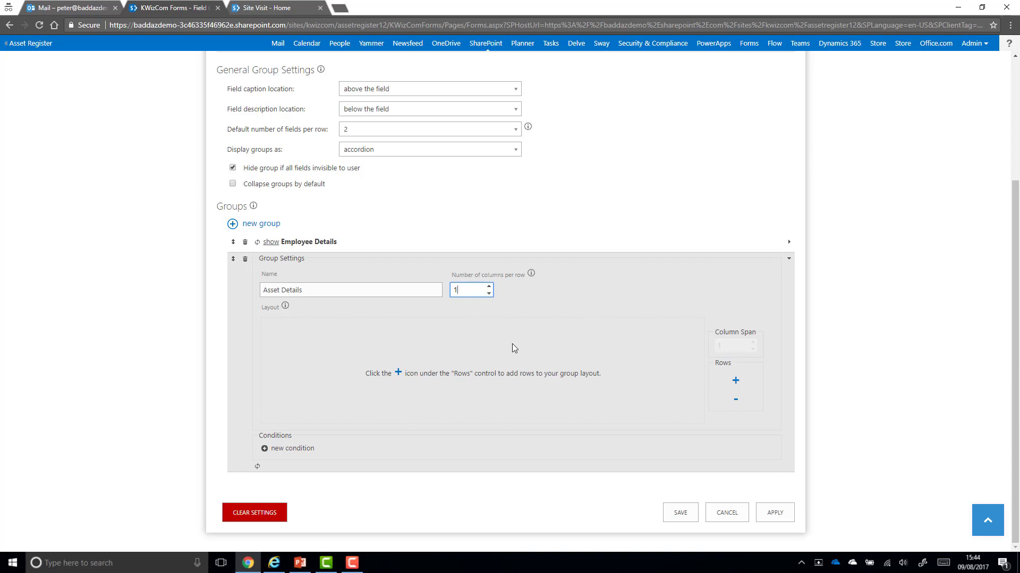
click(735, 381)
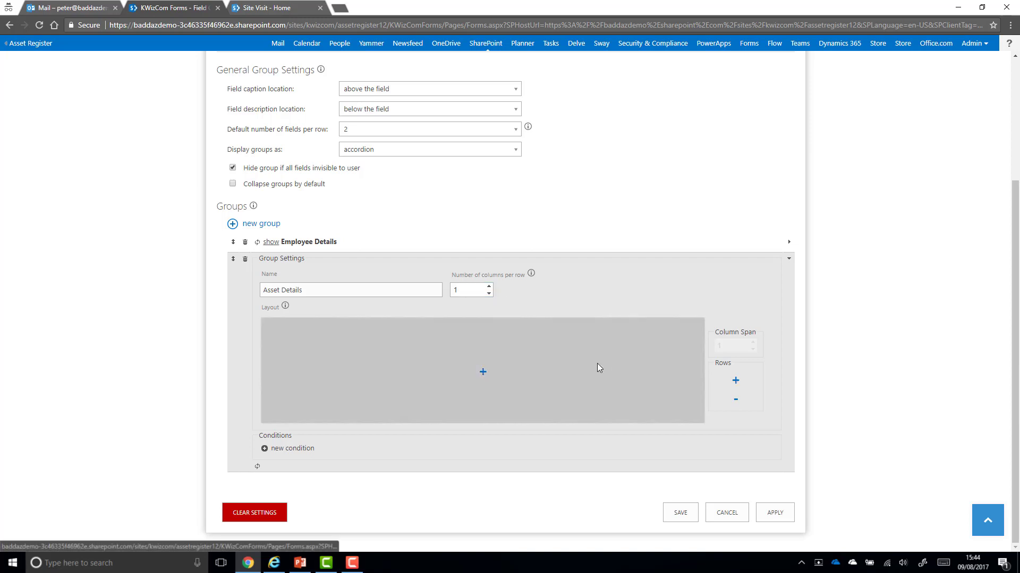
click(480, 371)
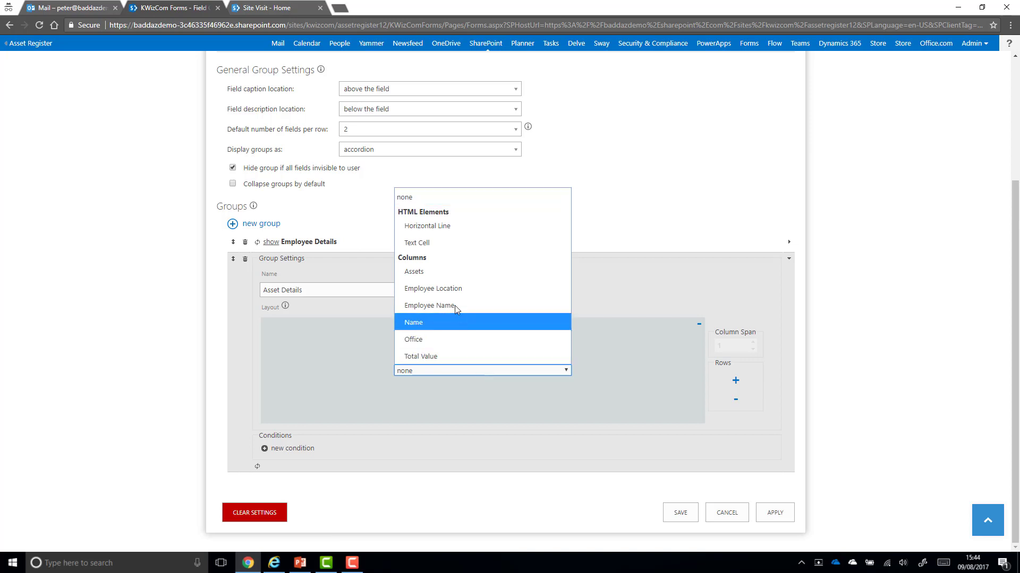
click(455, 273)
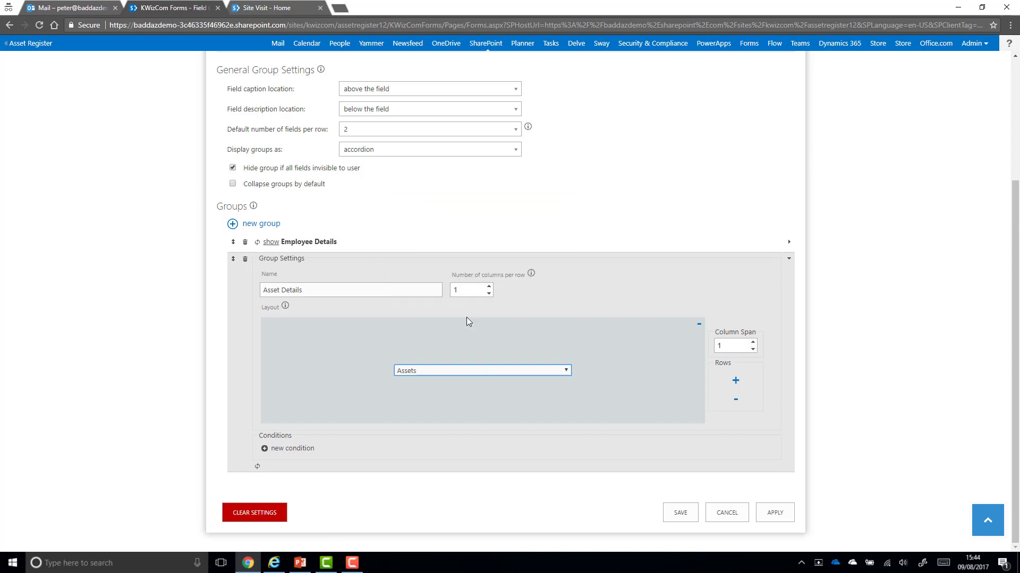
click(790, 522)
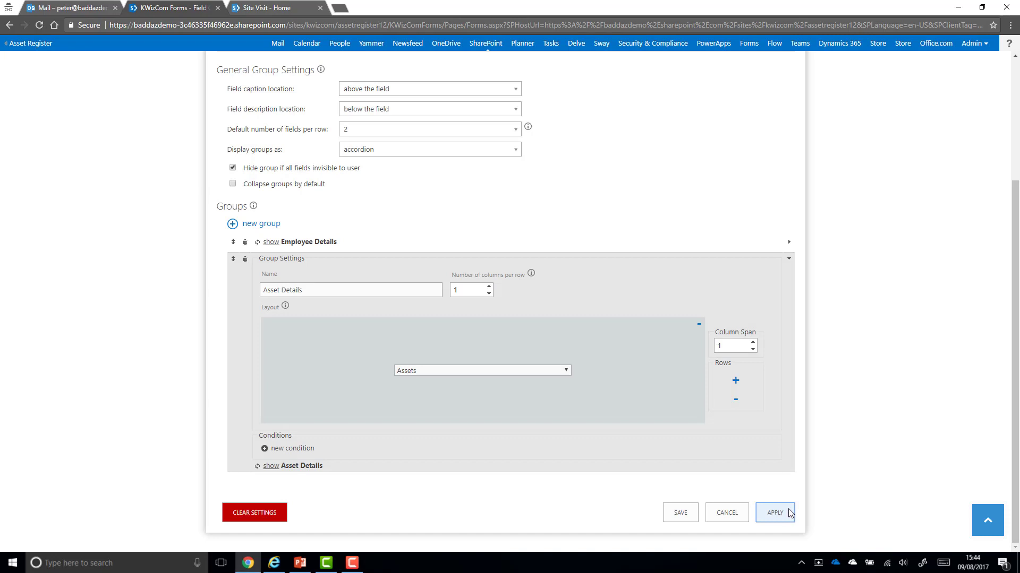
scroll(848, 501, up, 1)
scroll(848, 500, up, 2)
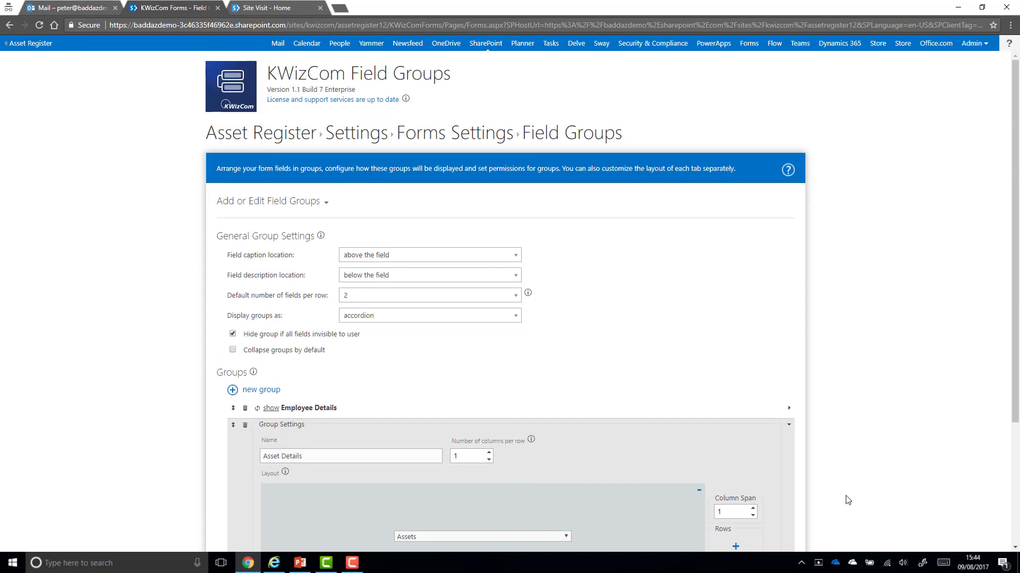
Start a new item with the employee's name, Office London, location Ground Floor, and expand Asset Details
click(261, 138)
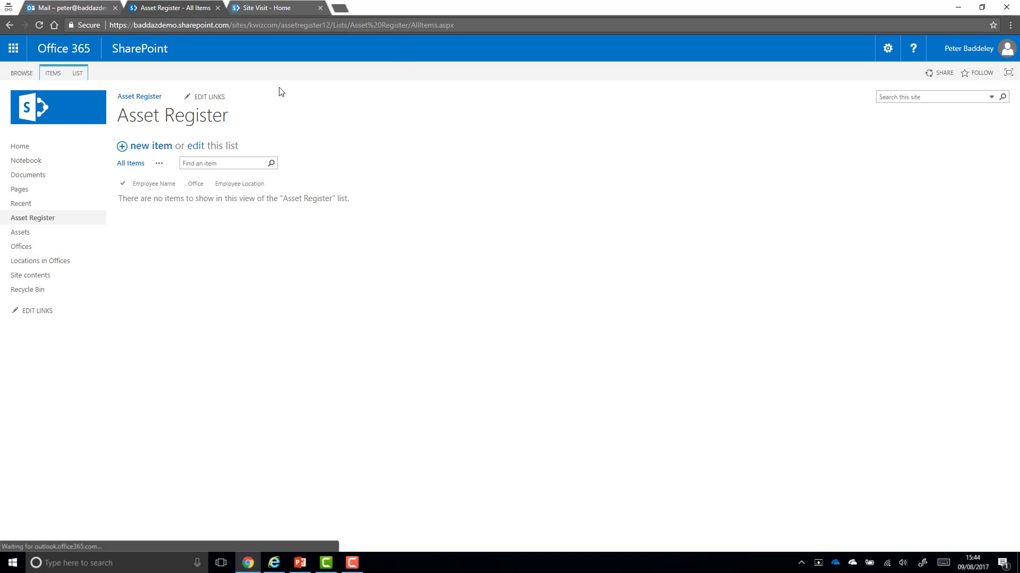
click(162, 150)
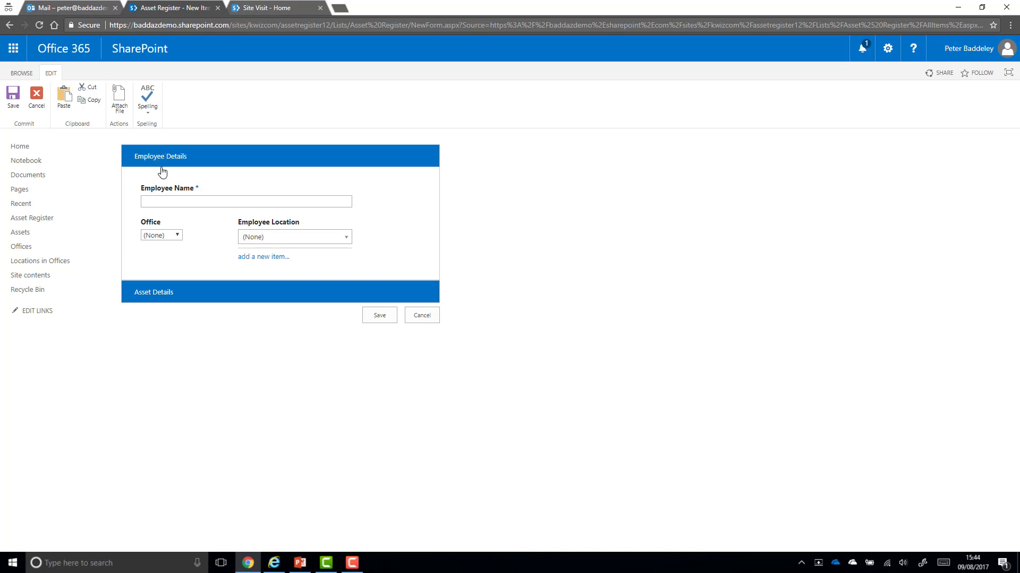
click(181, 198)
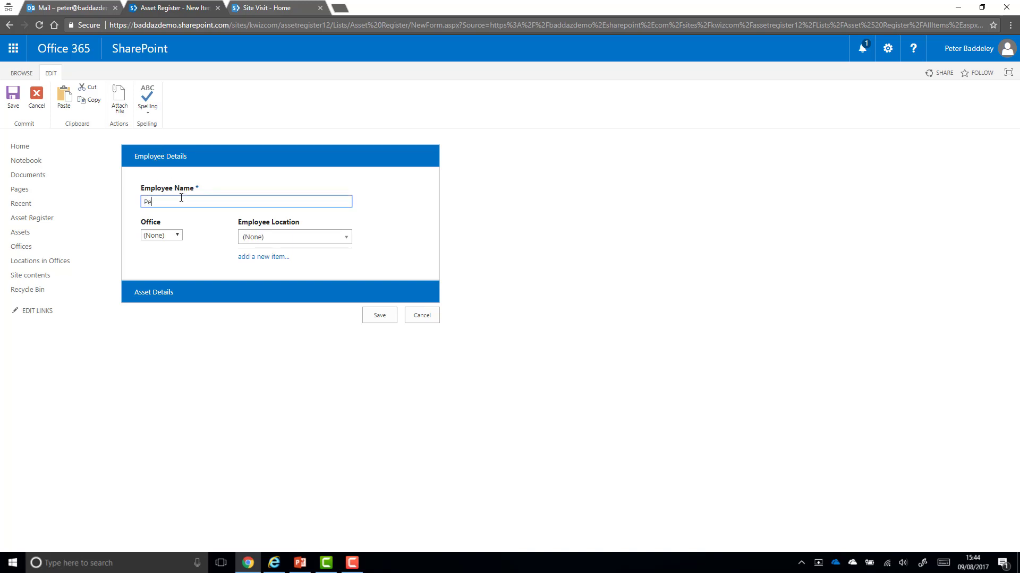
click(181, 236)
click(168, 264)
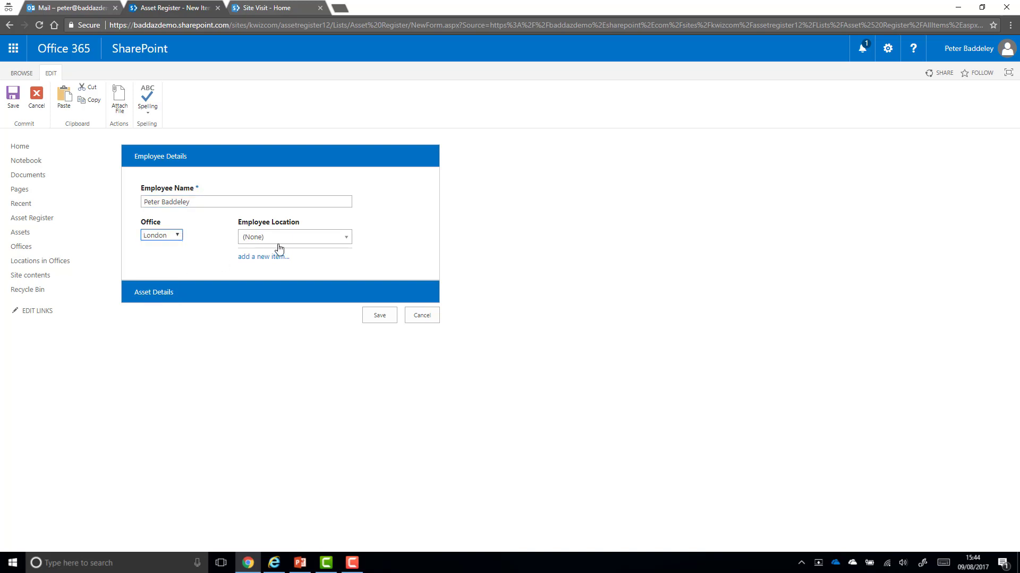
click(308, 240)
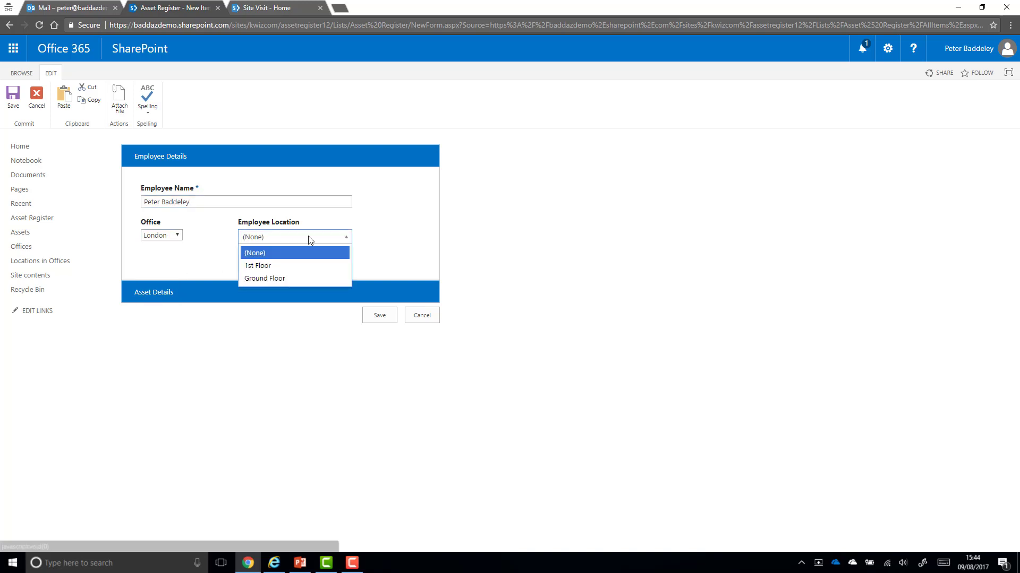
click(298, 280)
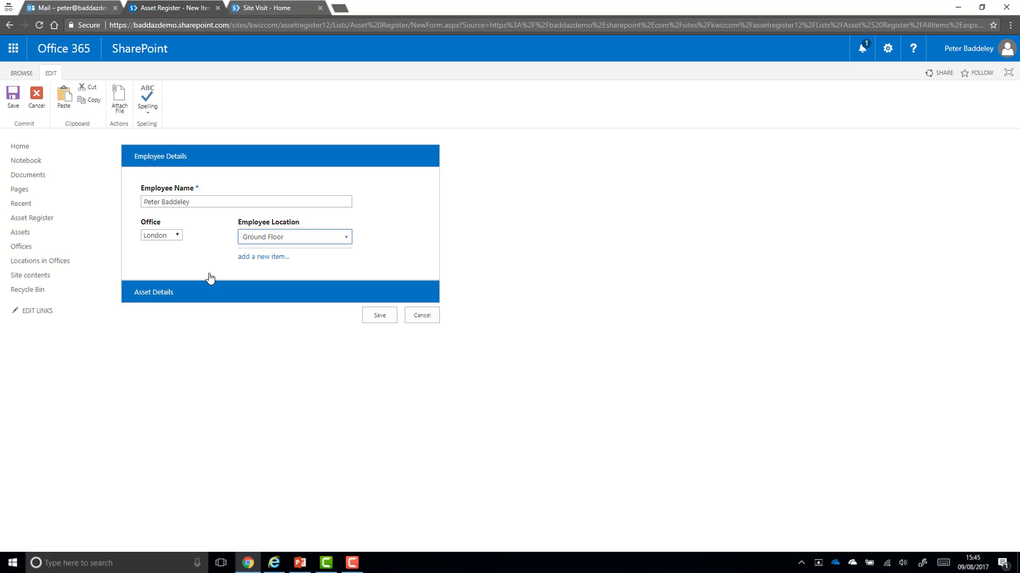
click(218, 293)
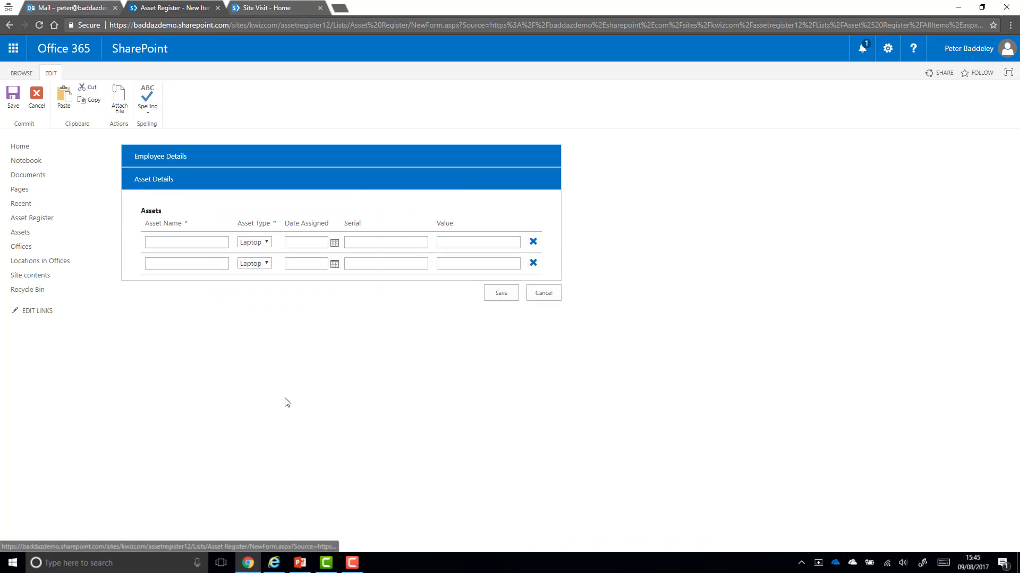
Fill the first asset row: iPhone, type Phone, 8 Aug 2017, serial 123456, value 550
click(215, 244)
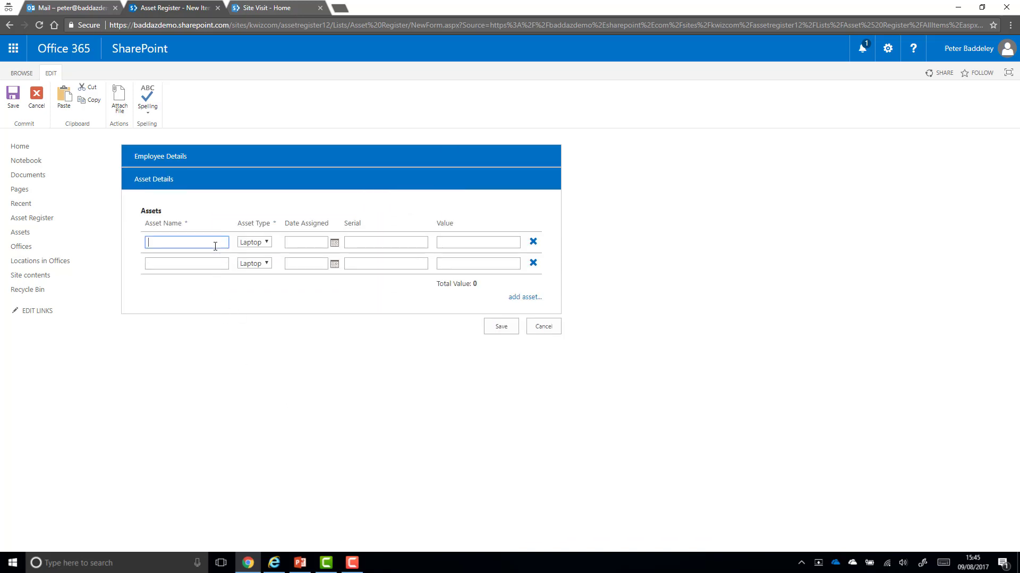
text(iPhone)
click(267, 243)
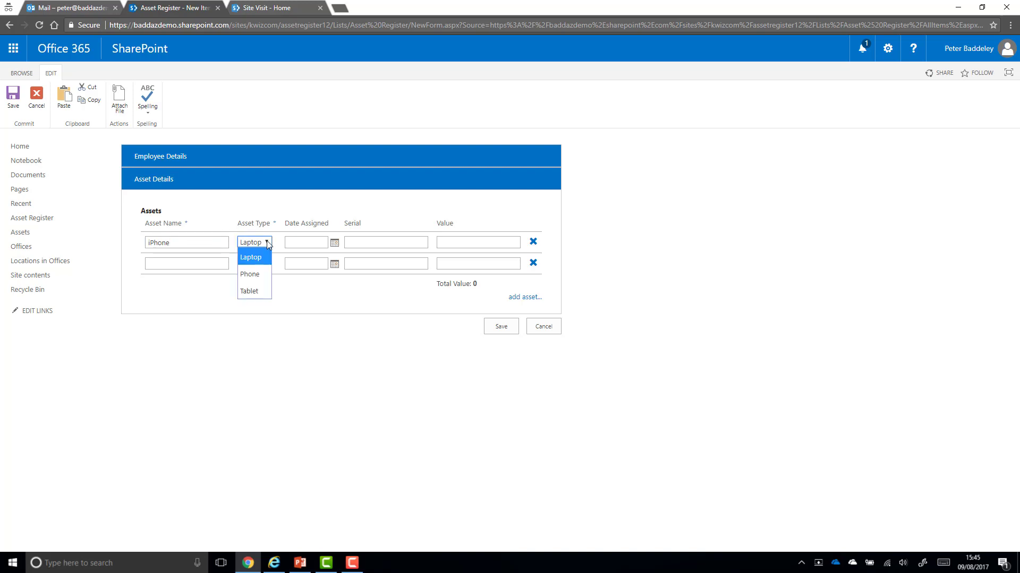
click(261, 274)
click(334, 244)
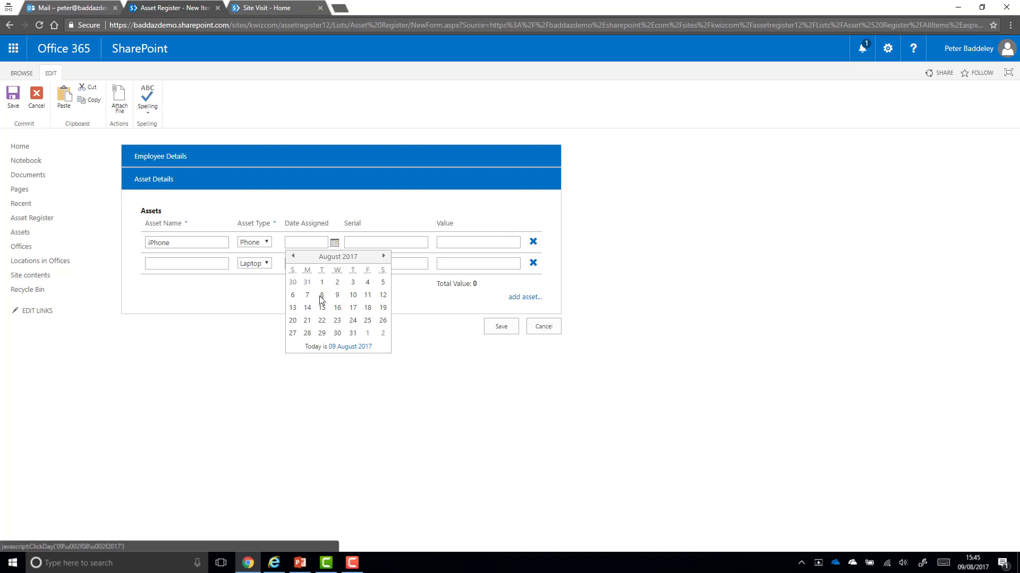
click(322, 295)
click(361, 244)
text(123456)
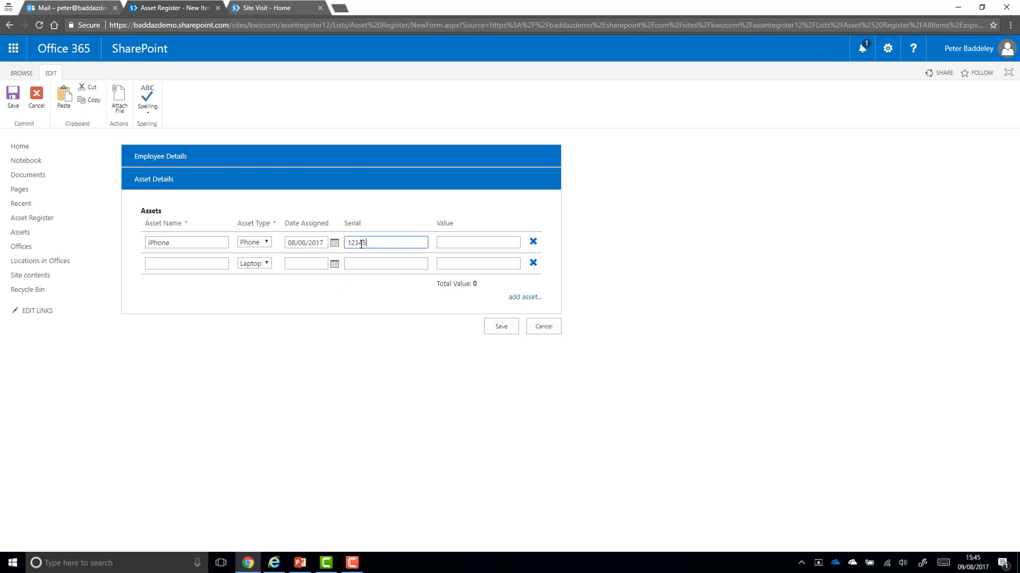
click(485, 249)
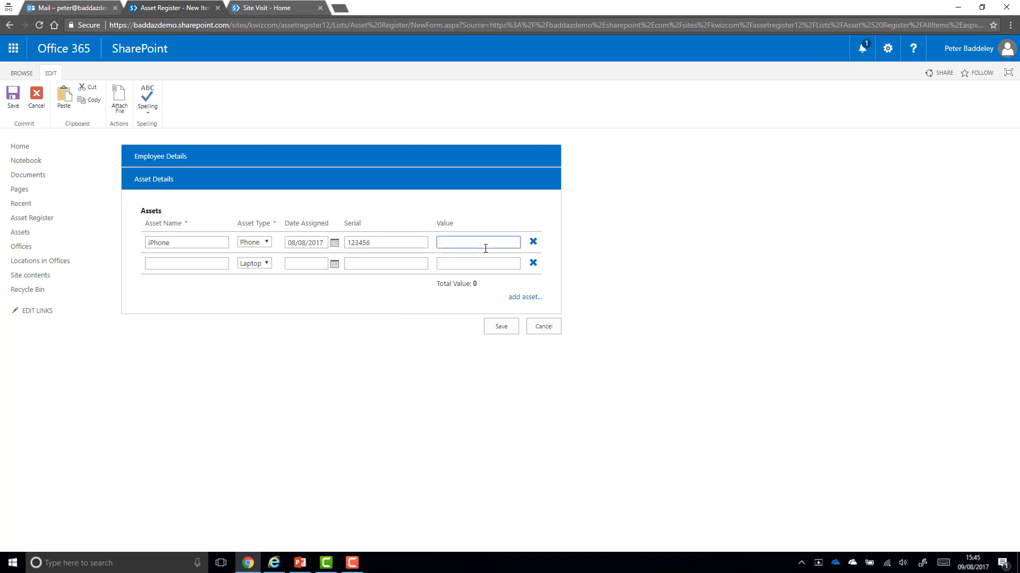
text(550)
Fill row two with Surface Book, 6 Aug 2017, serial 4872002, value 1200, and save
click(212, 264)
text(Surface )
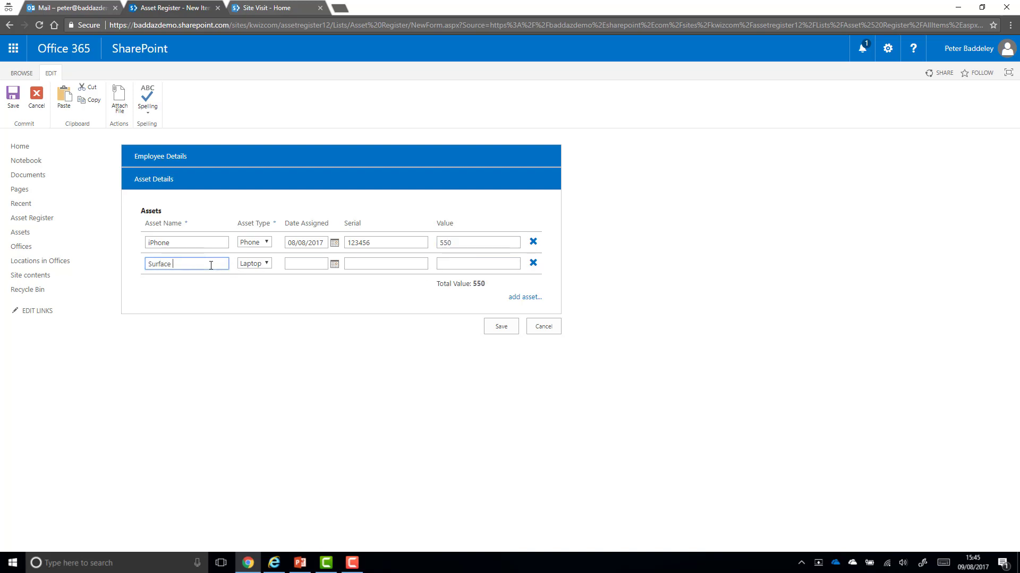
text(Book)
click(334, 264)
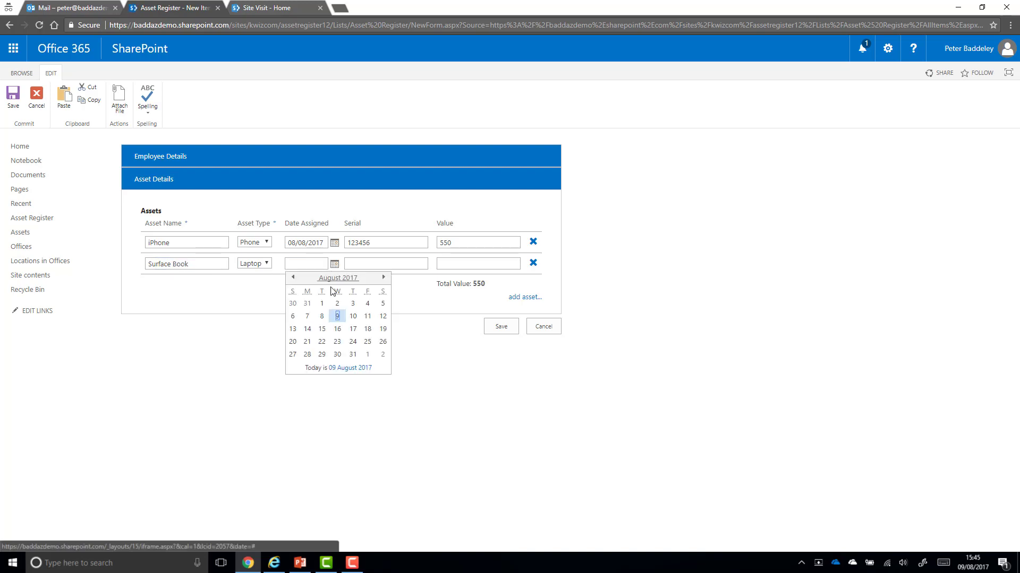
click(292, 317)
click(369, 265)
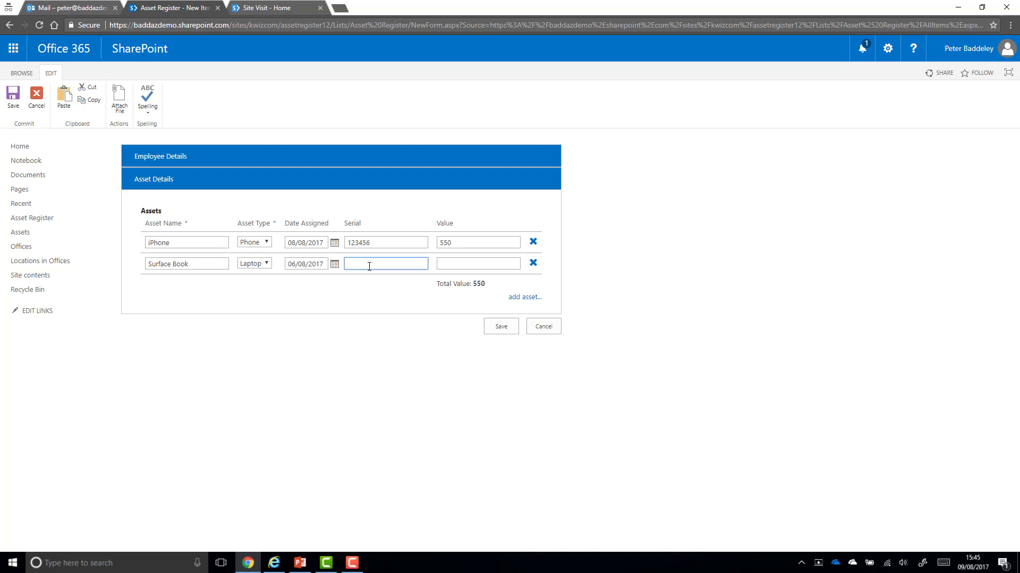
text(4872002)
click(465, 263)
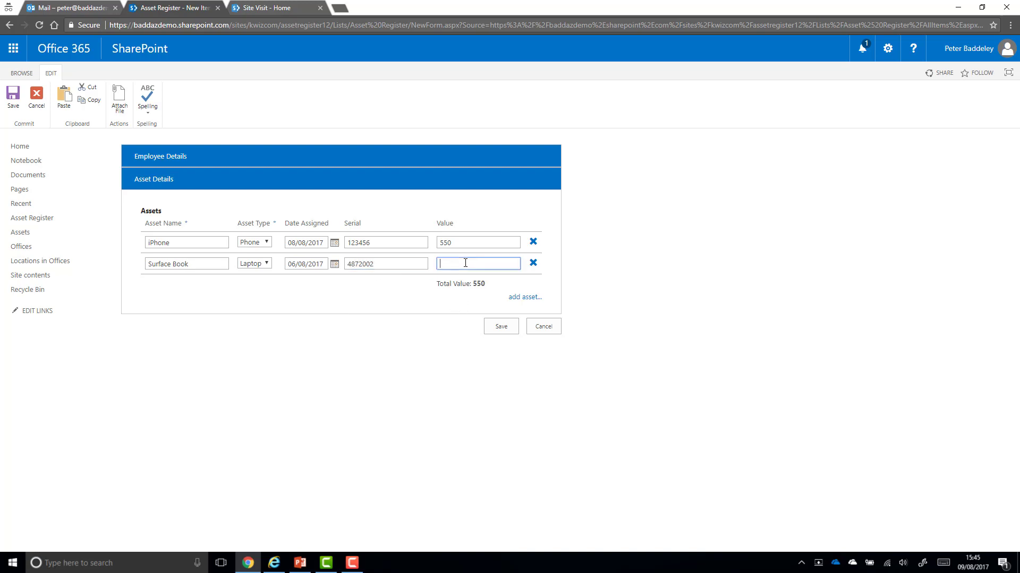
text(1200)
click(498, 326)
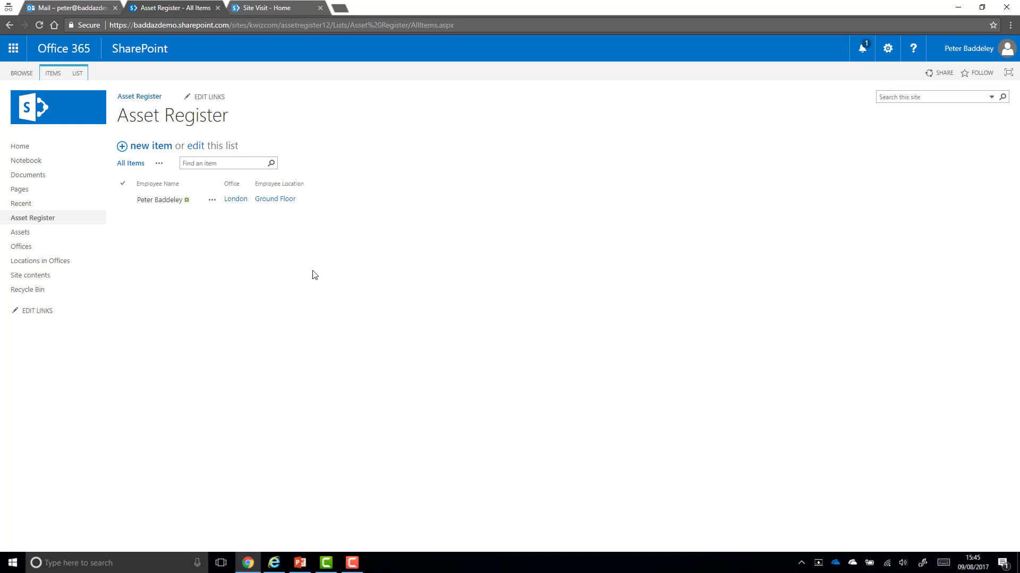
Review the saved item's Asset Details, then present slide 5, Scenario Two – Site Visit, in PowerPoint
click(174, 201)
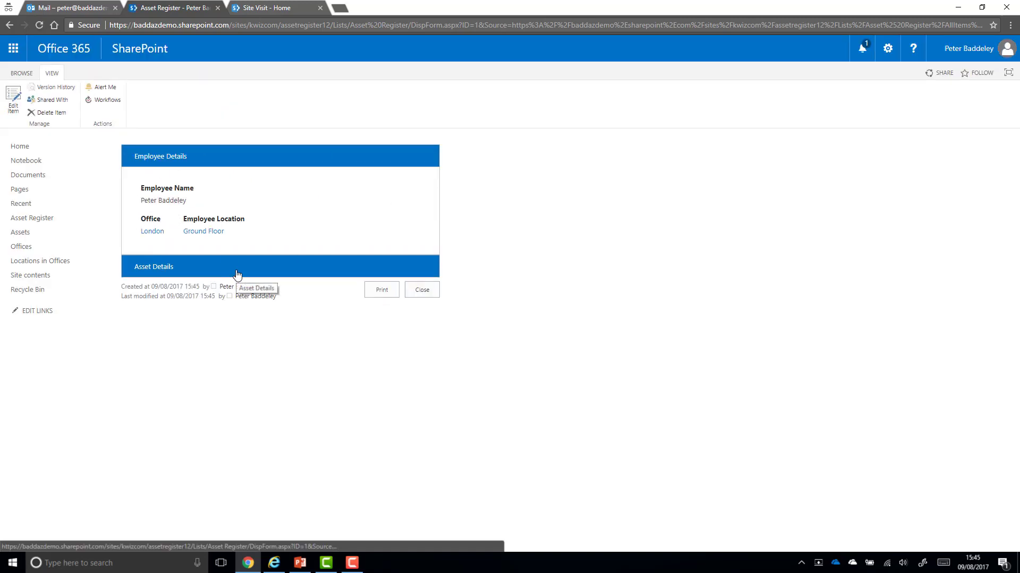
click(237, 274)
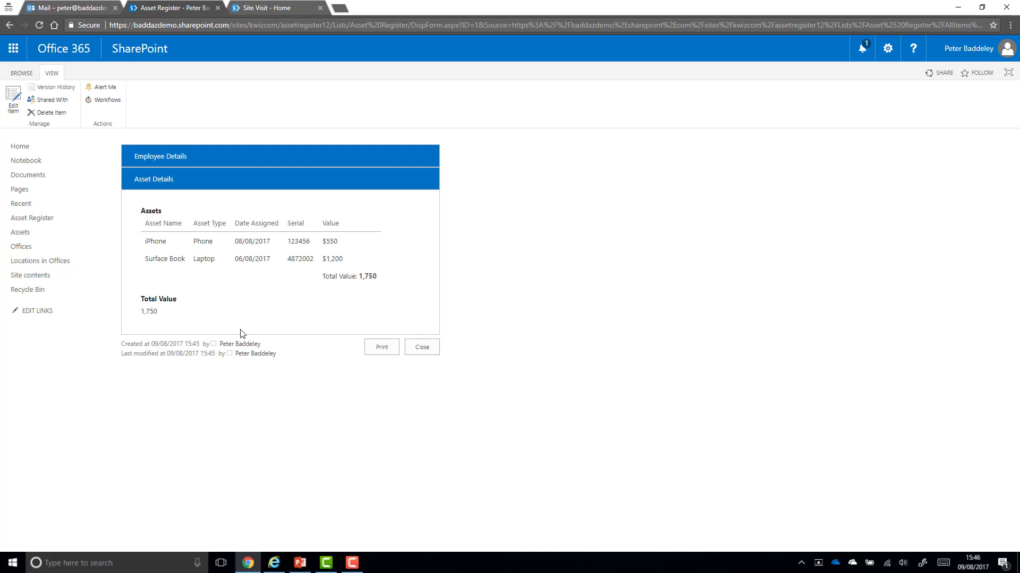
click(300, 563)
click(71, 498)
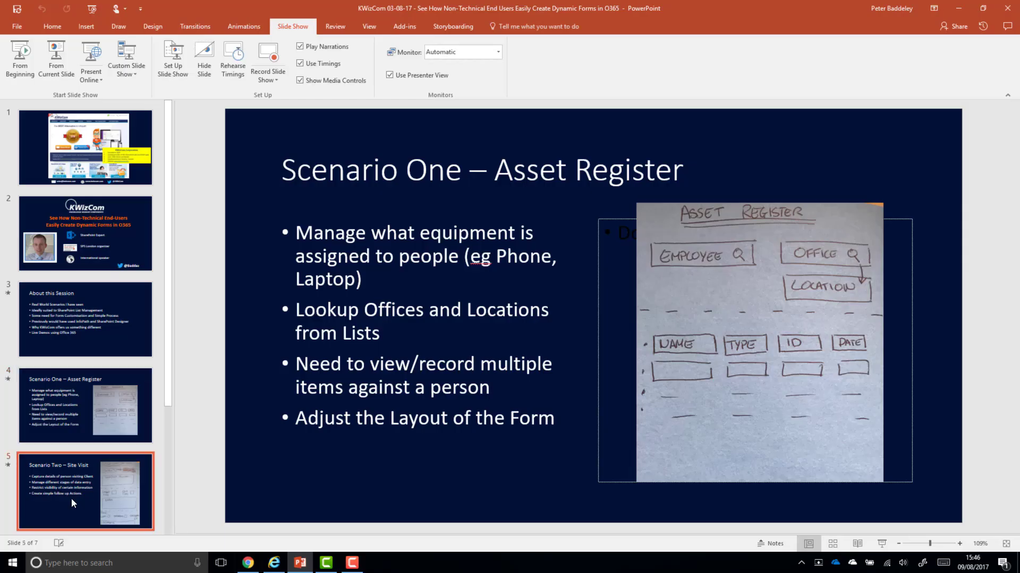
click(56, 52)
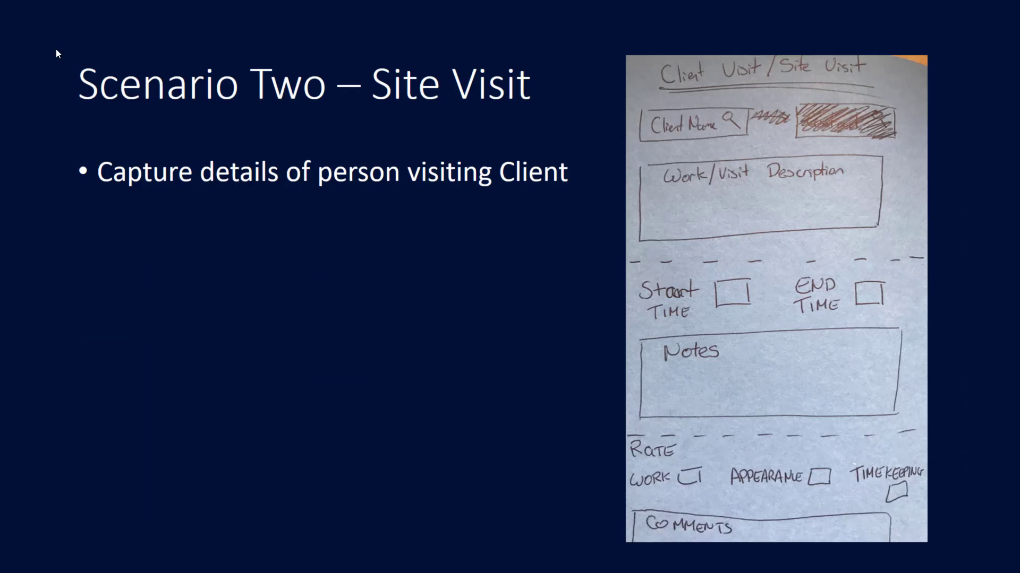
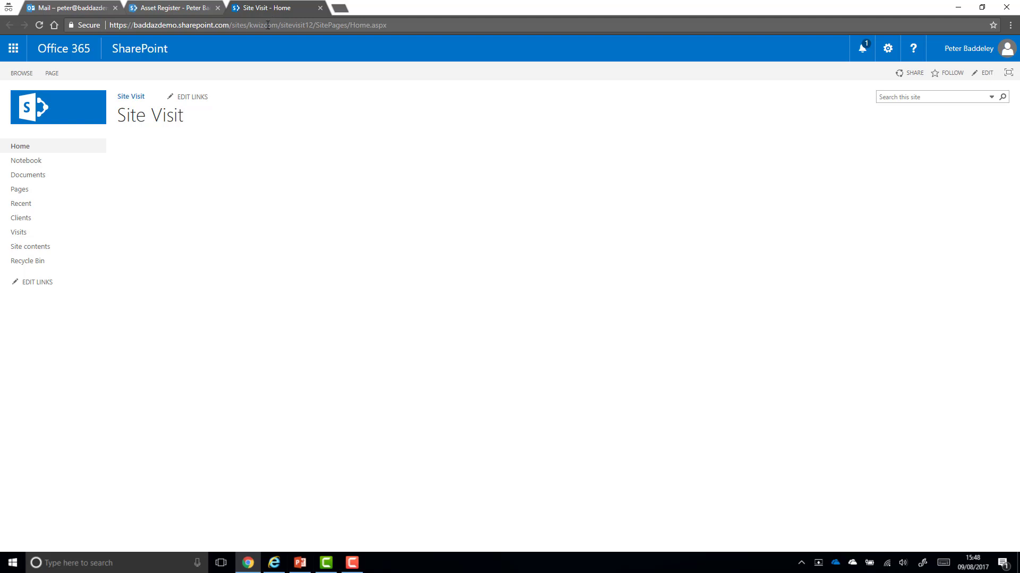
Browse the Clients list's Active Clients view, then start a new item in the Visits list
click(53, 221)
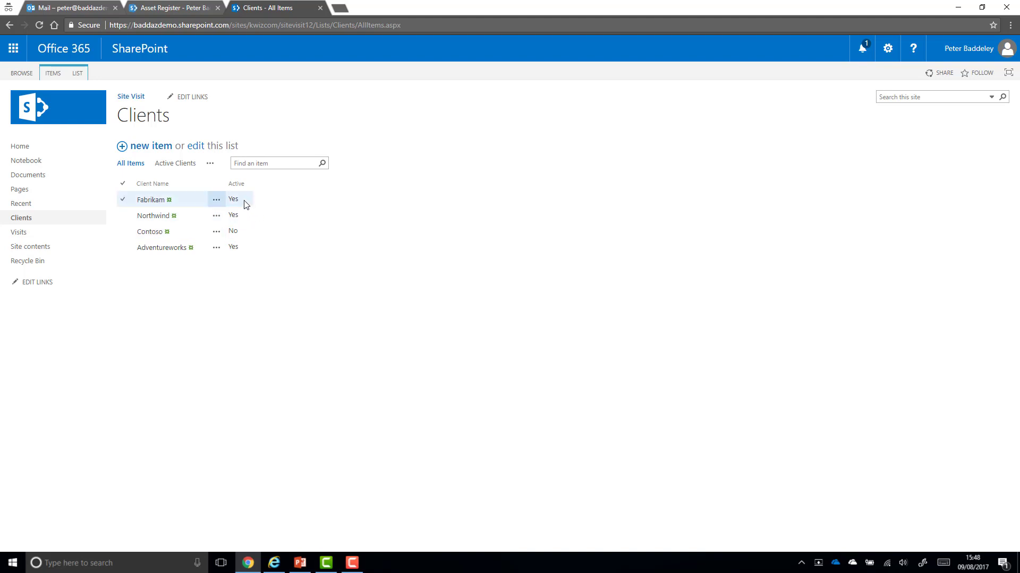
click(171, 166)
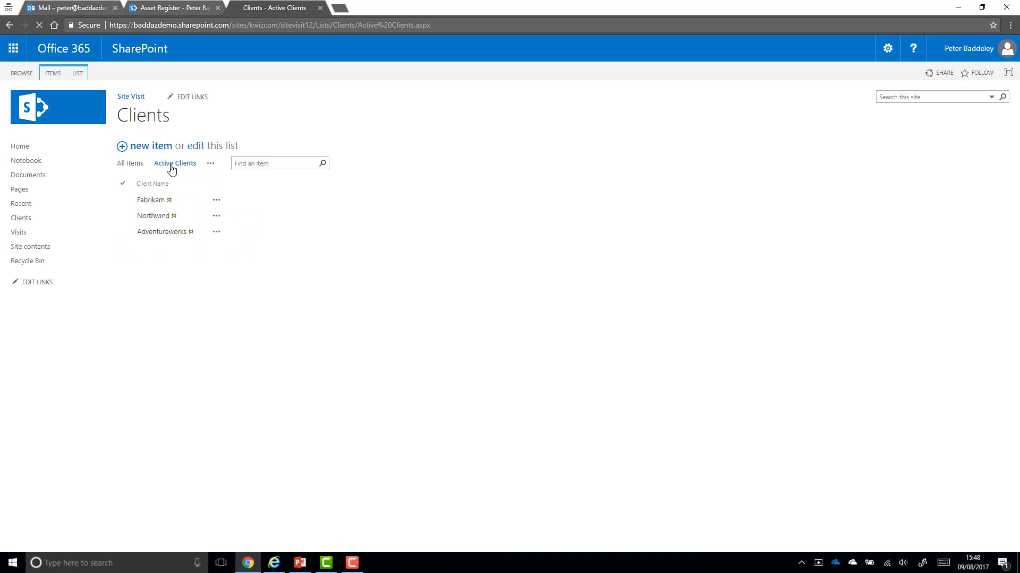
click(47, 237)
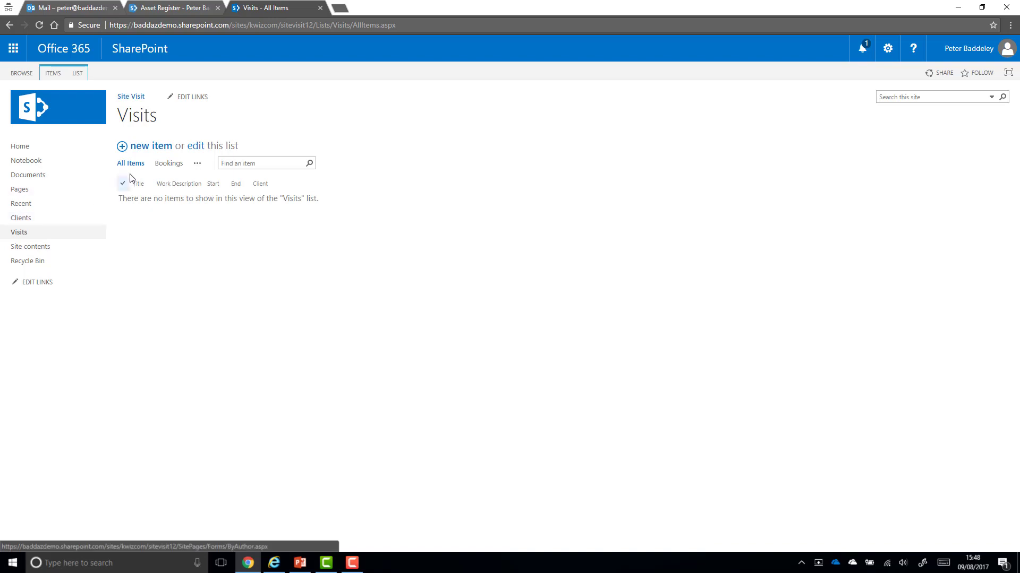
click(148, 151)
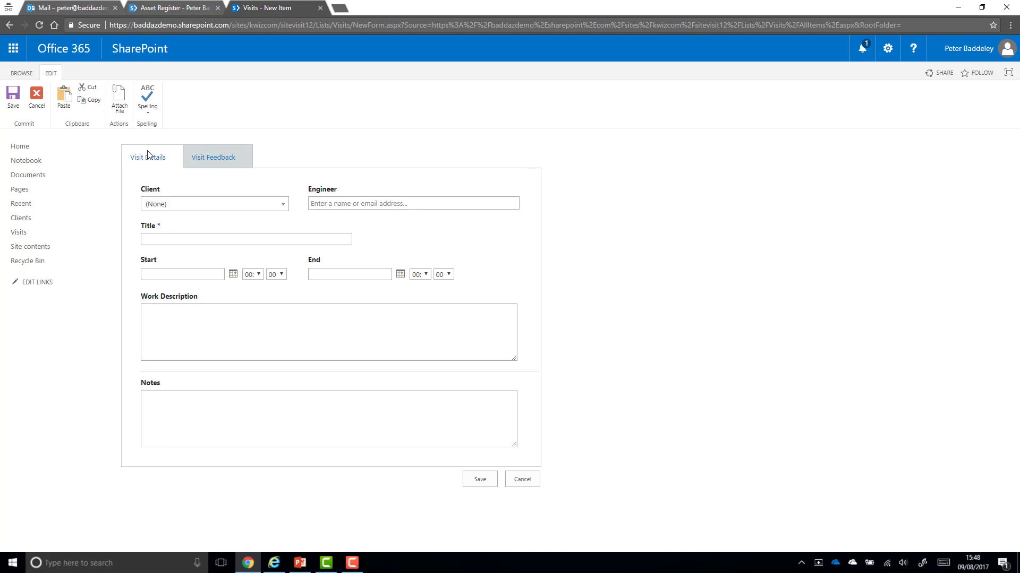
Switch between the Visit Feedback and Visit Details tabs and preview the Client choices
click(194, 158)
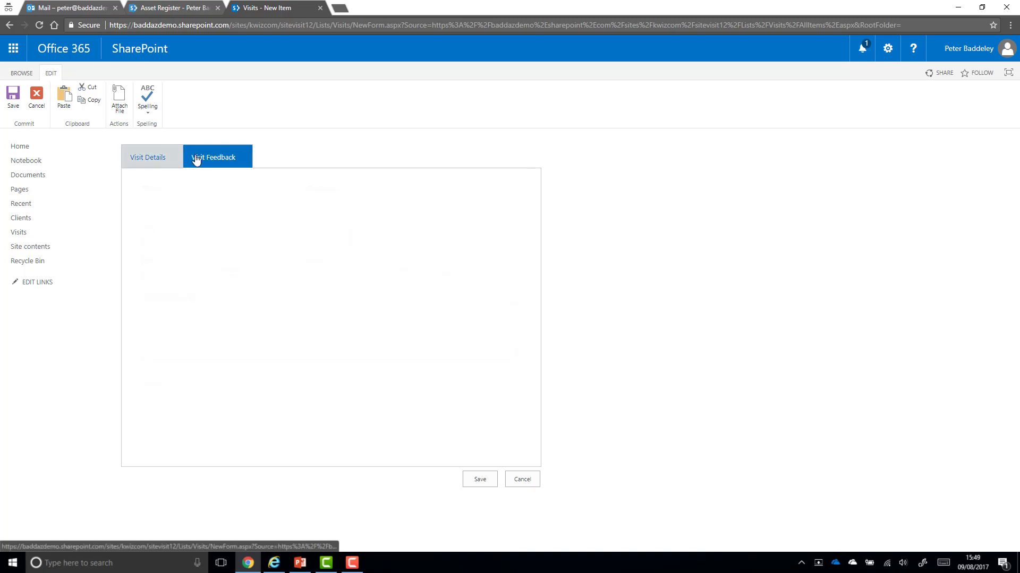
click(154, 161)
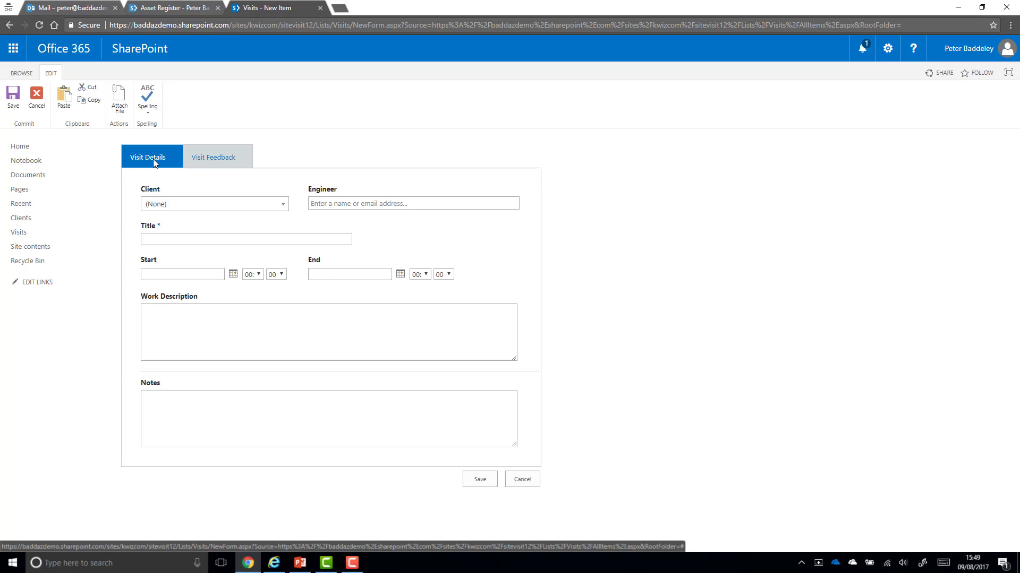
click(197, 205)
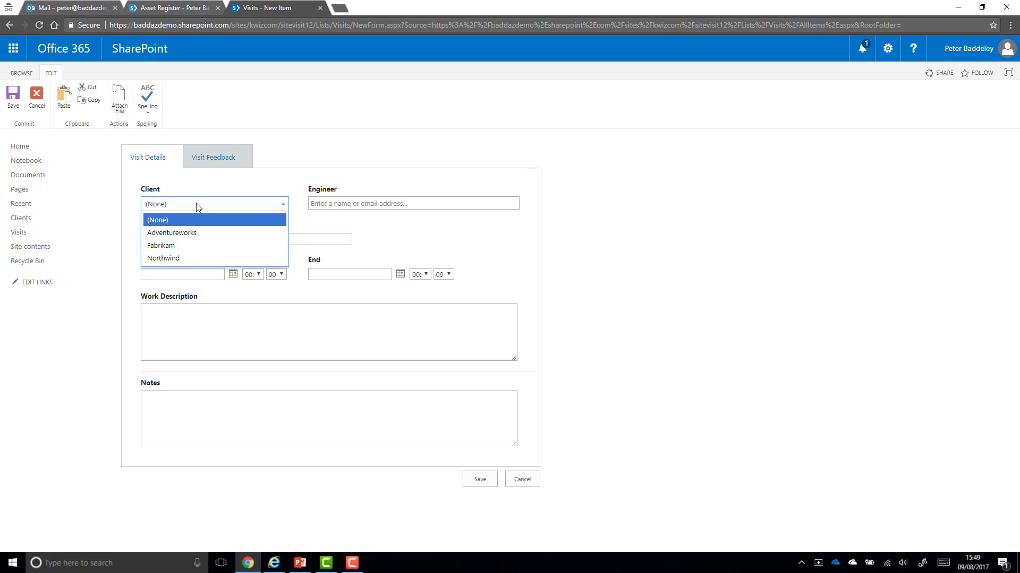
click(211, 191)
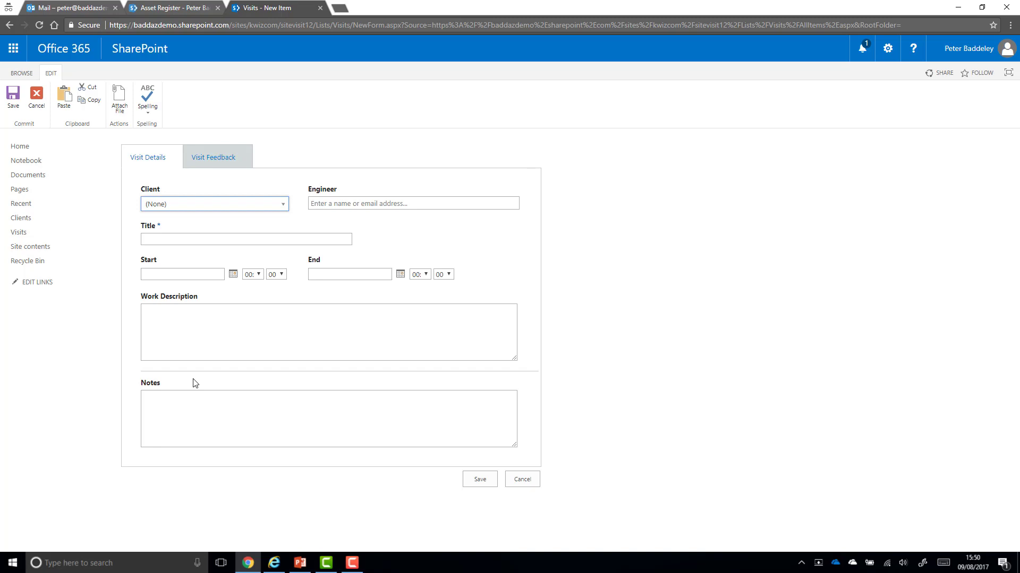
Type test text in Notes, clear it, and cancel the new visit without saving
click(210, 417)
text(udhid)
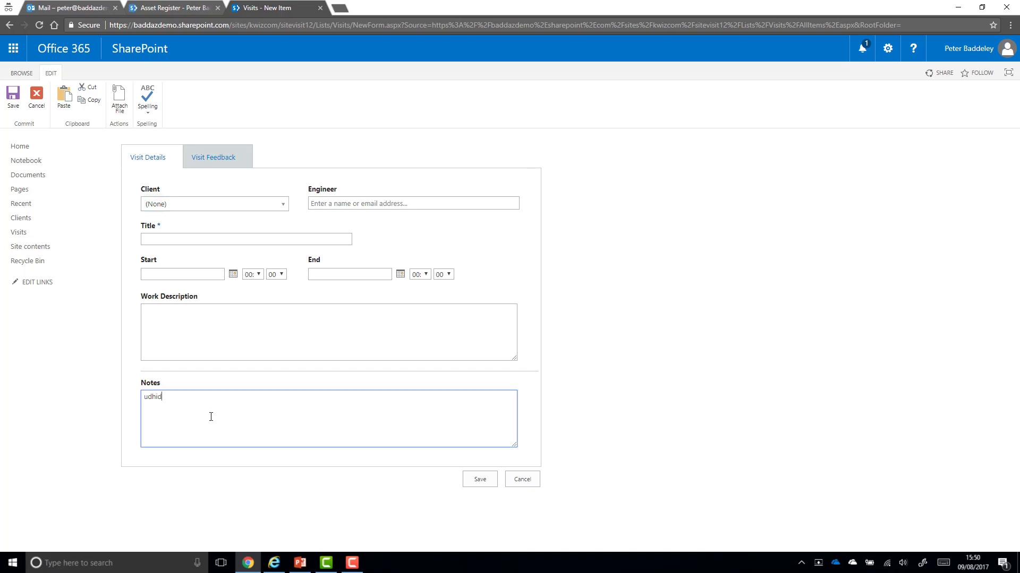
key(BackSpace)
key(BackSpace)
key(BackSpace)
key(BackSpace)
key(BackSpace)
click(519, 485)
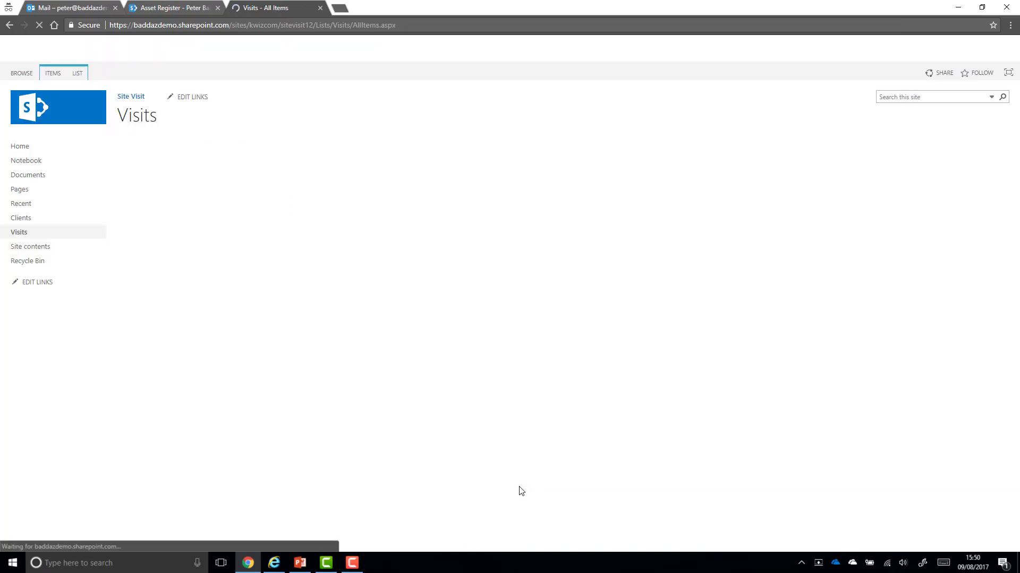
Add a Dynamic Column Permissions rule disabling Notes on the new item form, then return to Visits
click(83, 77)
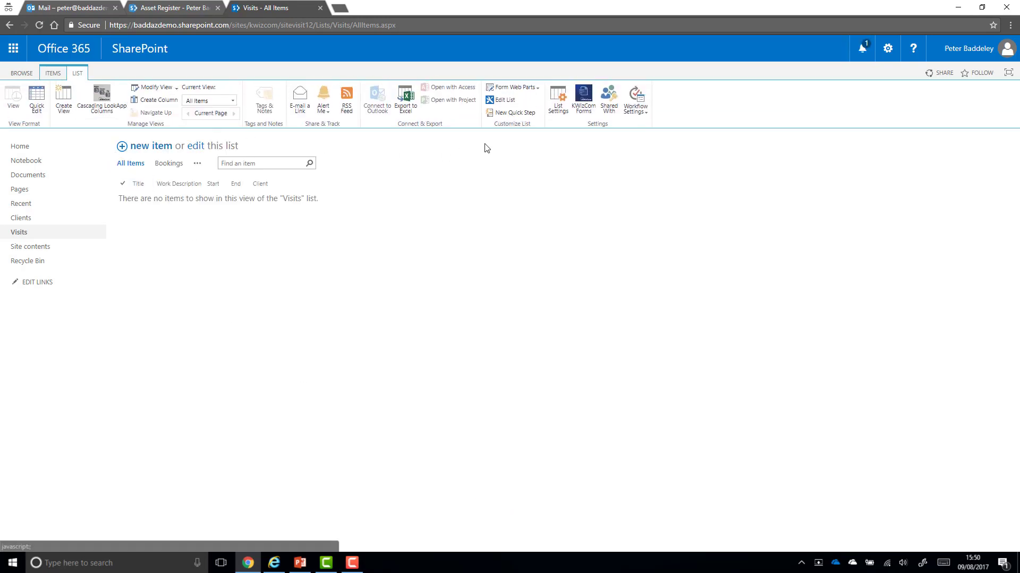
click(583, 109)
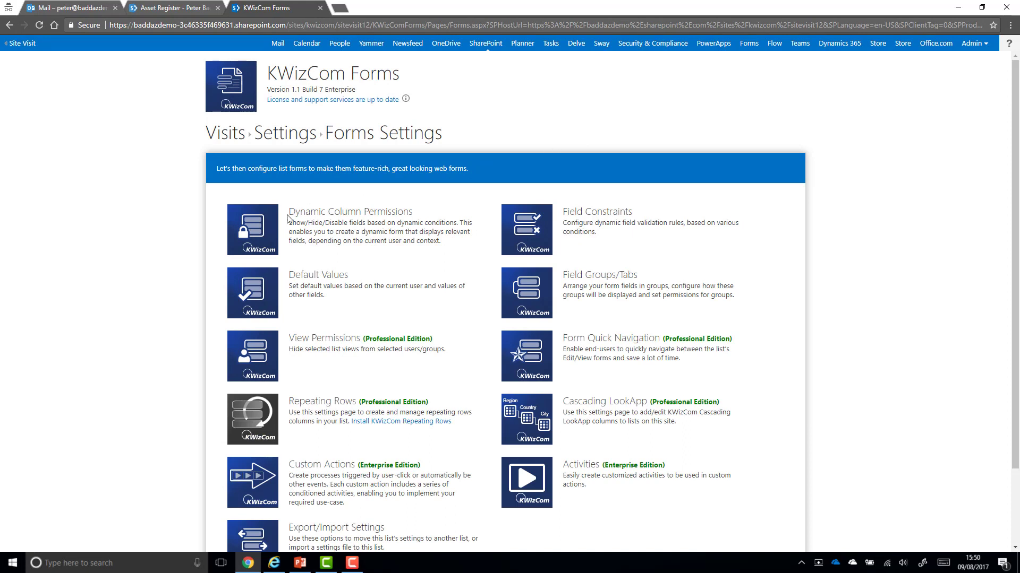
click(261, 235)
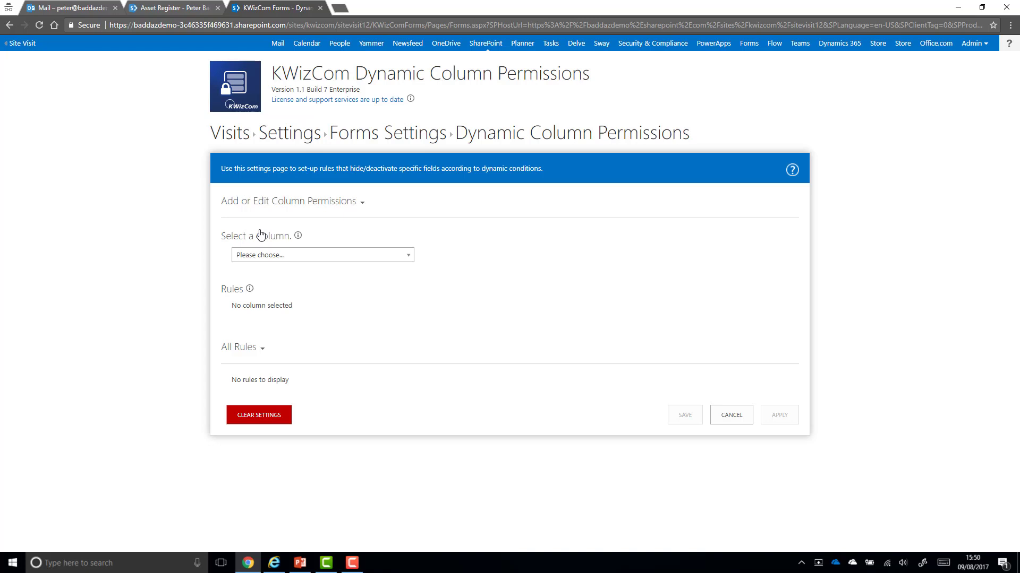
click(279, 257)
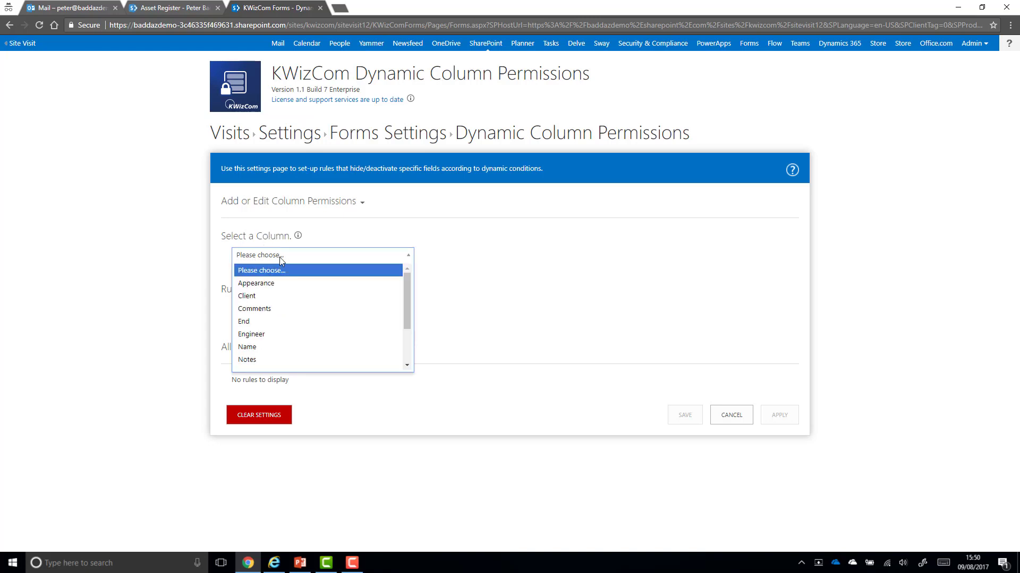
click(262, 360)
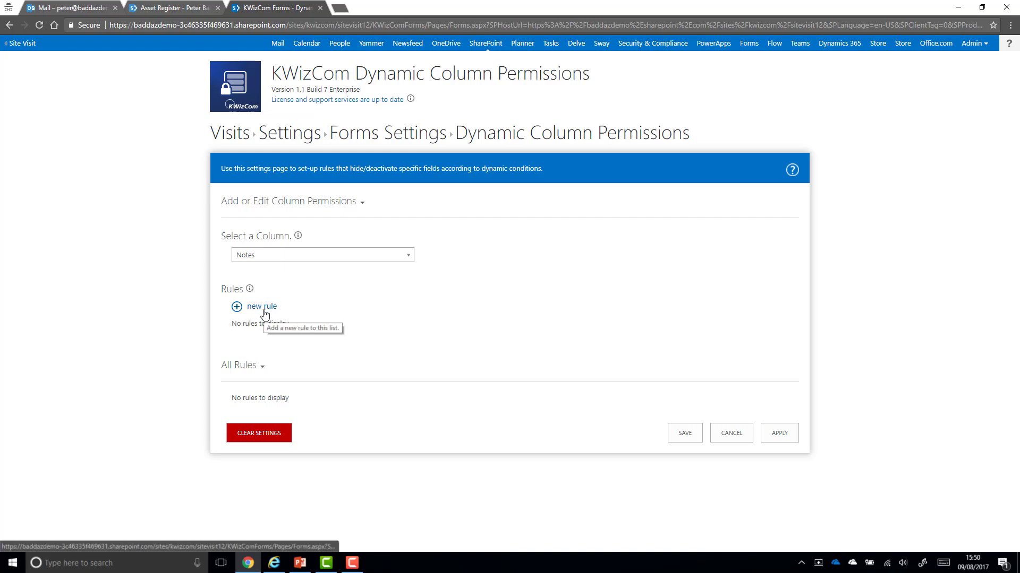
click(263, 309)
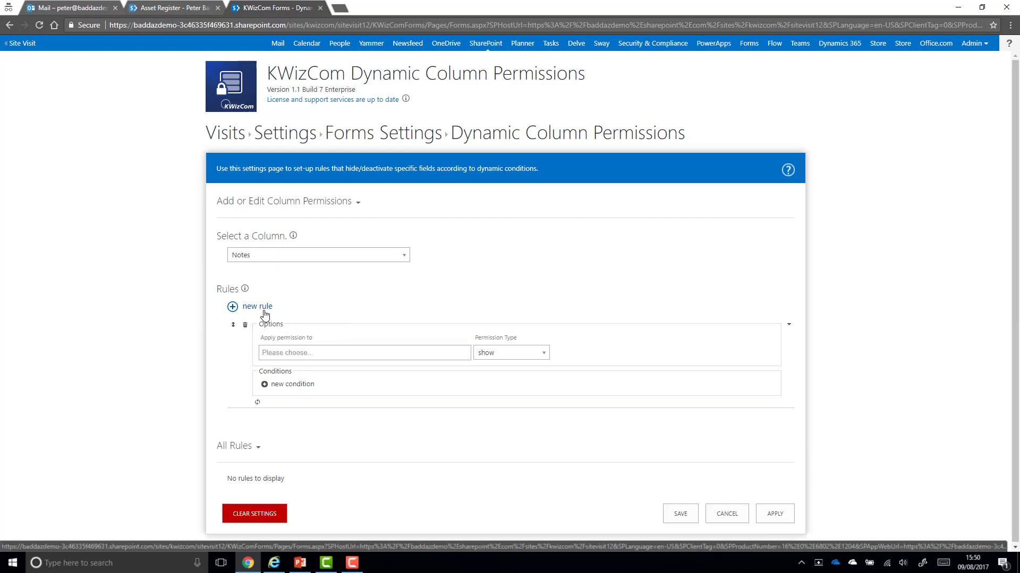
click(286, 350)
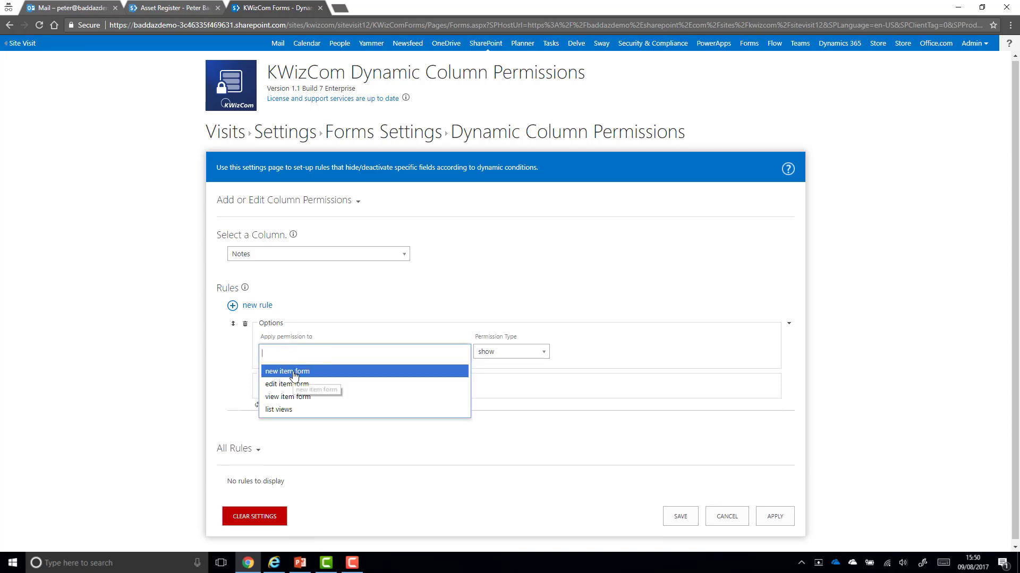
click(295, 373)
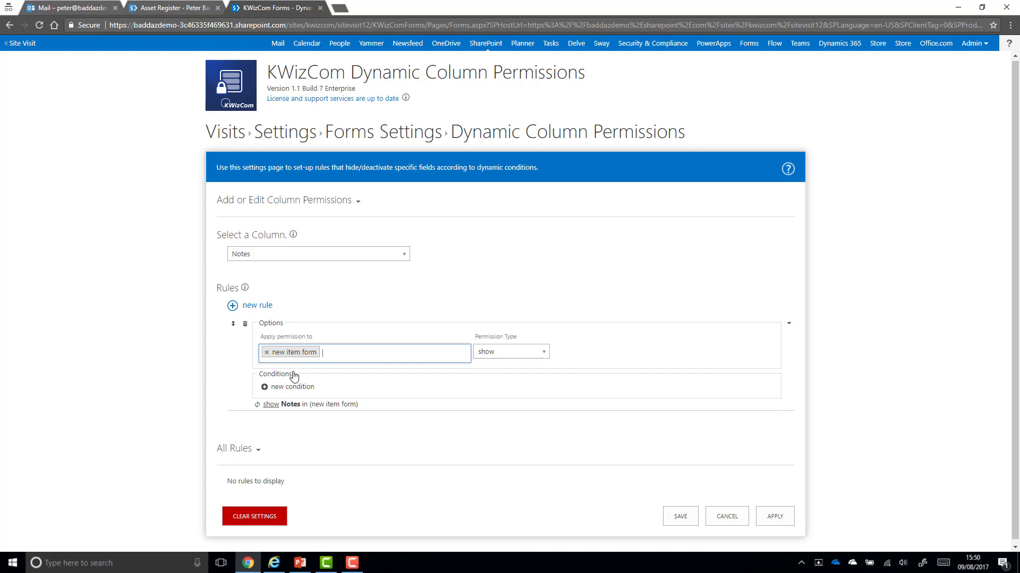
click(497, 354)
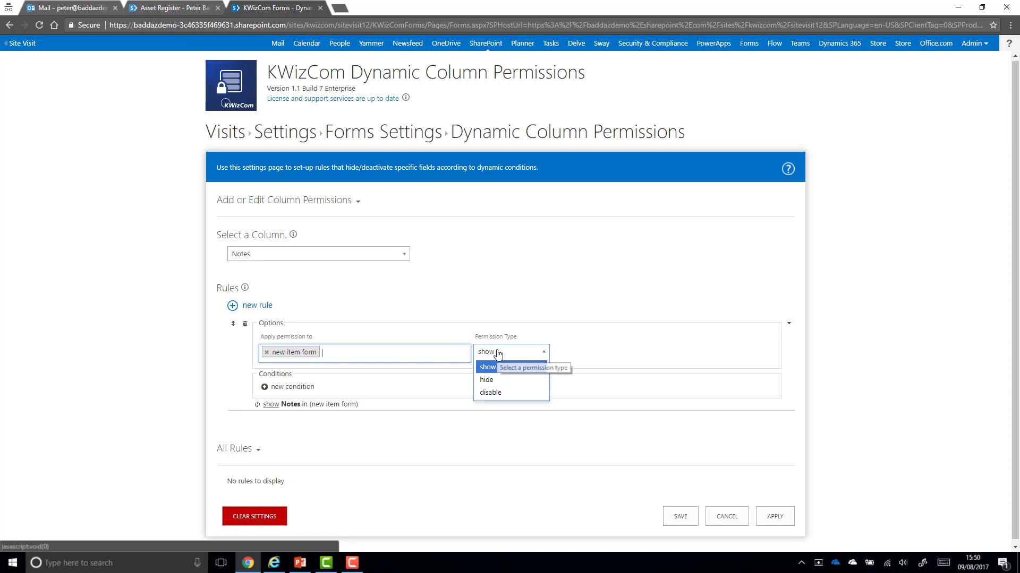
click(518, 394)
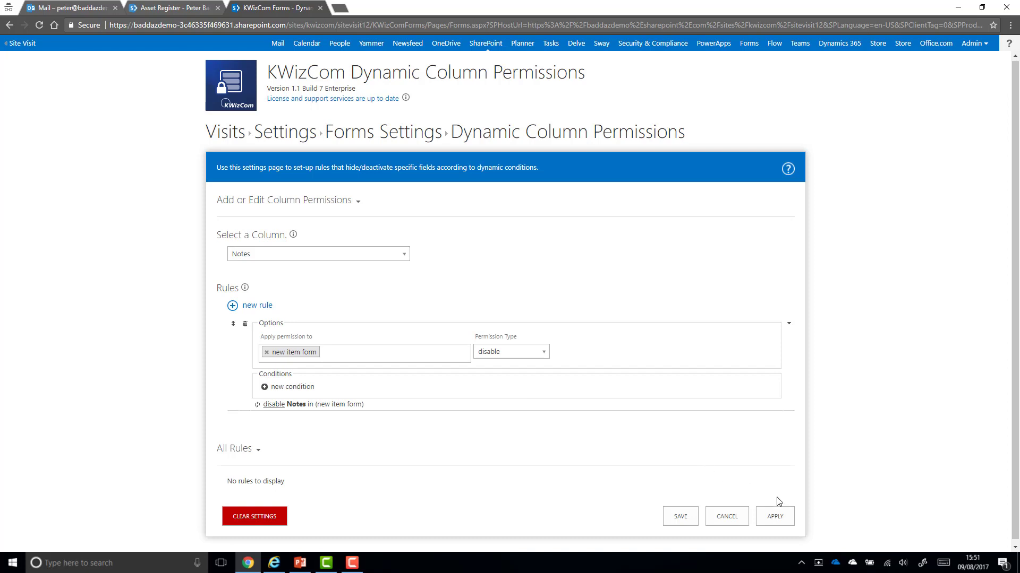
click(782, 515)
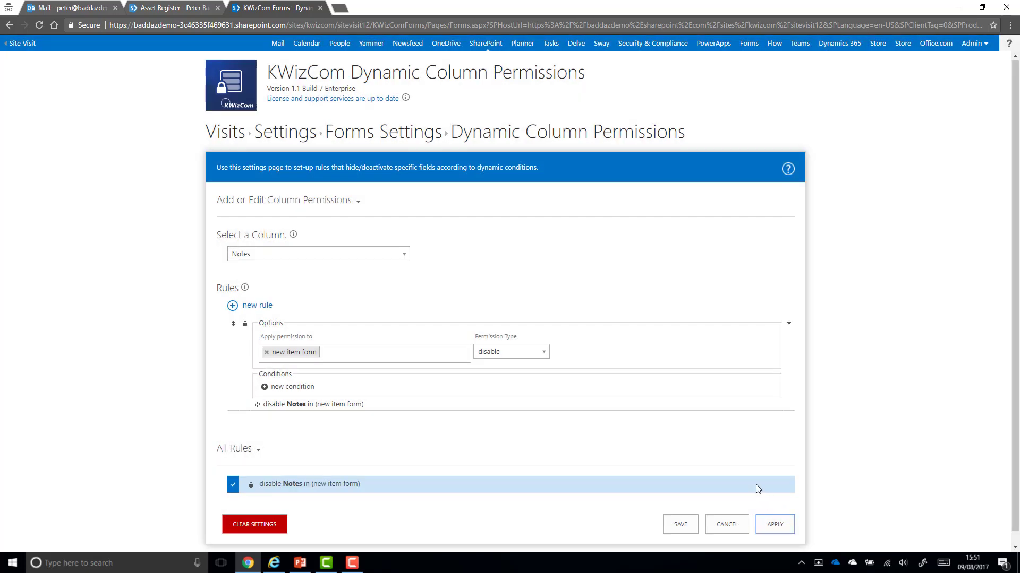
click(226, 132)
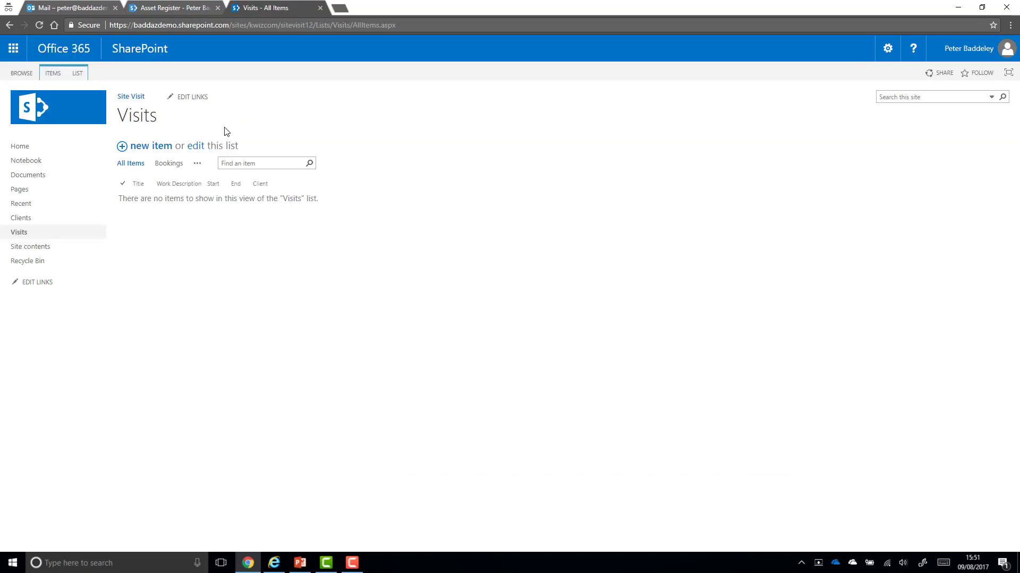
Check Notes is greyed out on a new visit, then view the empty Bookings view
click(145, 151)
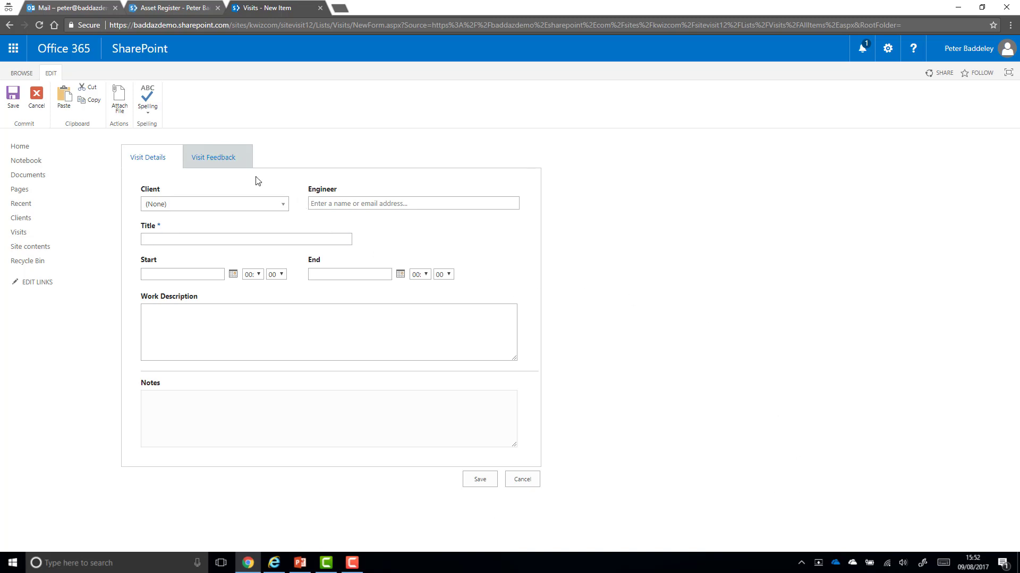
click(238, 171)
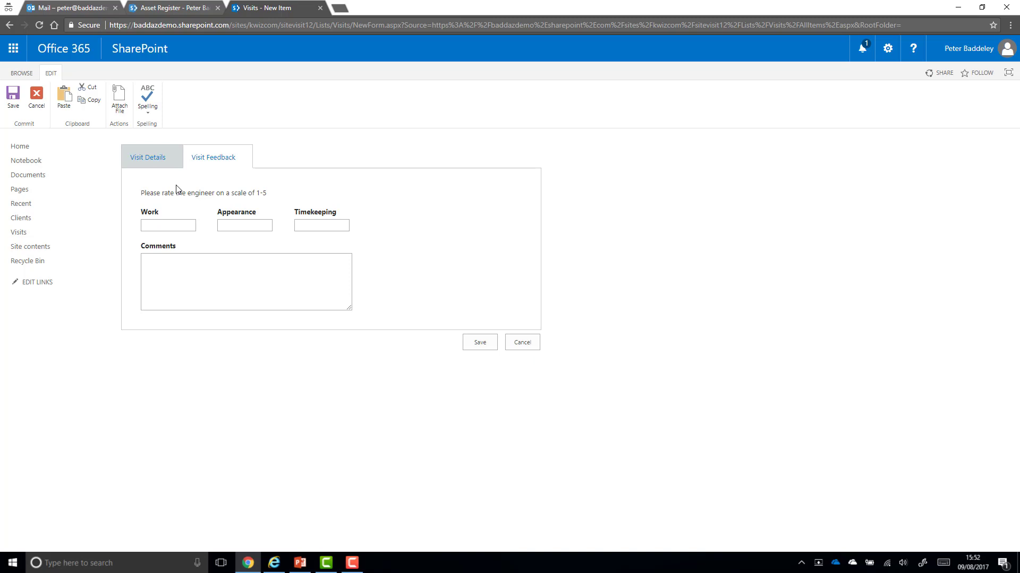
click(32, 231)
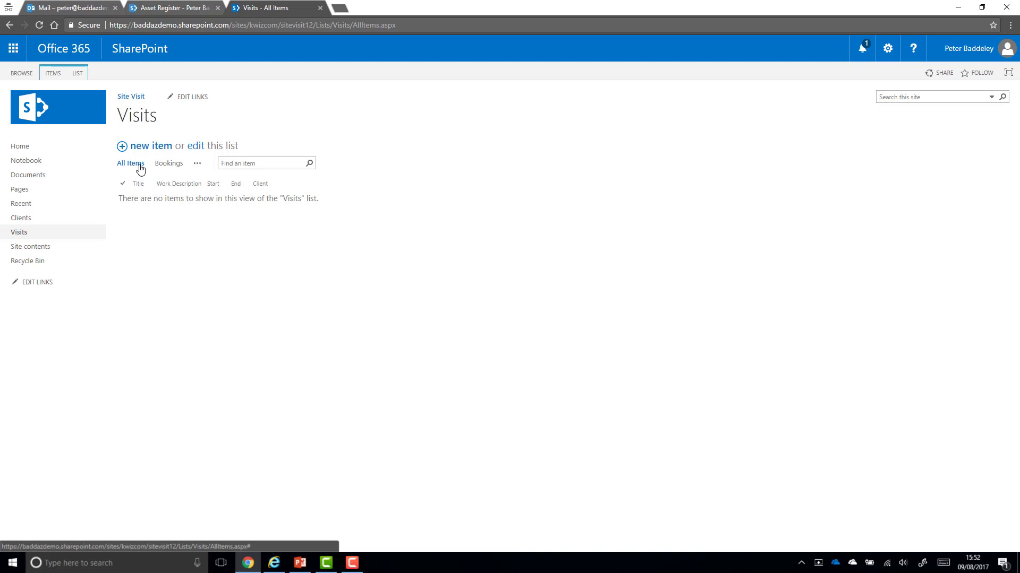
click(172, 162)
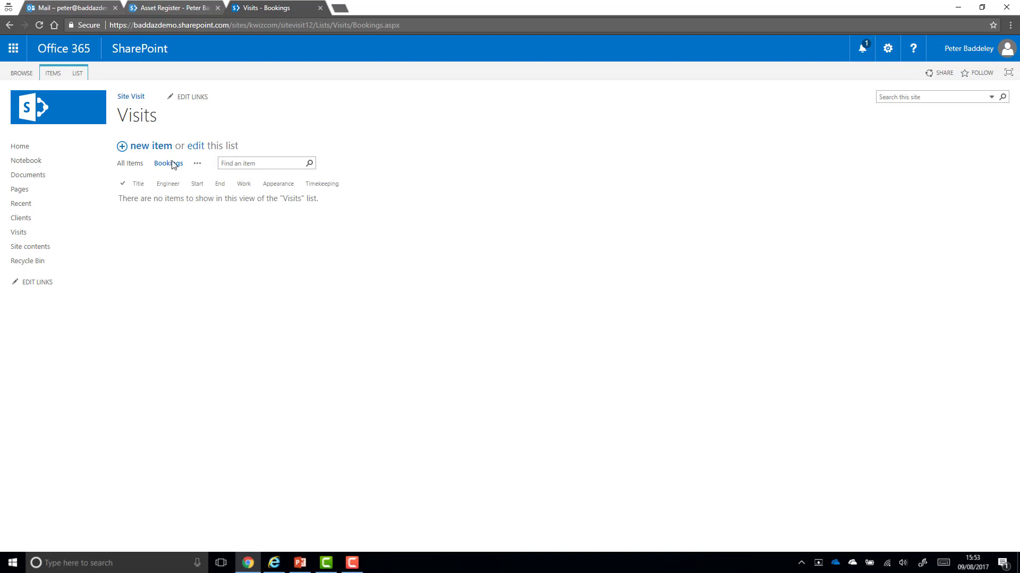
Open the KWizCom field groups settings for Visits and scroll down to the Visit Feedback group
click(77, 73)
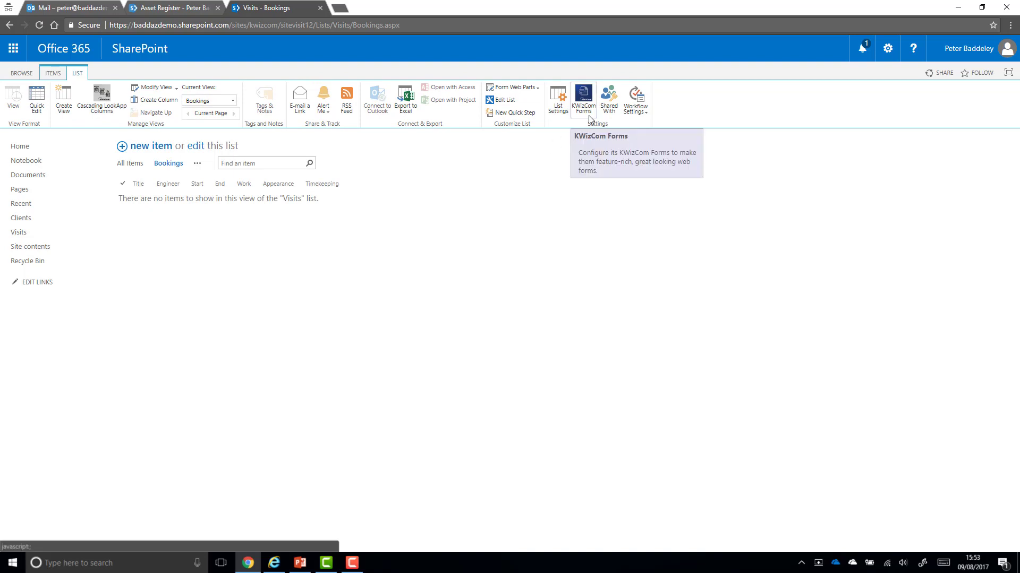
click(588, 117)
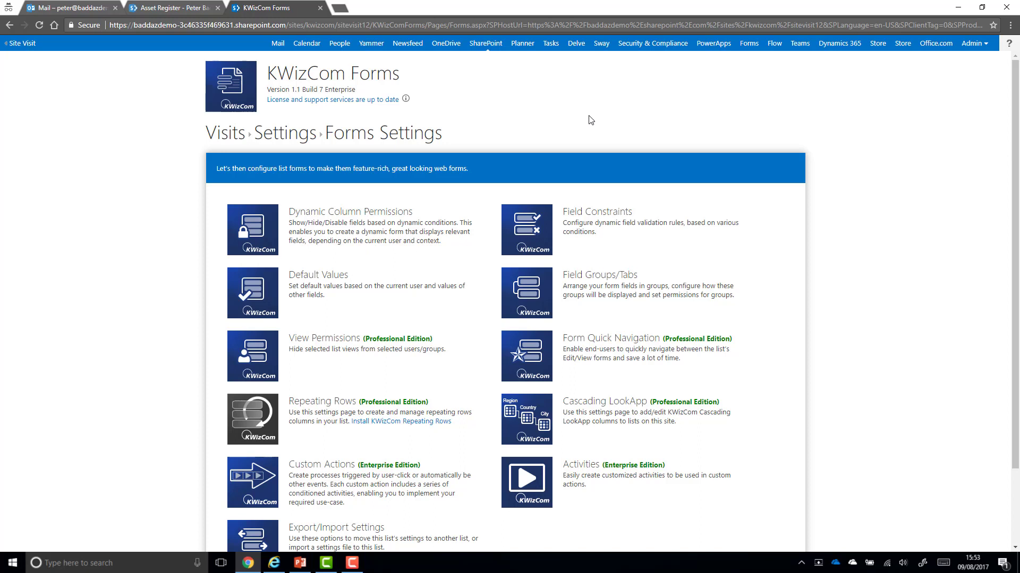
click(541, 291)
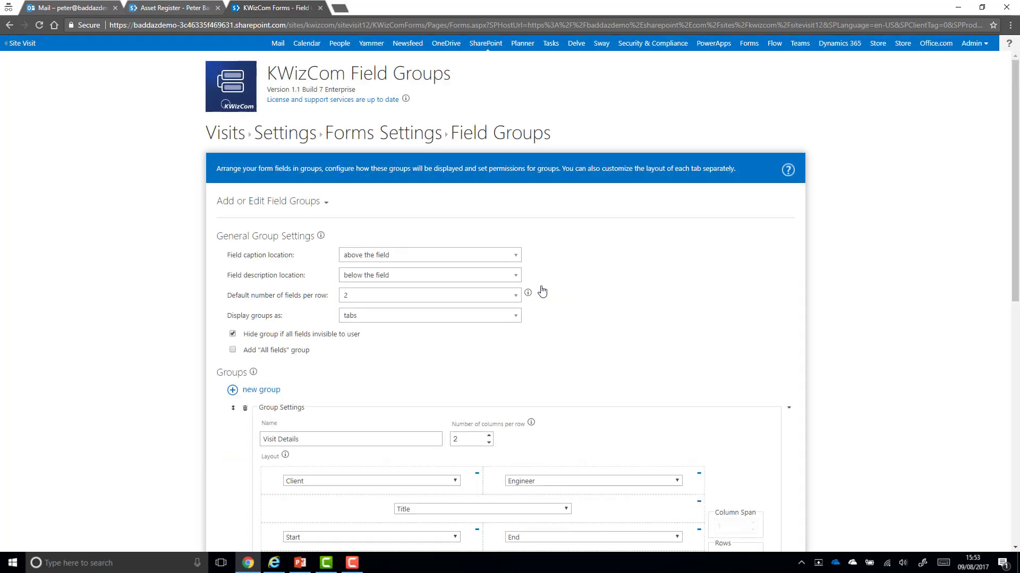
scroll(125, 292, down, 3)
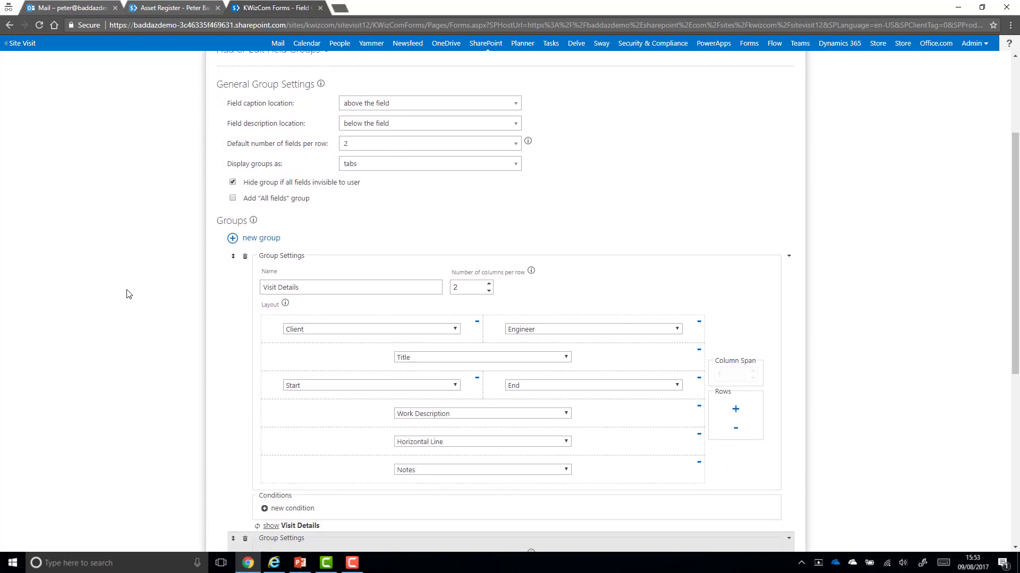
scroll(104, 289, down, 1)
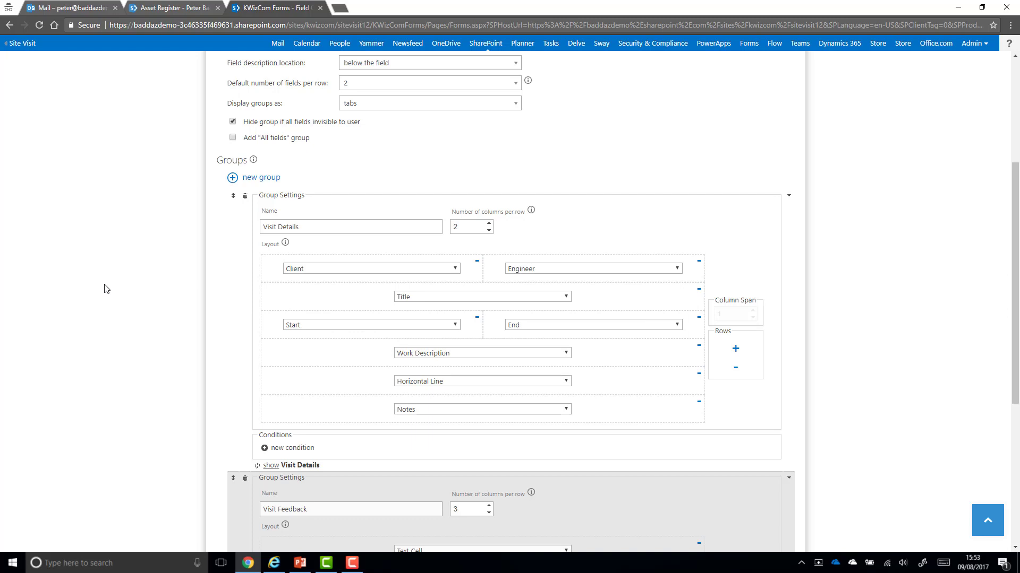
scroll(142, 286, down, 3)
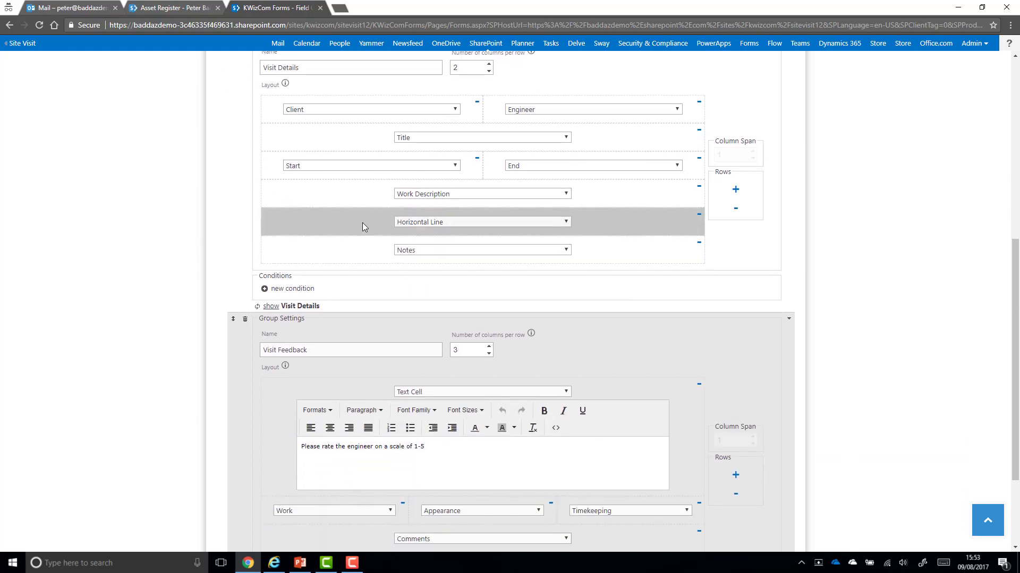
scroll(142, 239, down, 3)
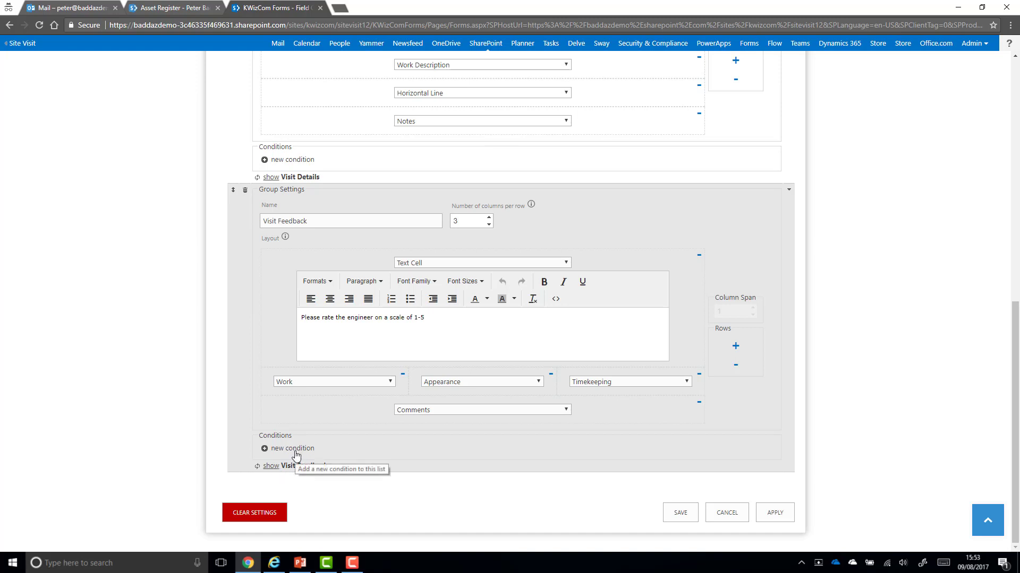
Add a Visit Feedback condition 'Current user in Site Visit Admin' and apply it
click(295, 450)
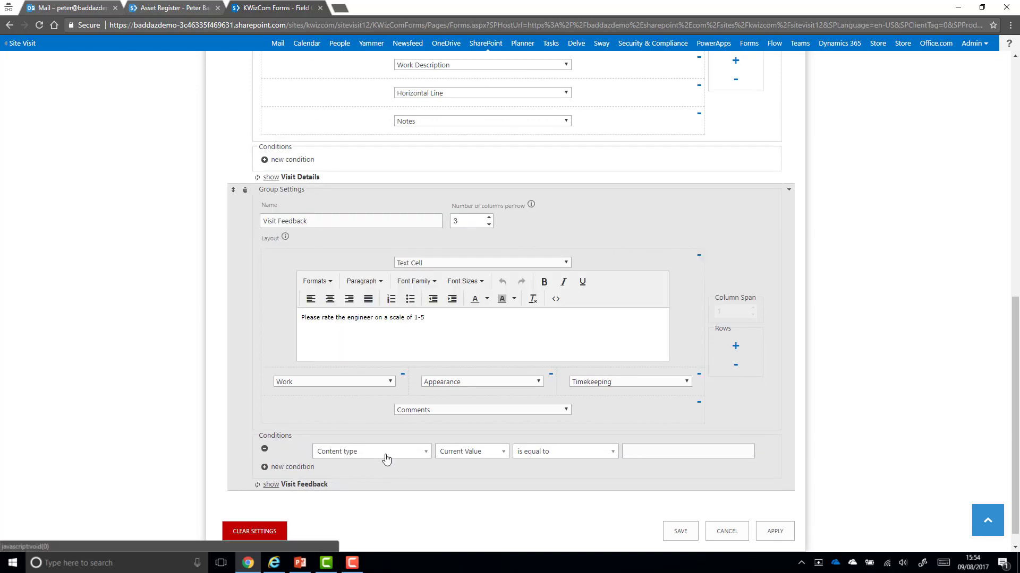
click(385, 454)
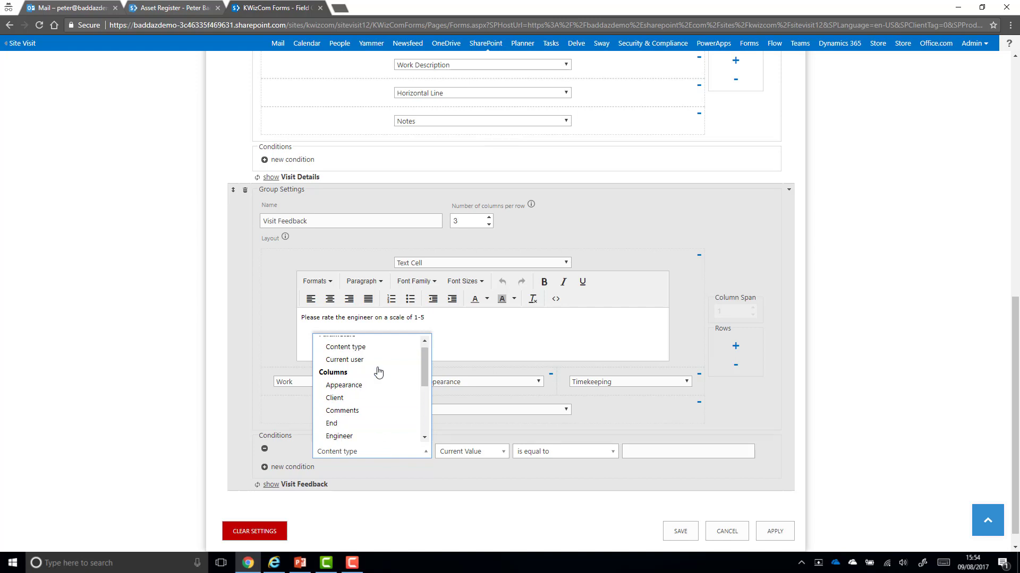
click(377, 360)
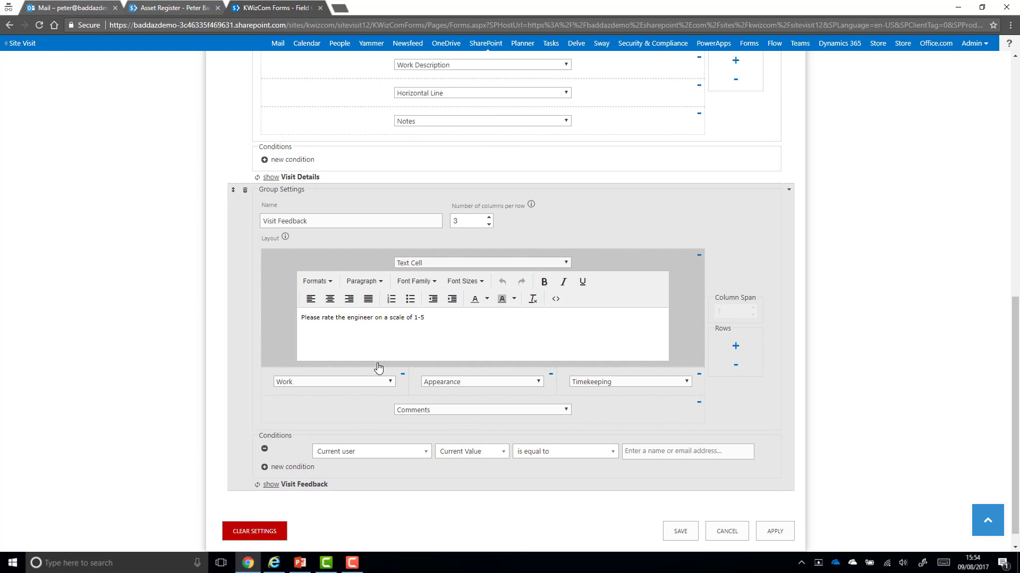
click(603, 453)
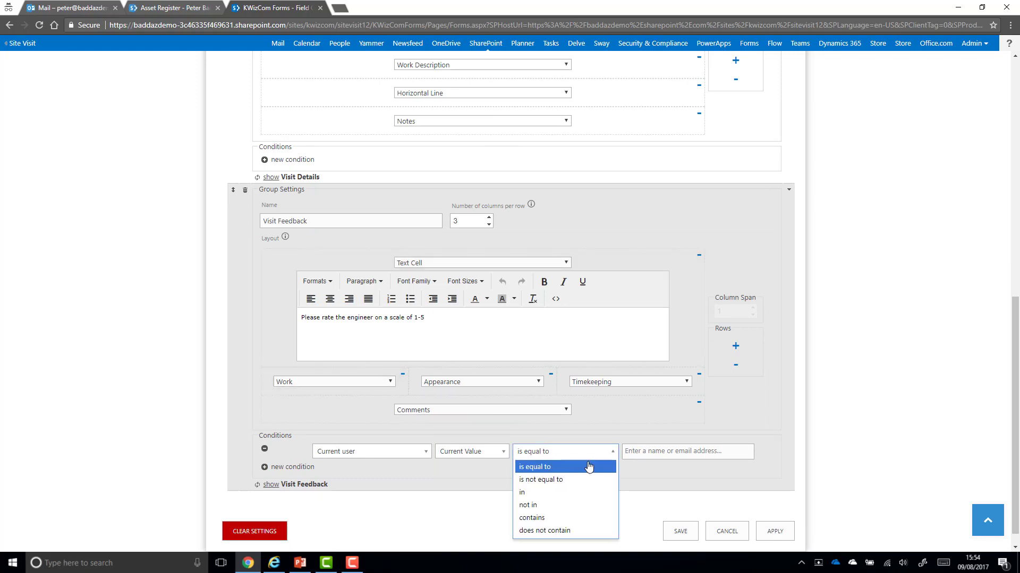
click(544, 494)
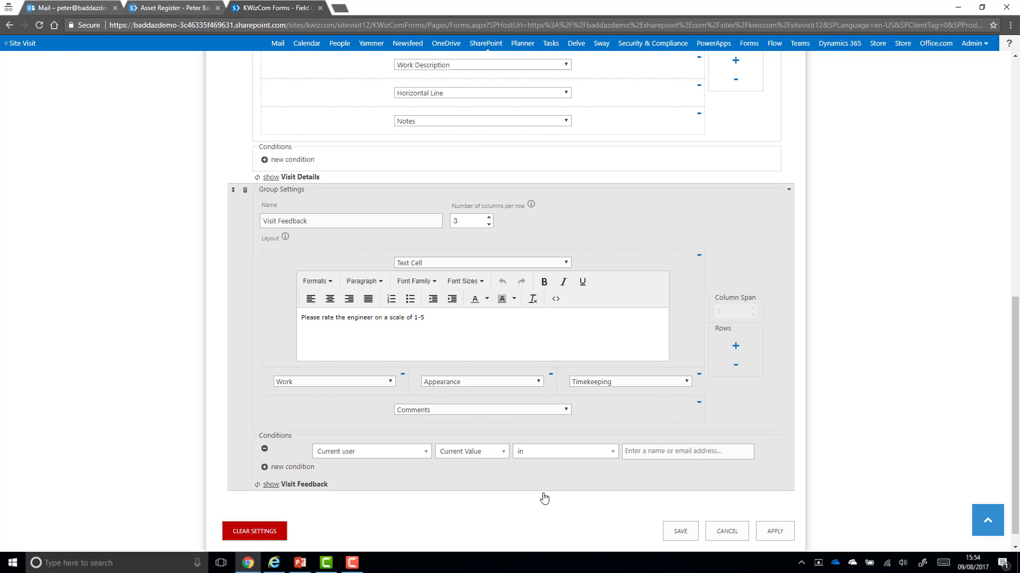
click(636, 453)
click(636, 452)
click(656, 480)
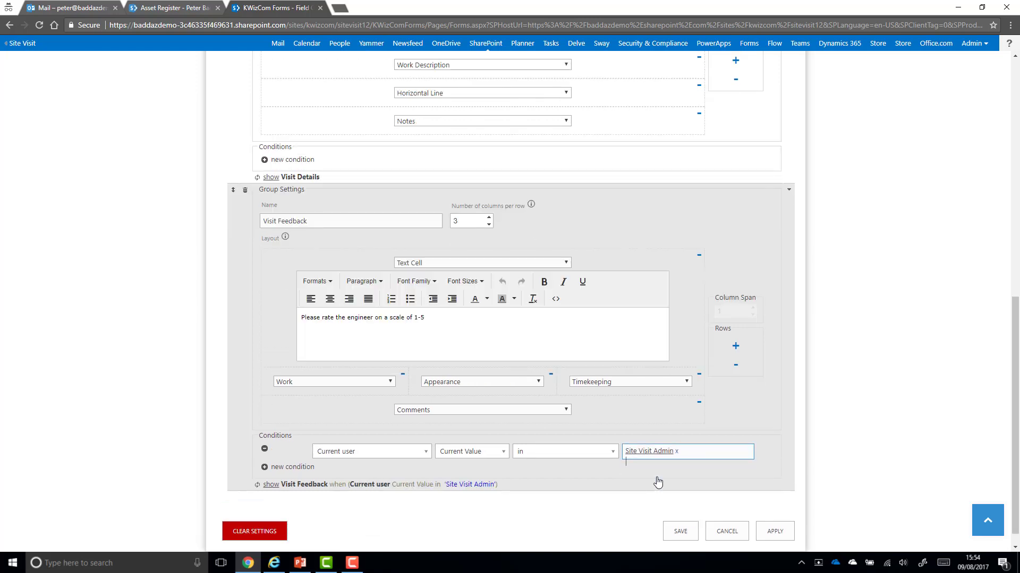
click(778, 534)
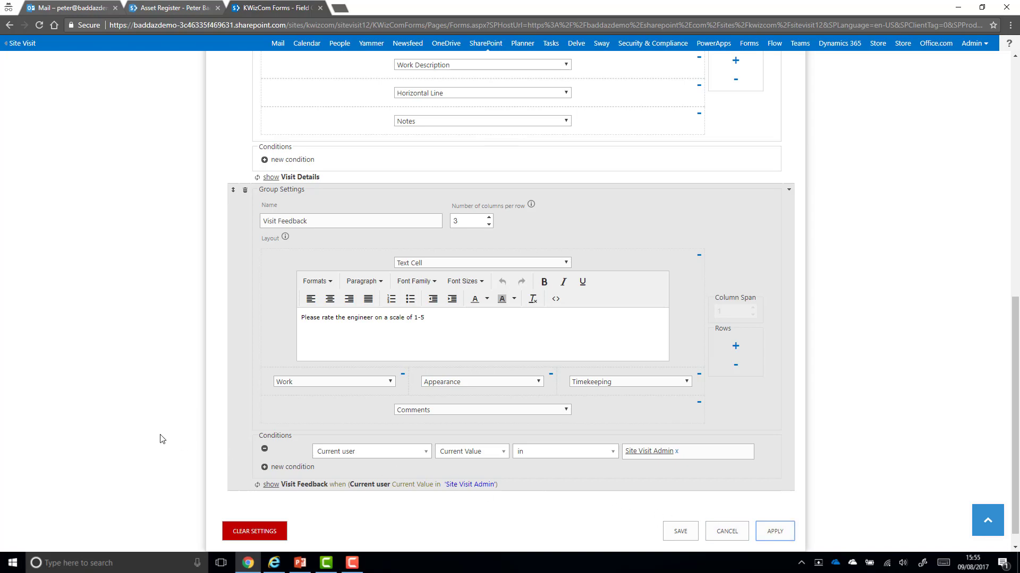
Scroll up and return to the Forms Settings page through its breadcrumb
scroll(162, 439, up, 1)
scroll(162, 439, up, 8)
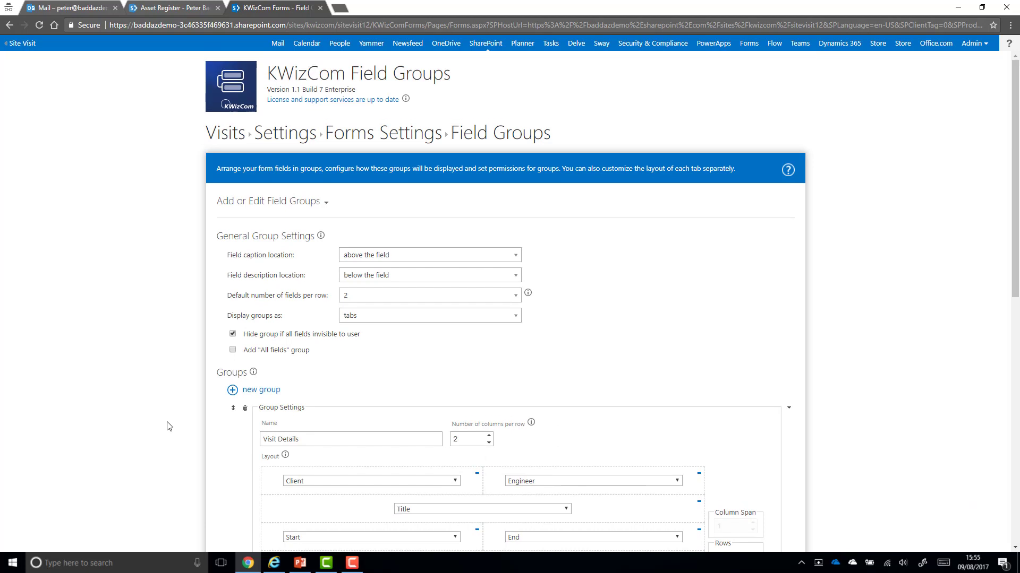
click(394, 141)
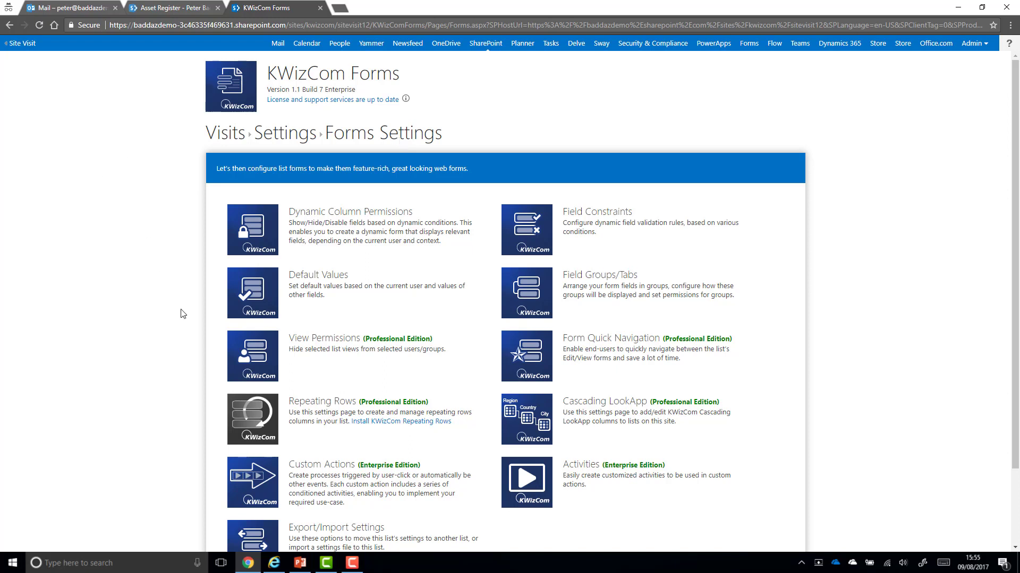
Open the View Permissions tile on the Visits Forms Settings page
click(253, 348)
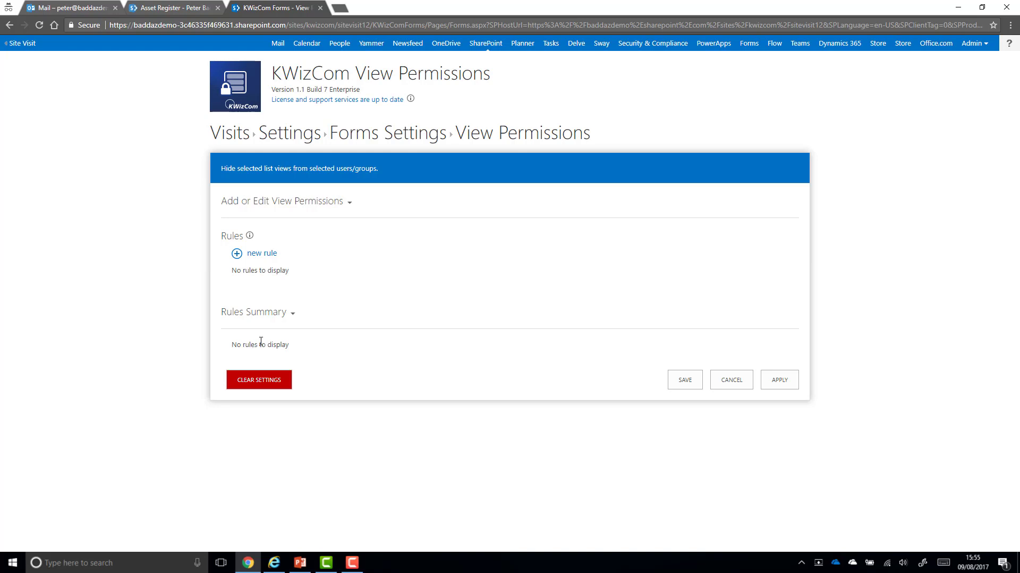
Create a new view permission rule that hides the Bookings view
click(261, 259)
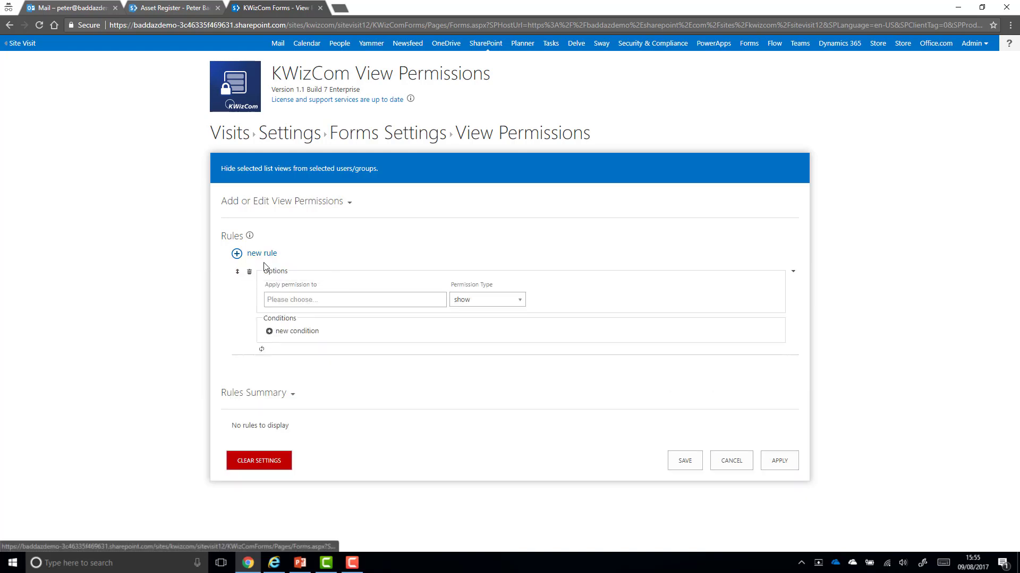
click(304, 303)
click(304, 303)
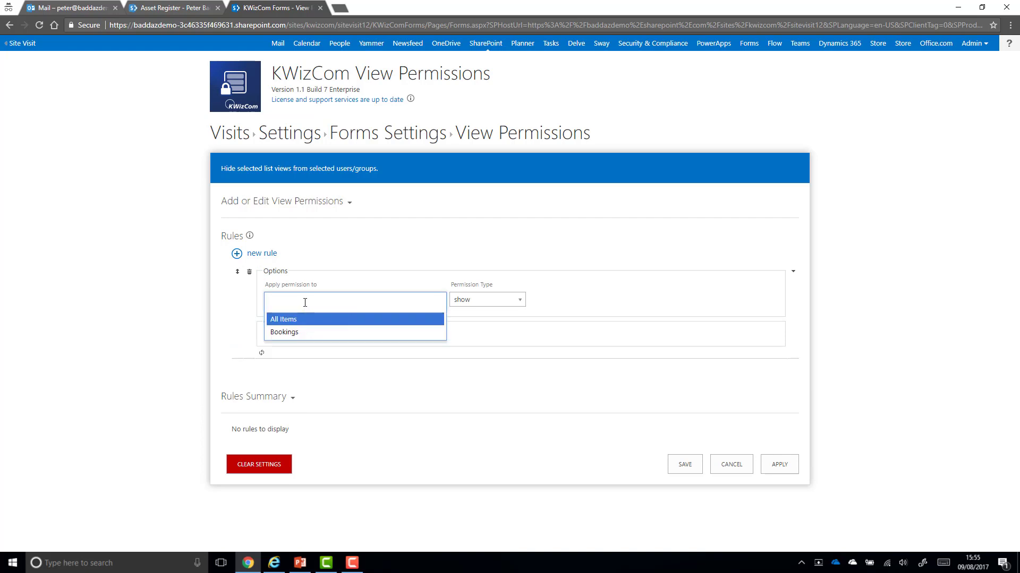
click(301, 332)
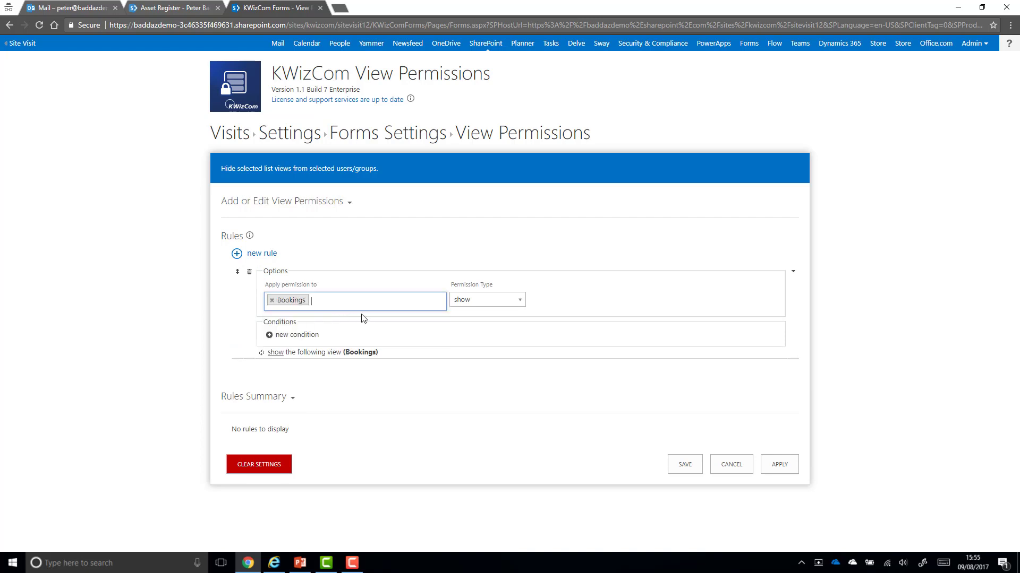
click(483, 304)
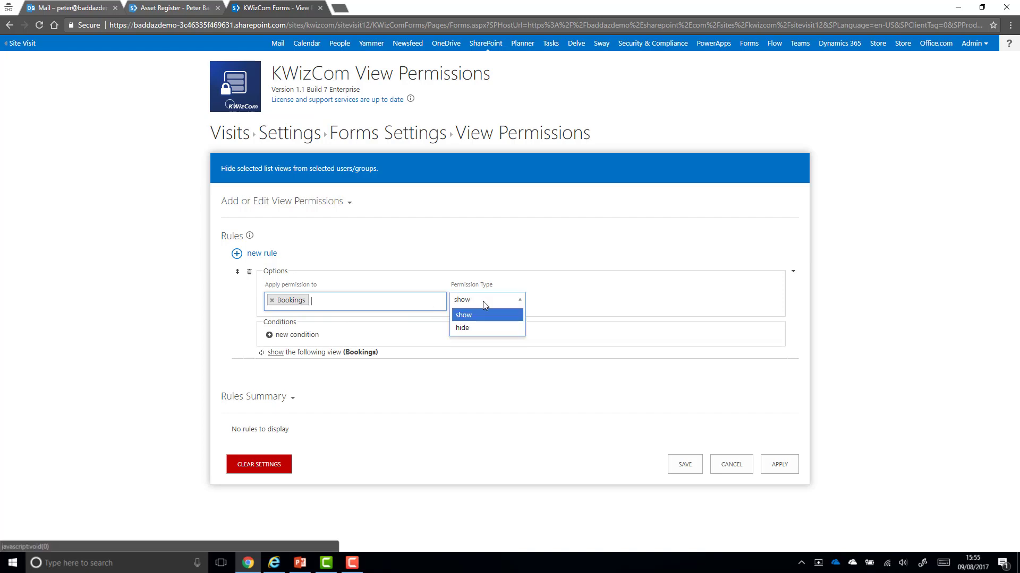
click(478, 329)
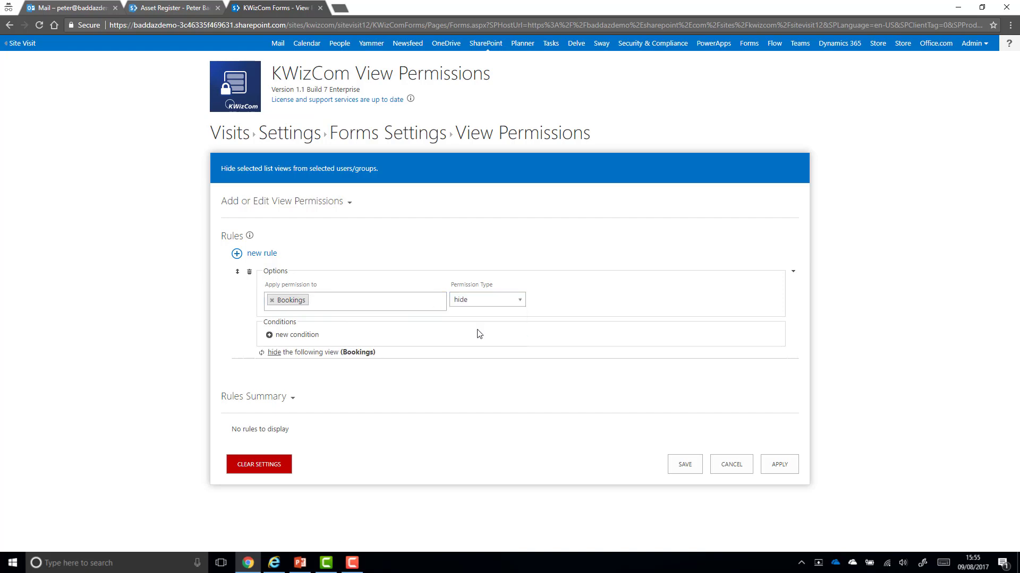
Limit the rule to users not in 'site visit admins', apply it, and return to Visits
click(308, 335)
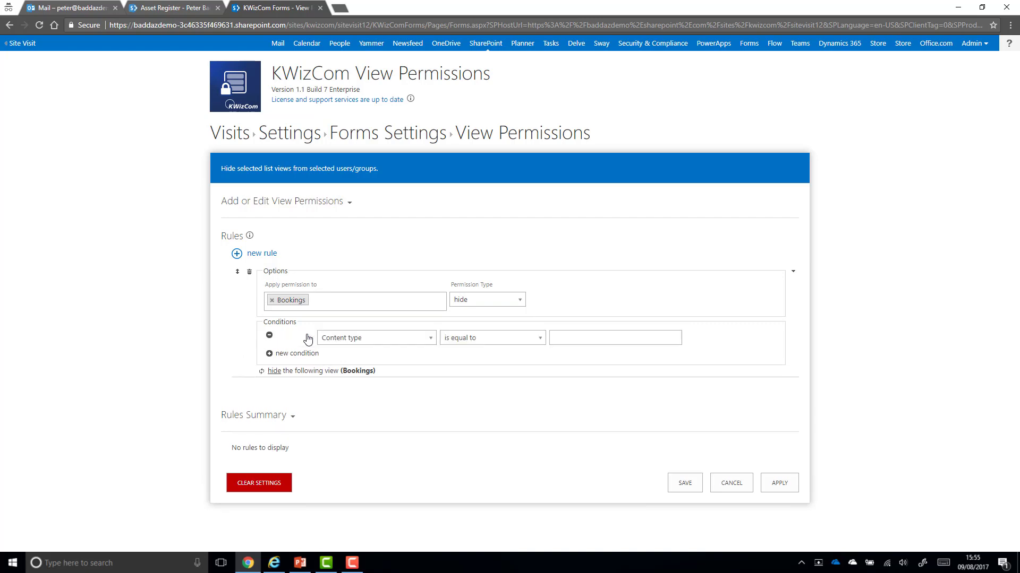
click(373, 338)
click(372, 366)
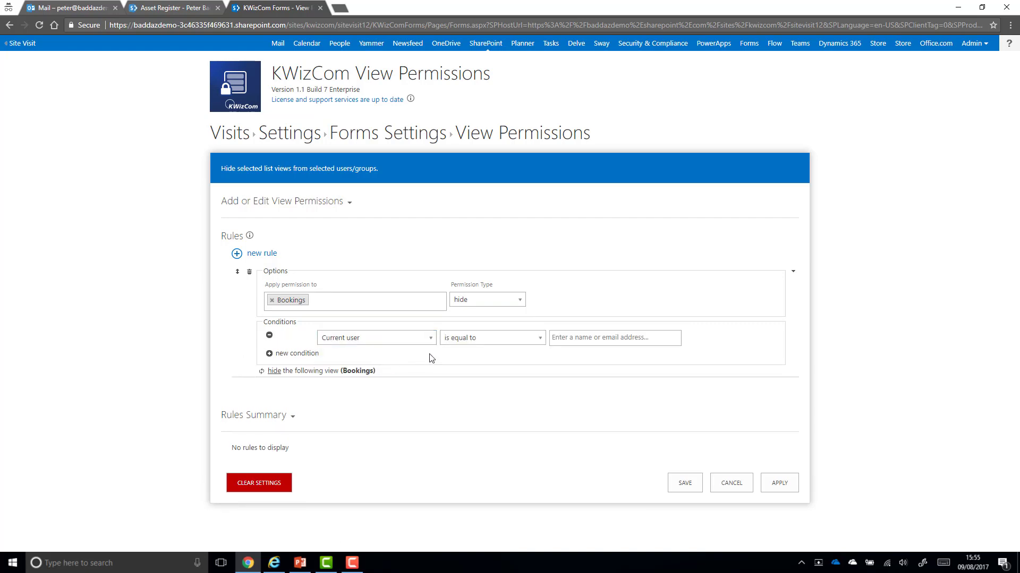
click(467, 340)
click(467, 388)
click(572, 338)
text(site visit admins)
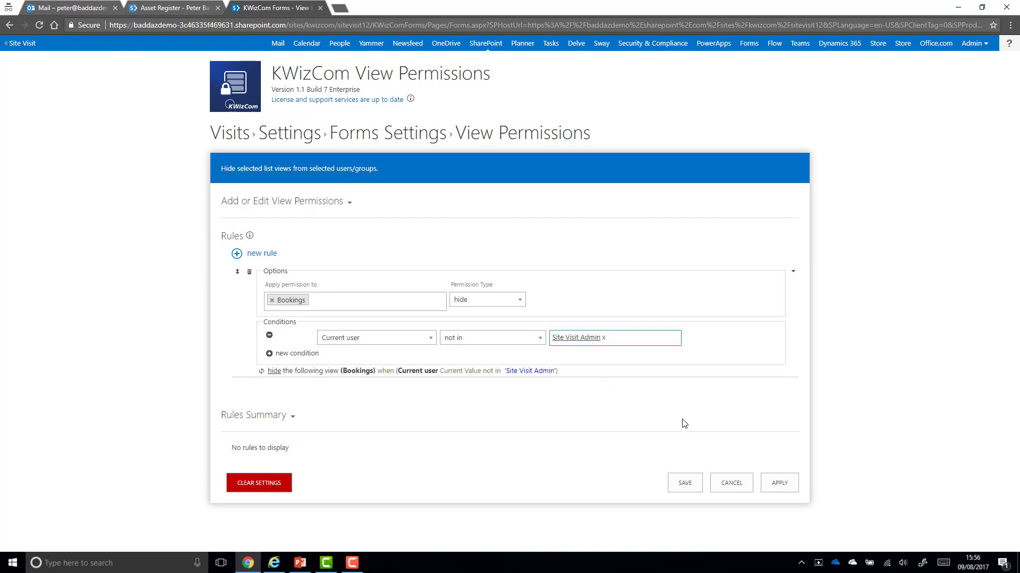
click(789, 482)
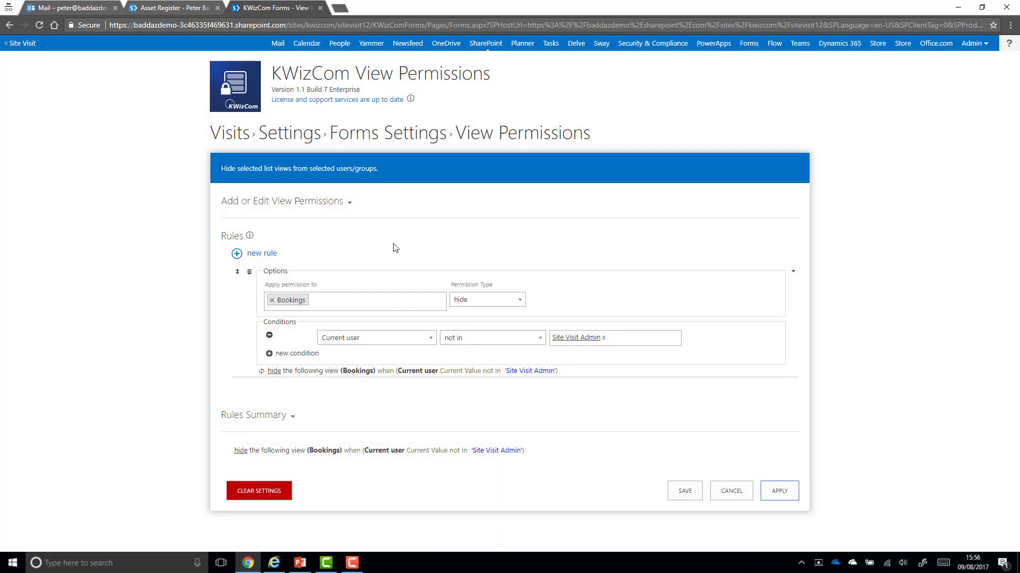
click(248, 133)
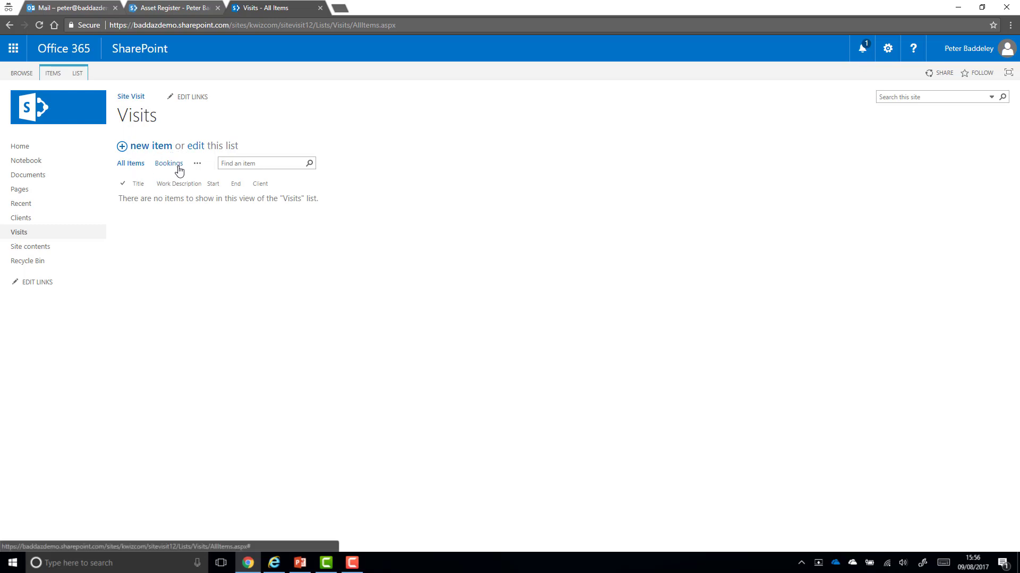
Open a new Visits item form showing both tabs, then switch to the InPrivate window
click(145, 148)
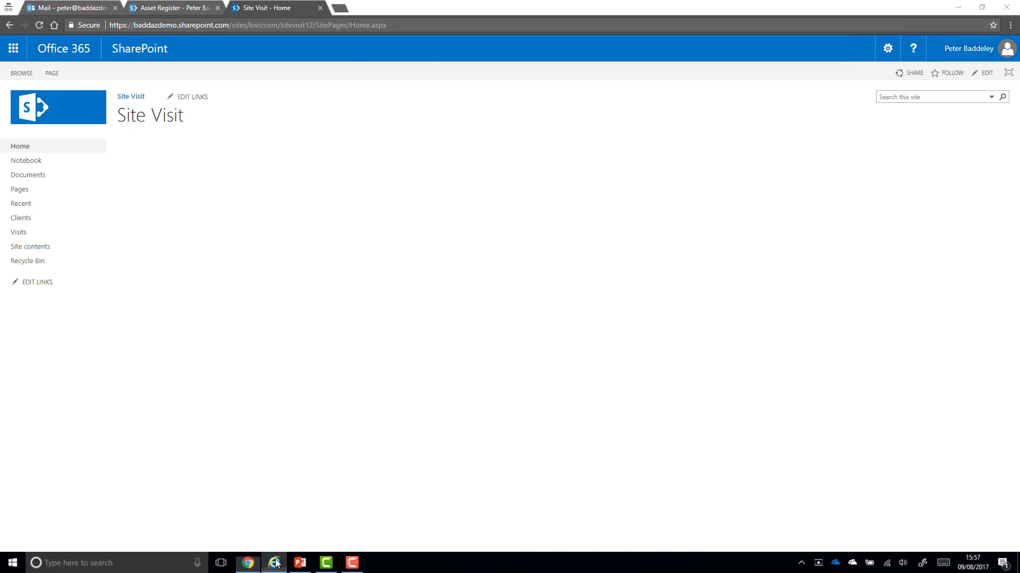
click(274, 563)
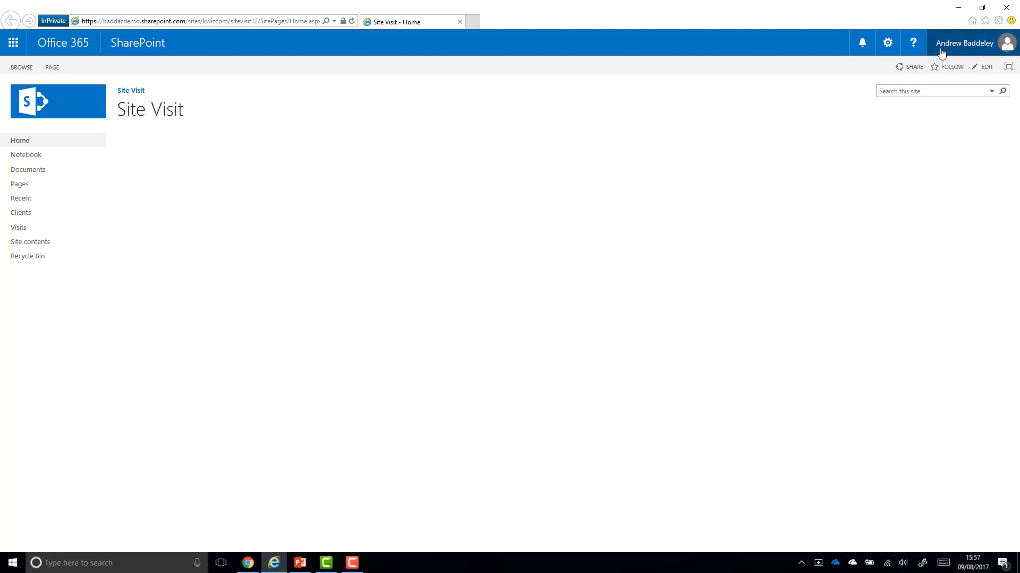
As the non-admin user, check Visits lacks Bookings and the Feedback tab, then return to Chrome
click(352, 22)
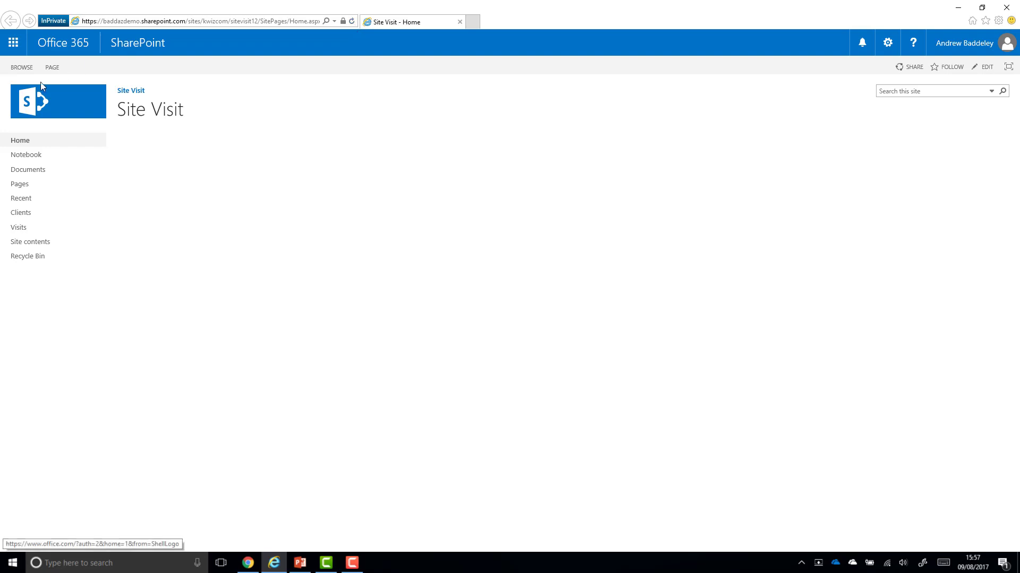
click(73, 214)
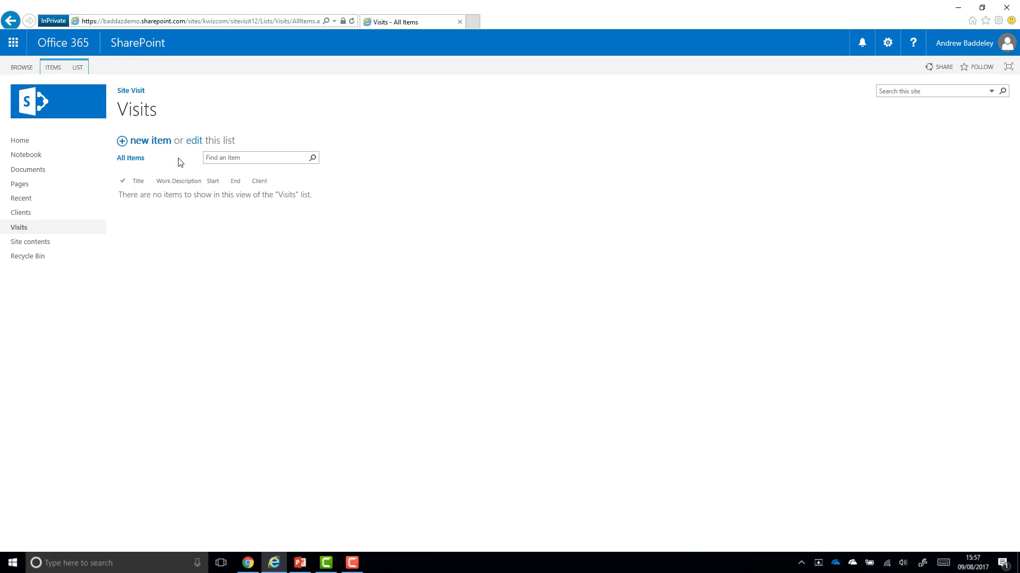
click(158, 145)
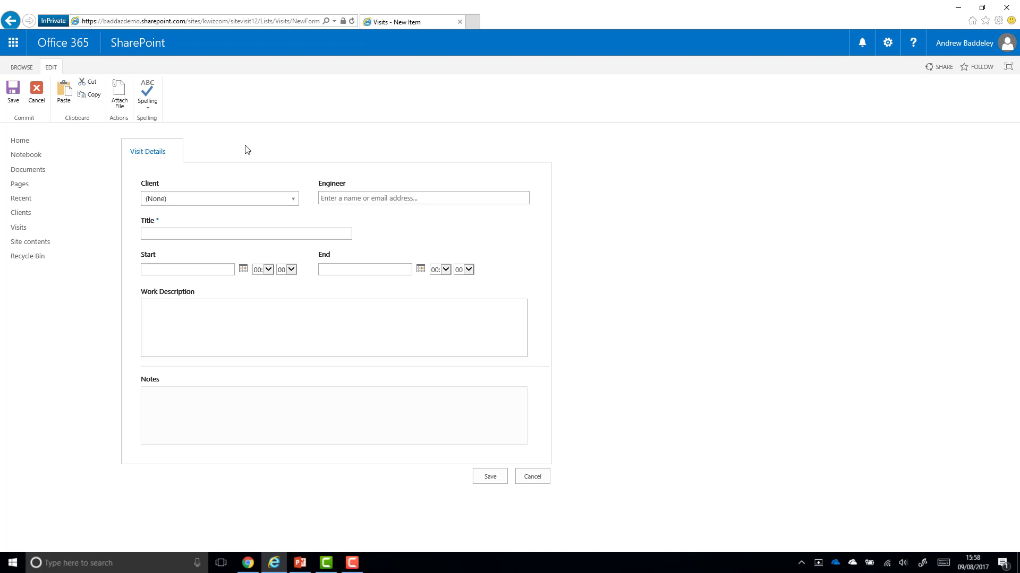
click(53, 141)
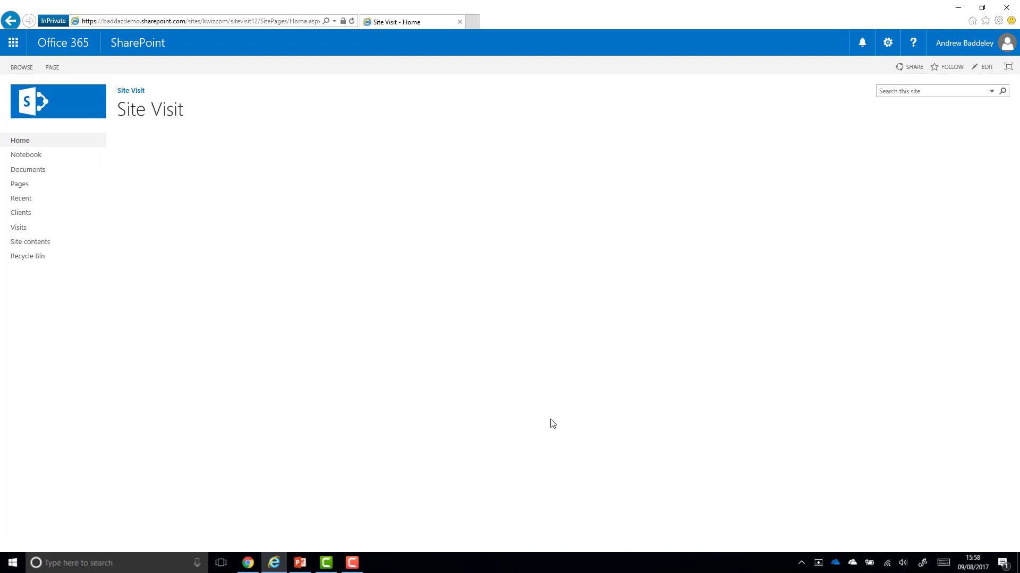
click(253, 567)
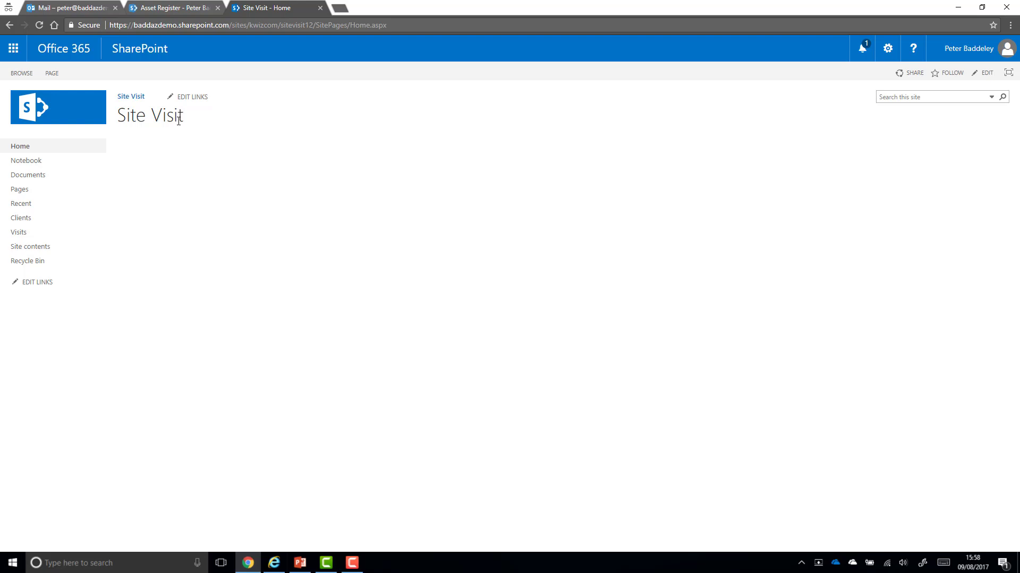
Open the Visits list's KWizCom Forms settings and go to its Custom Actions page
click(41, 234)
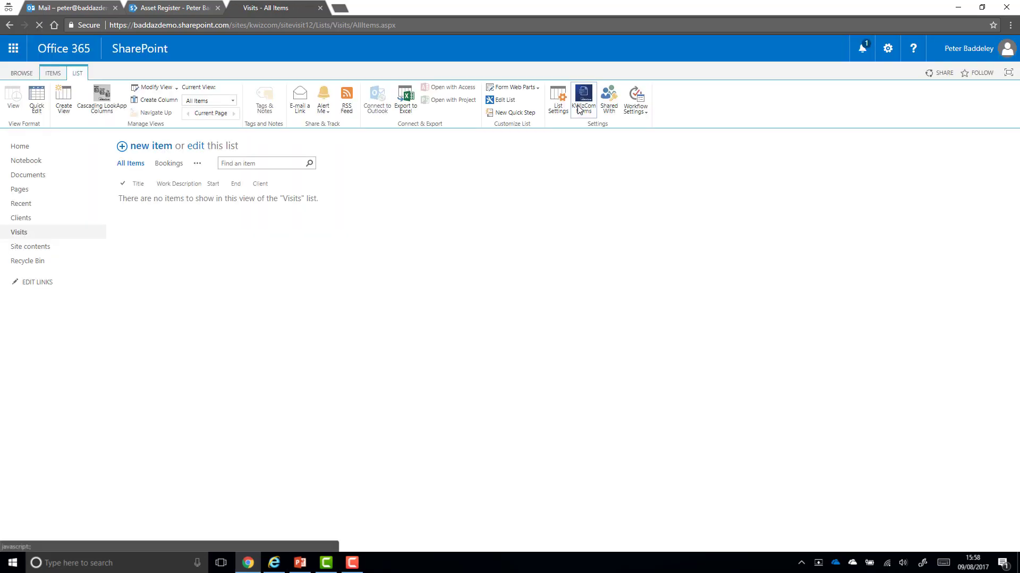
click(580, 101)
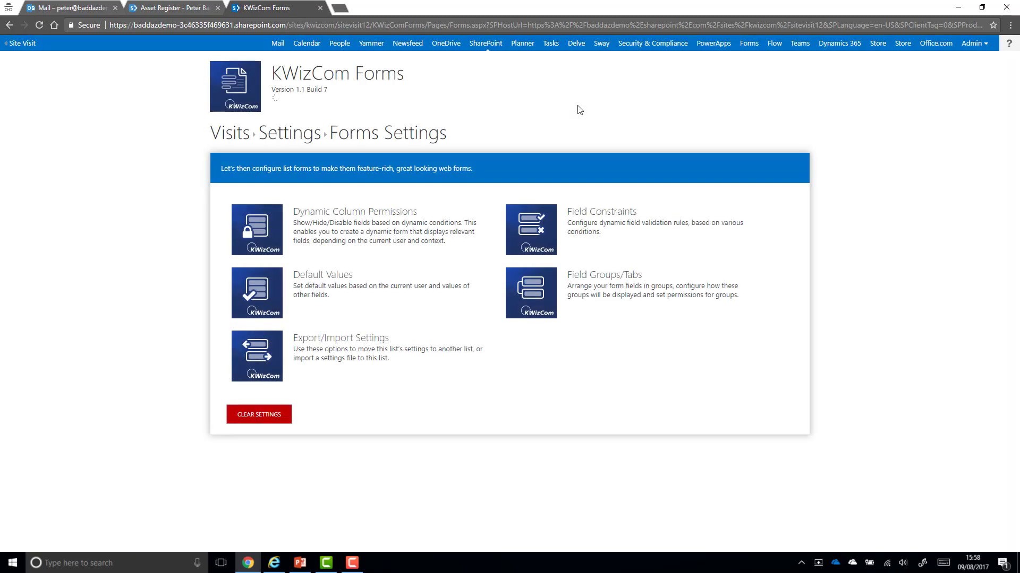
scroll(579, 110, down, 2)
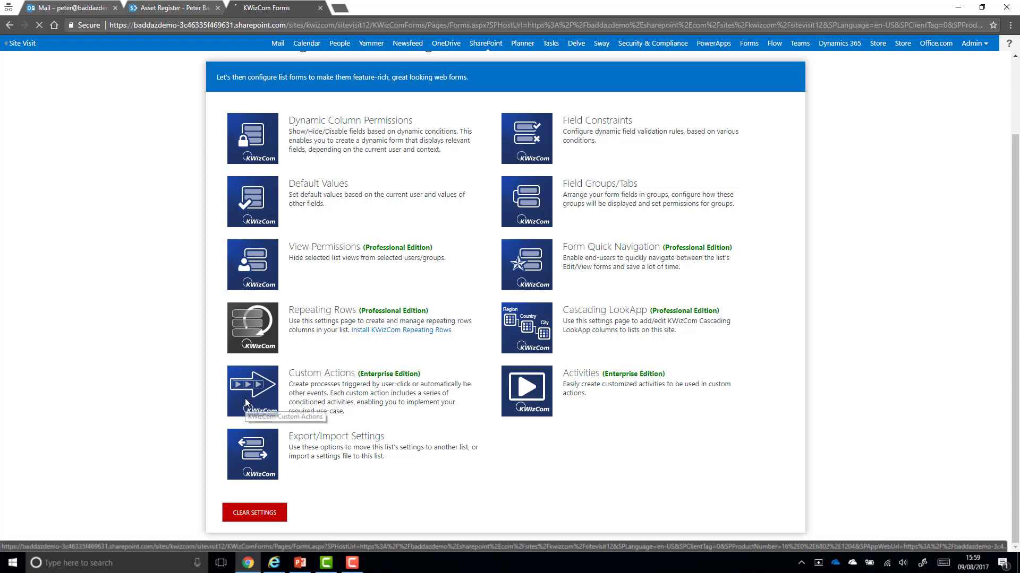
click(245, 402)
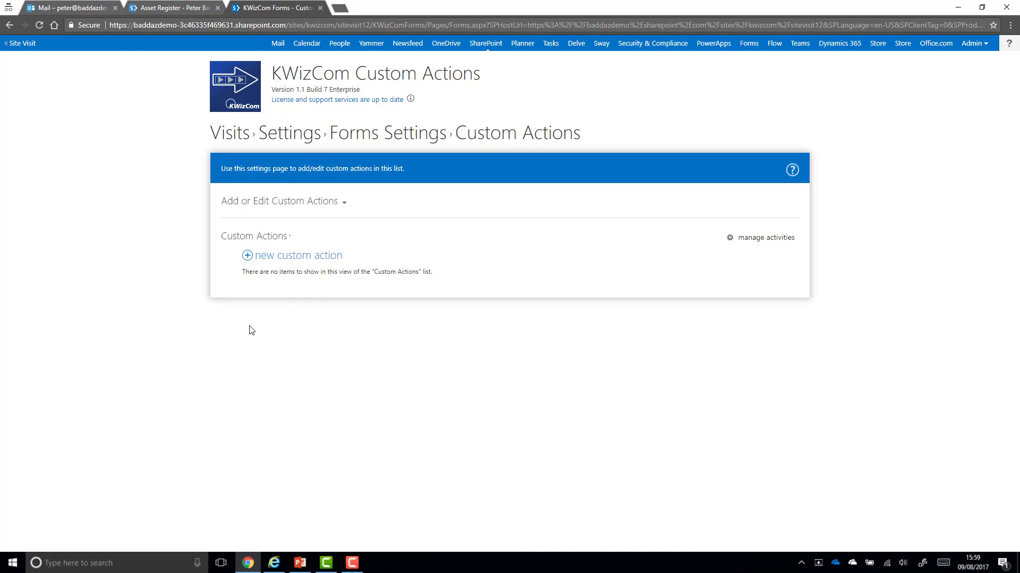
Create Automatic Action 'Email Feedback to Admin', with the same description, triggered on Item Updated
click(286, 261)
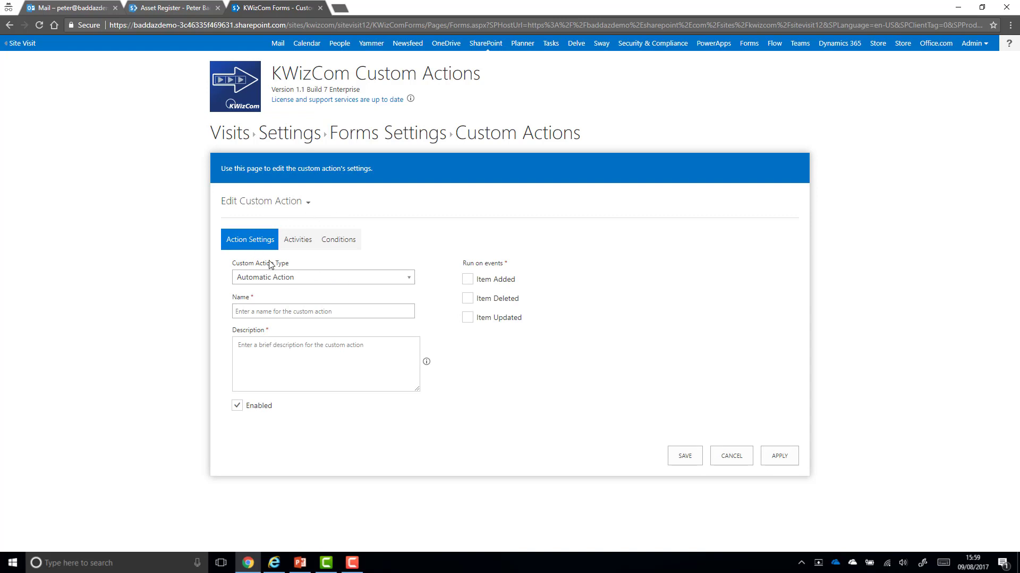
click(293, 279)
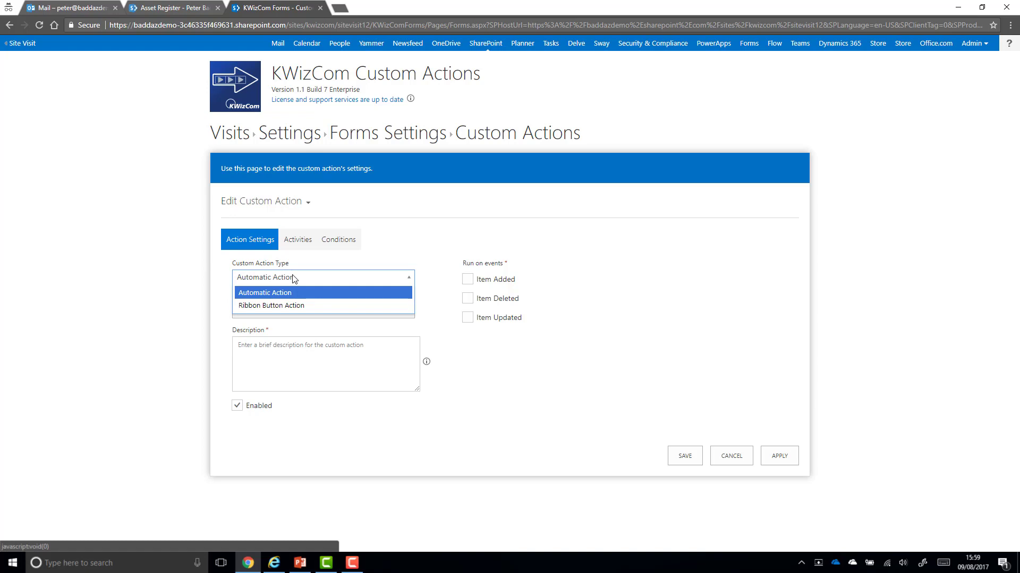
click(196, 303)
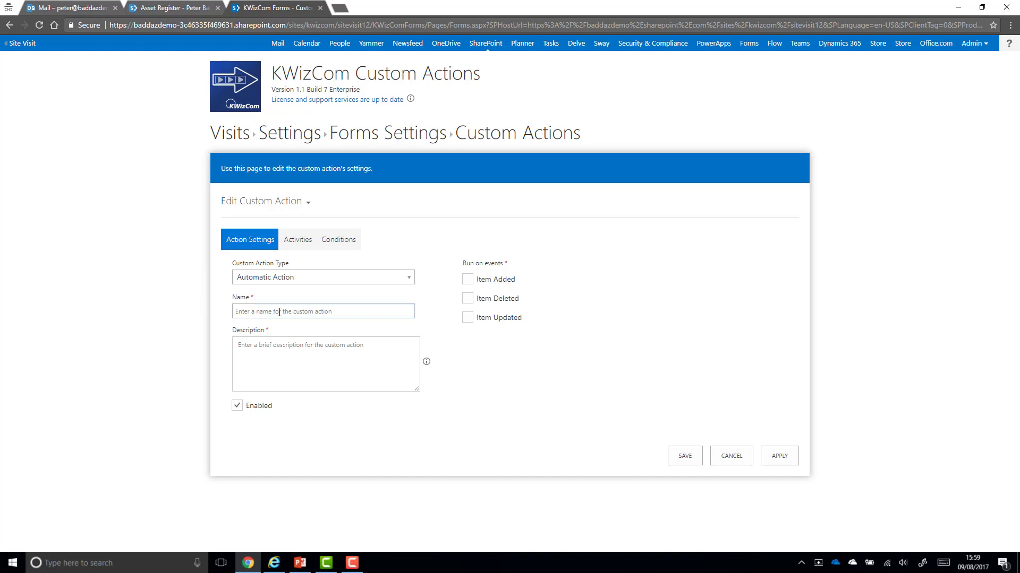
text(Email Feedback to Admin)
key(ctrl+a)
key(ctrl+c)
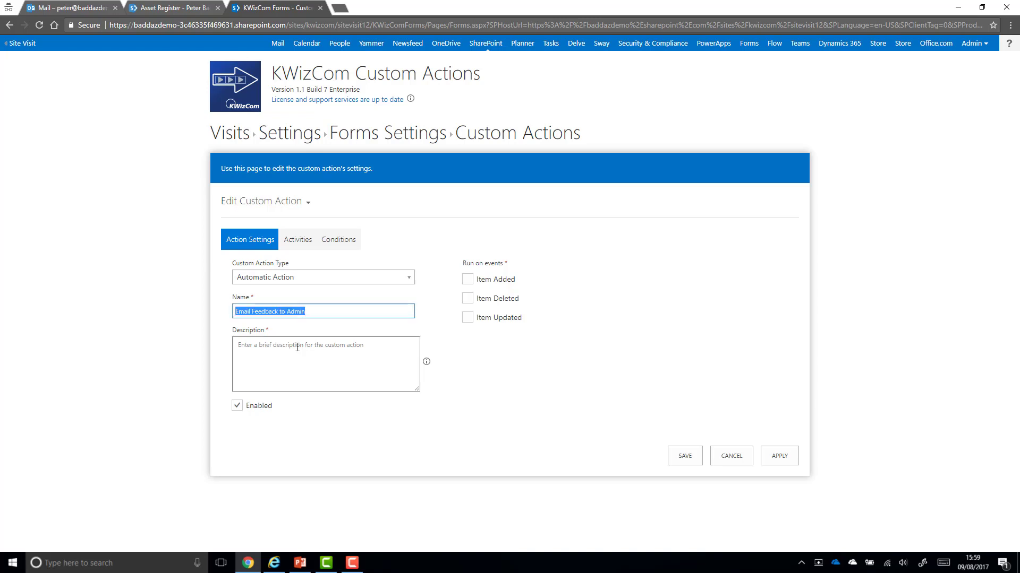
click(297, 345)
key(ctrl+v)
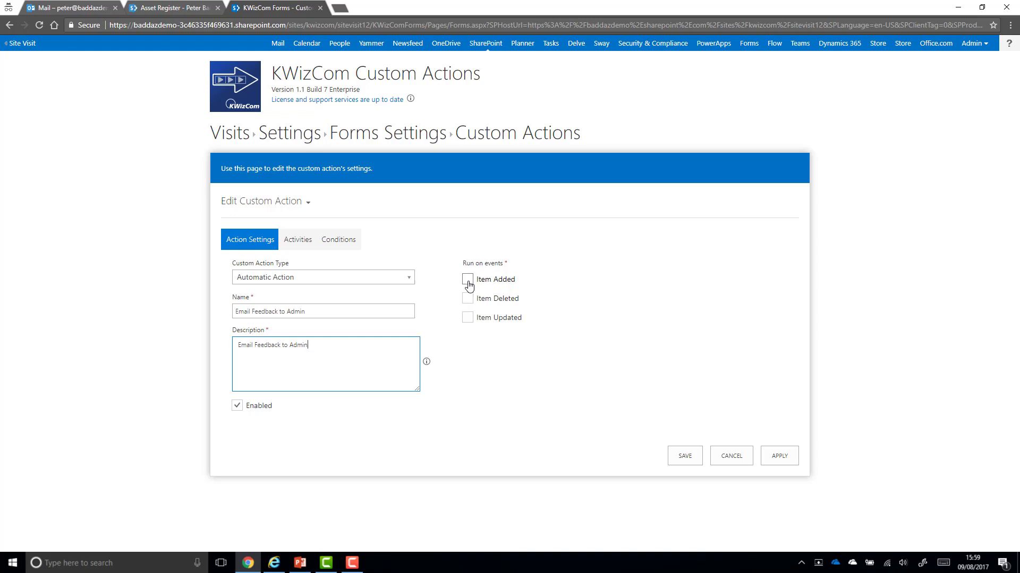
click(468, 317)
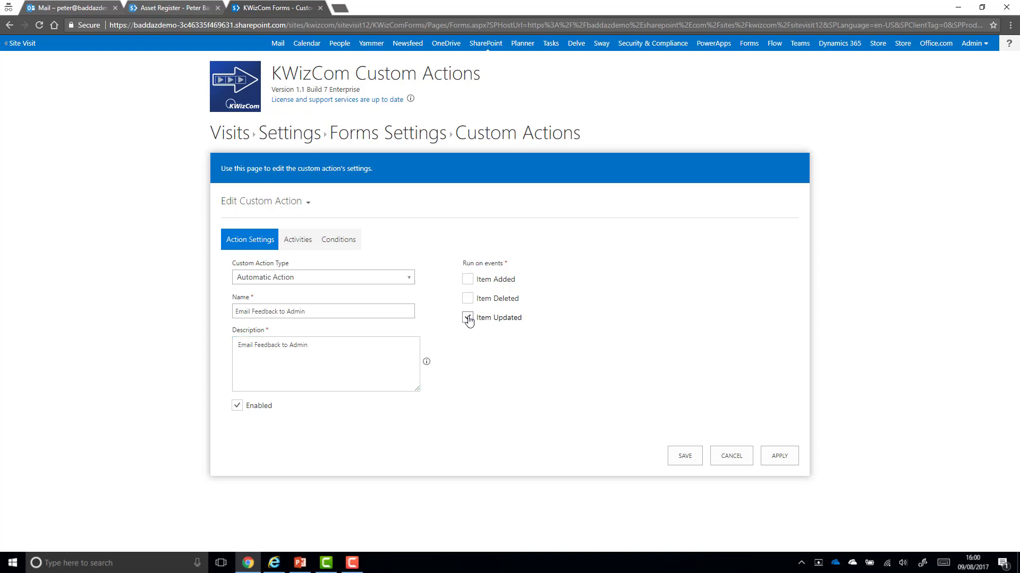
click(307, 245)
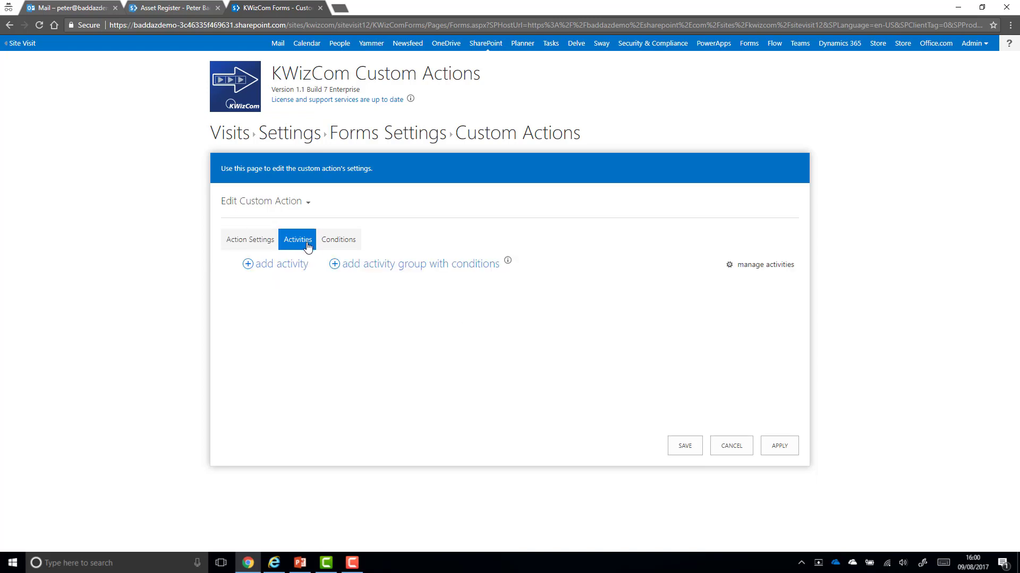
Add the Email Feedback send-email activity to the custom action
click(289, 265)
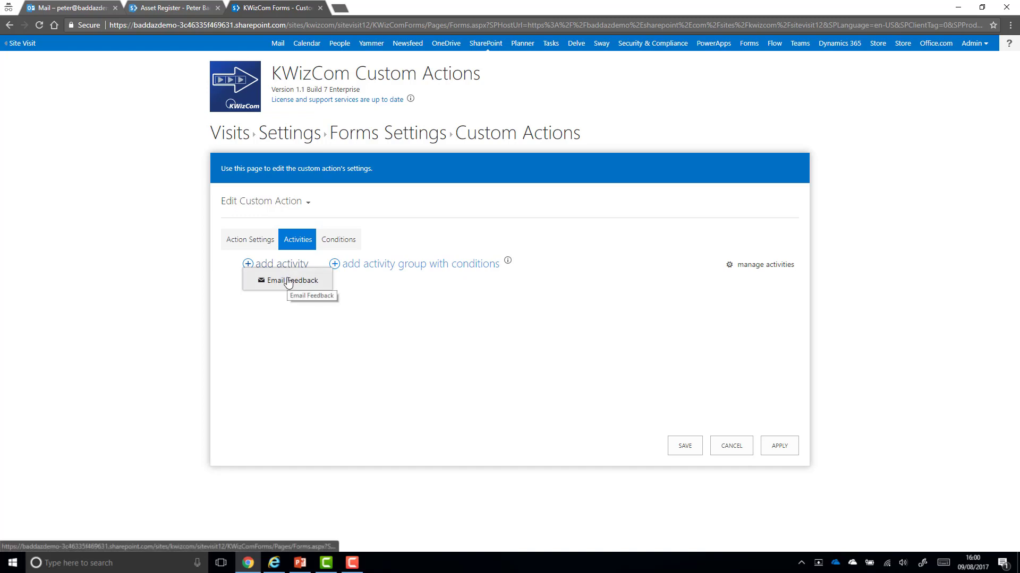
click(288, 281)
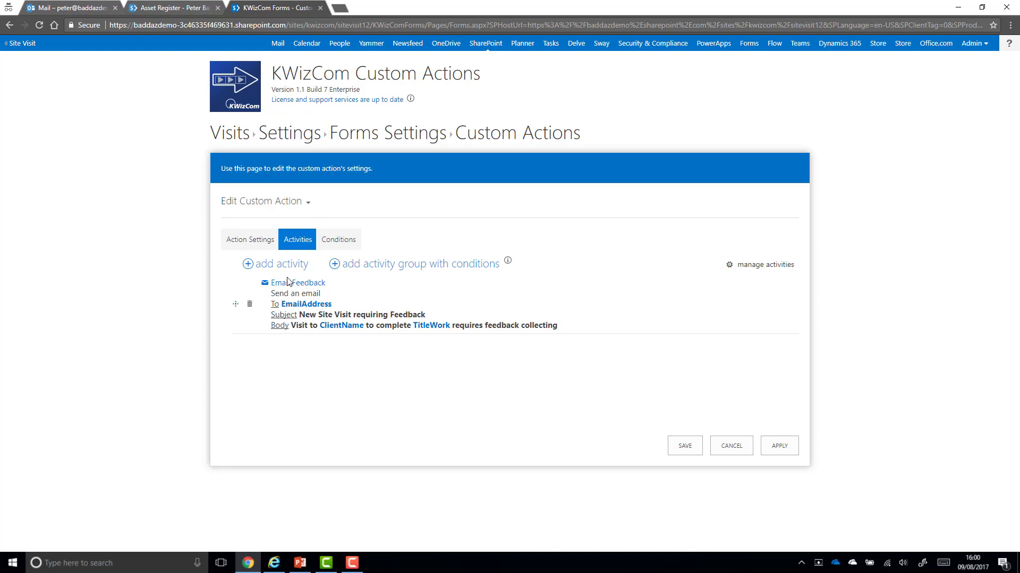
Map the EmailAddress token to the admin's e-mail address
click(287, 305)
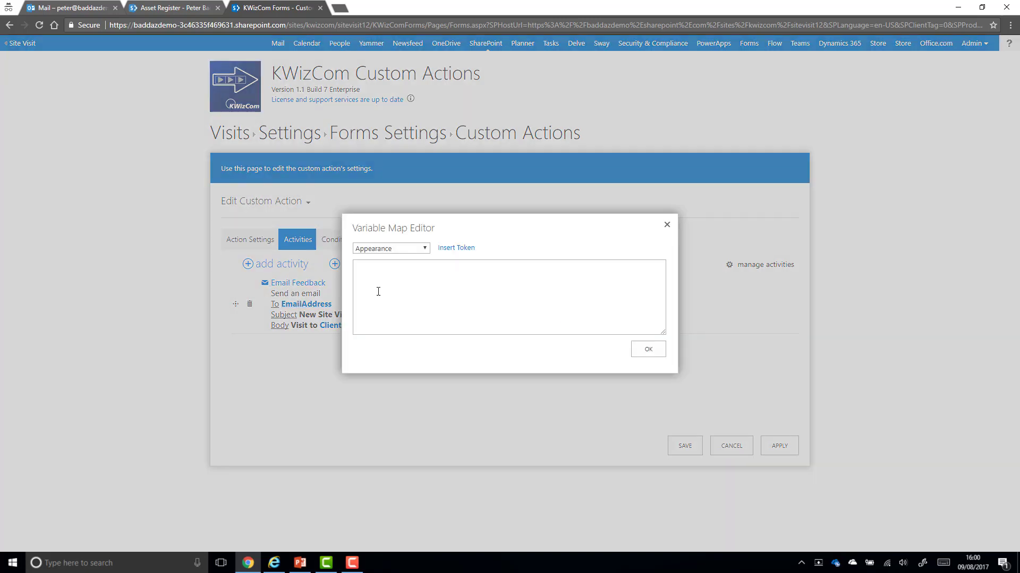
click(405, 278)
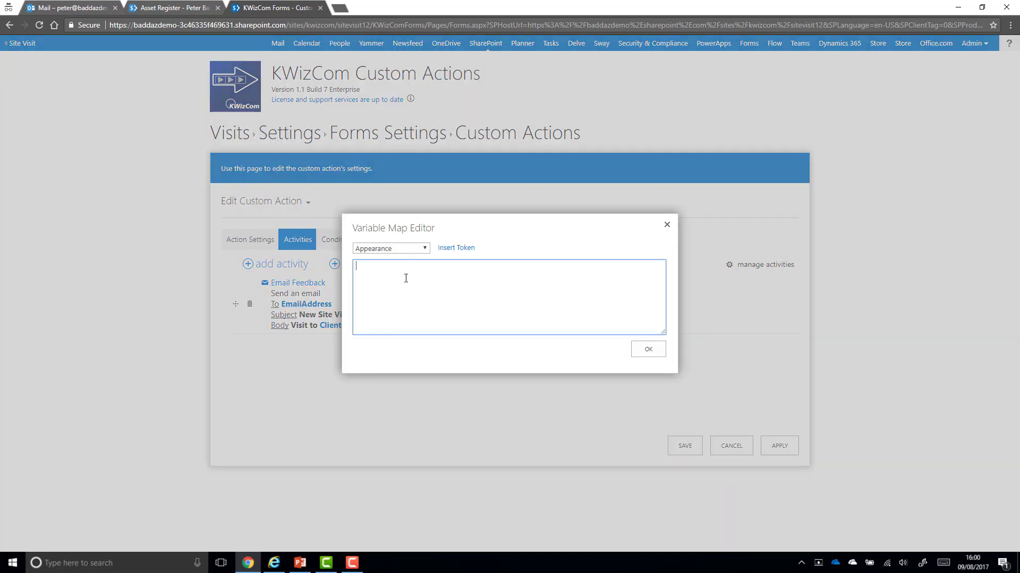
click(637, 353)
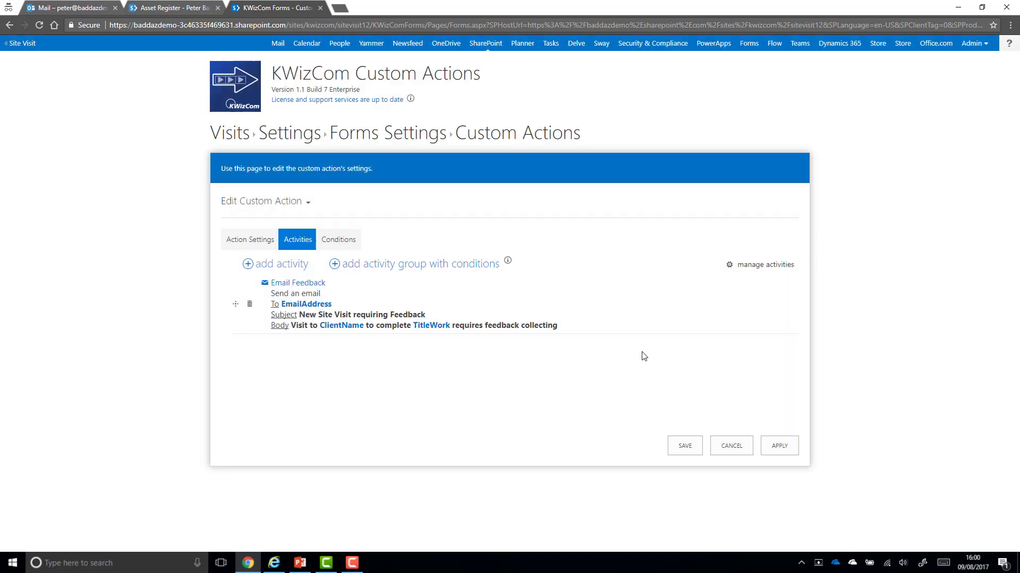
Map the ClientName token to the item's Client column
click(348, 326)
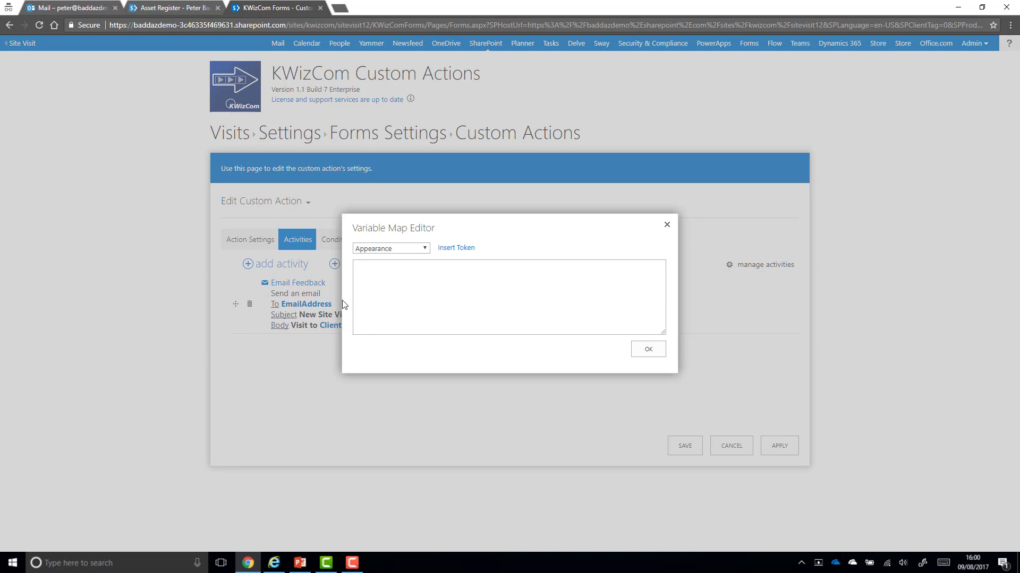
click(424, 249)
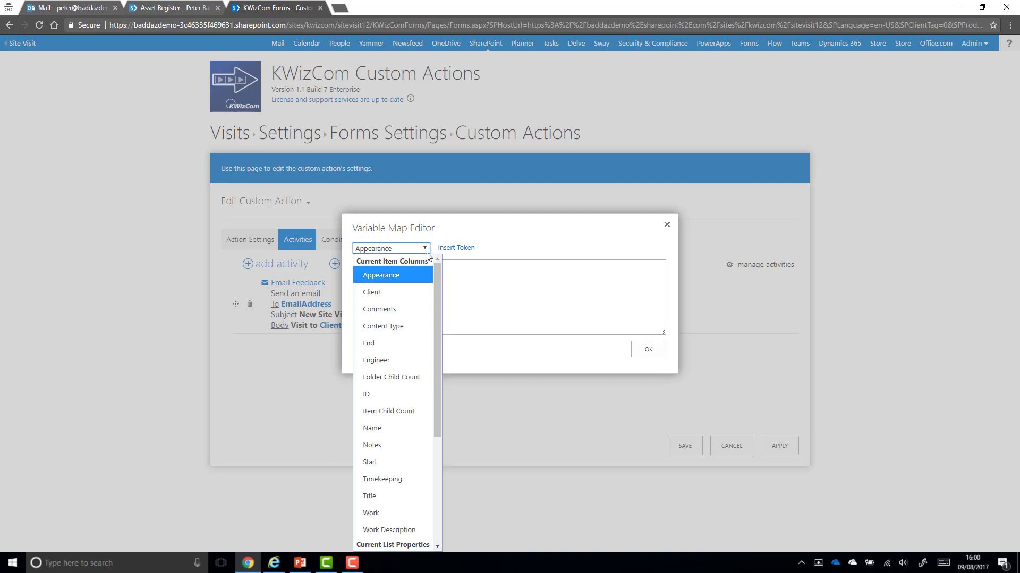
click(407, 289)
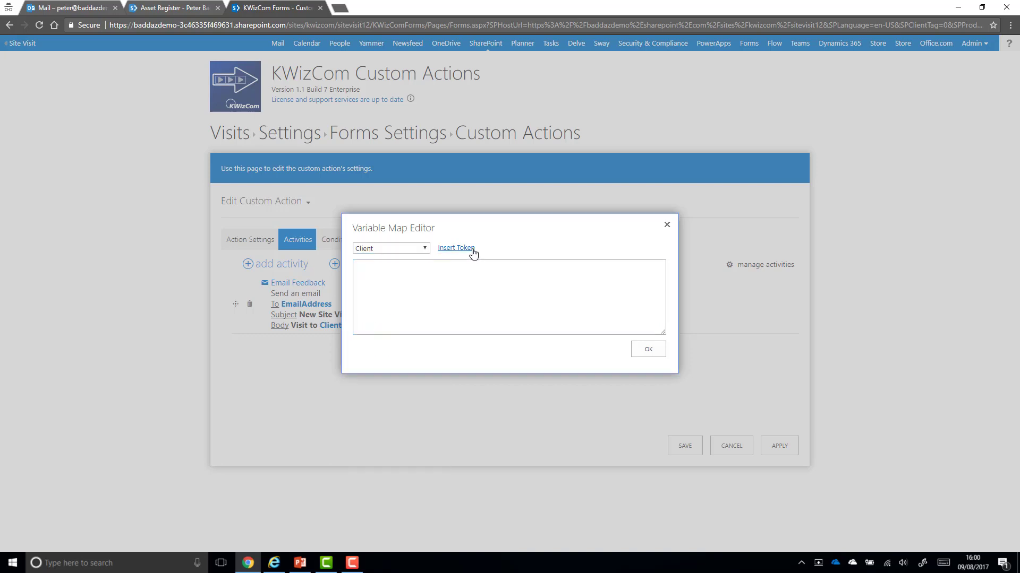
click(472, 250)
click(647, 349)
Map the TitleWork token to the item's Title column
click(437, 328)
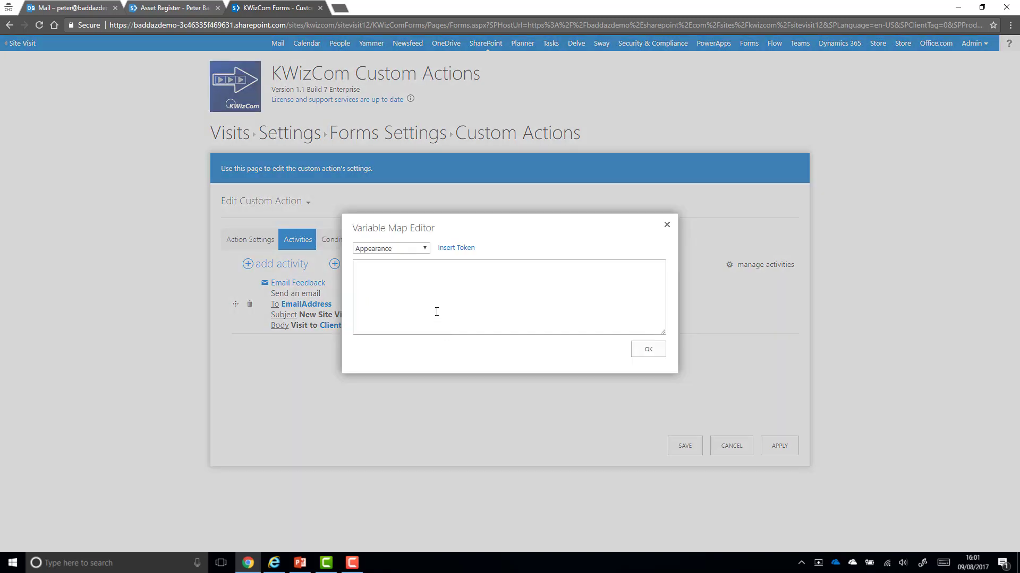
click(425, 249)
scroll(439, 282, down, 2)
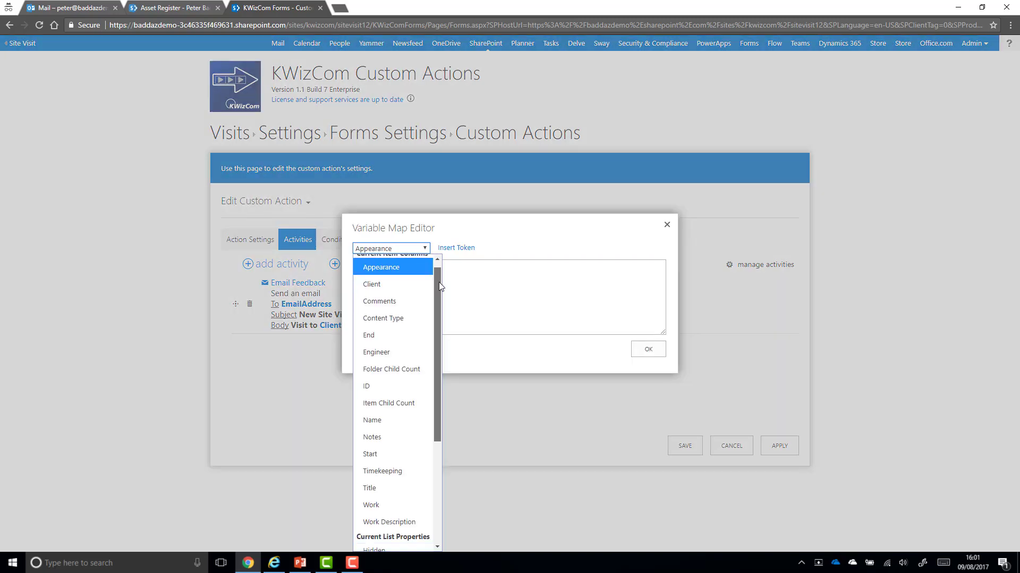
click(396, 435)
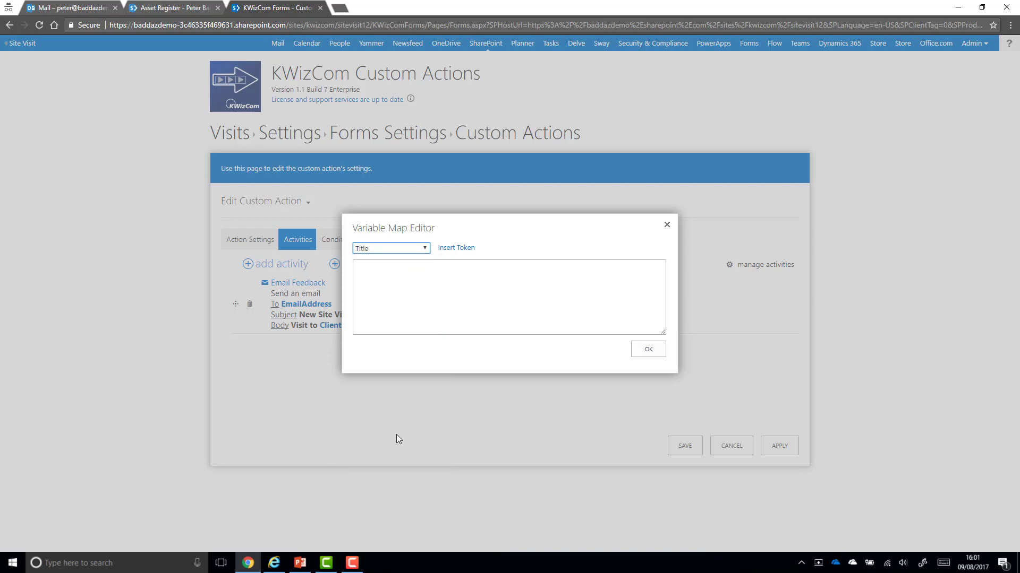
click(455, 250)
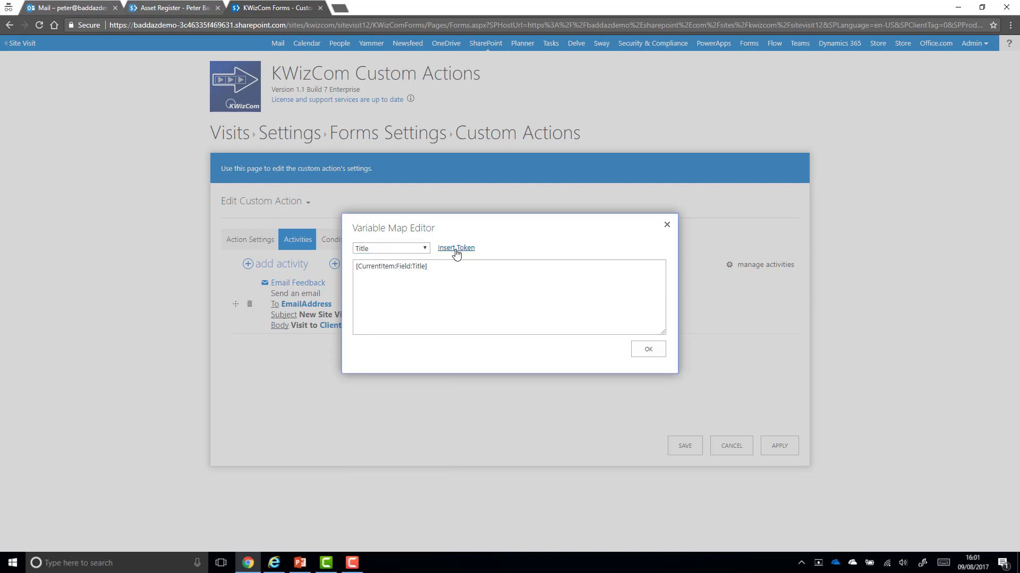
click(648, 350)
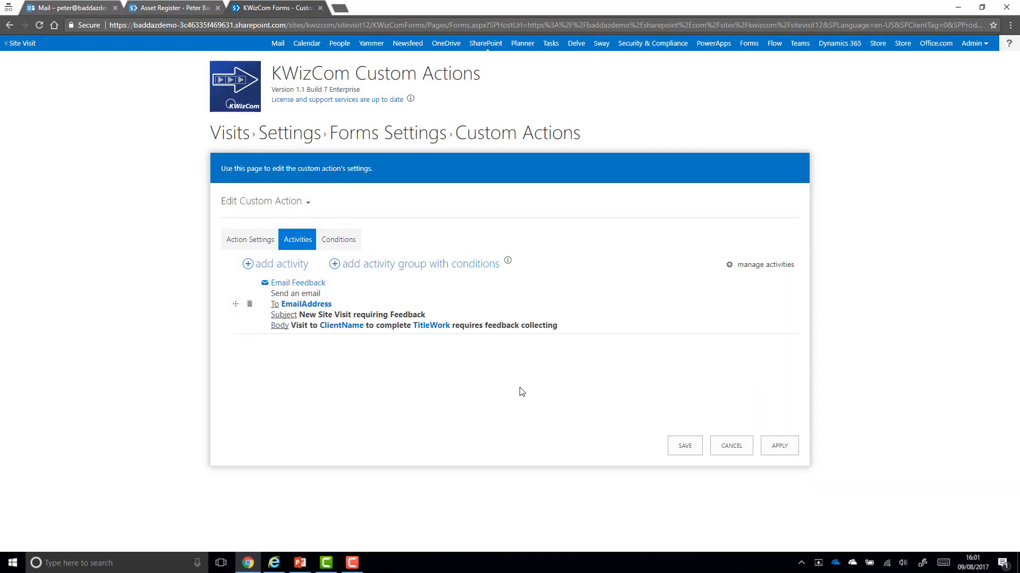
Add a condition requiring Notes to be not empty, then apply the action settings
click(346, 248)
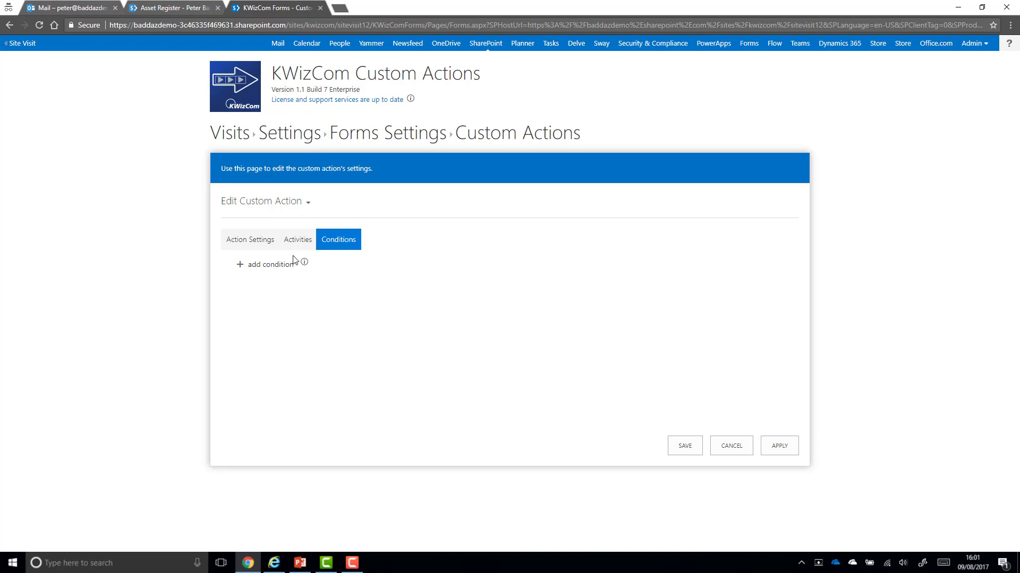
click(279, 267)
click(331, 283)
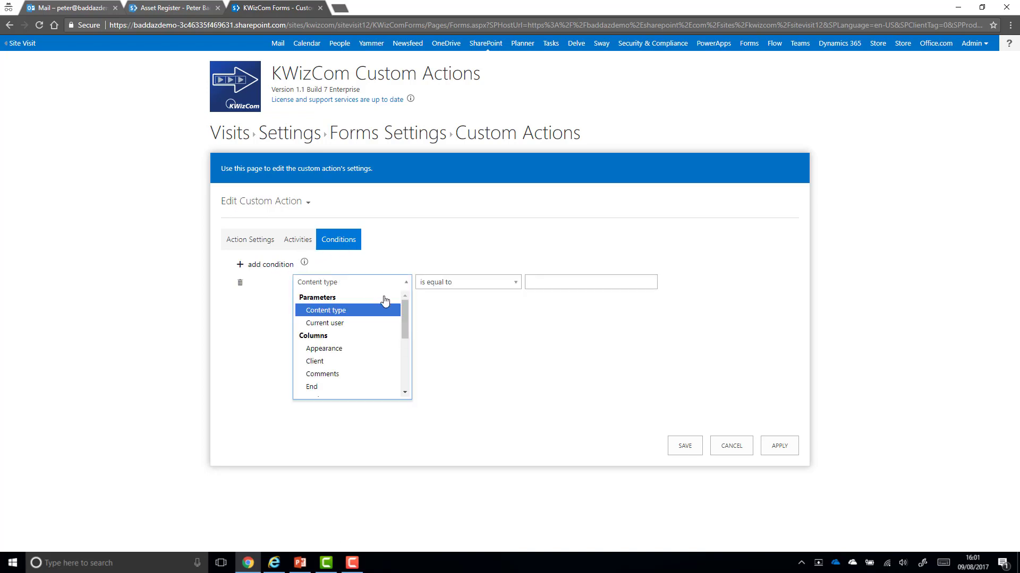
drag(402, 306, 408, 342)
click(360, 370)
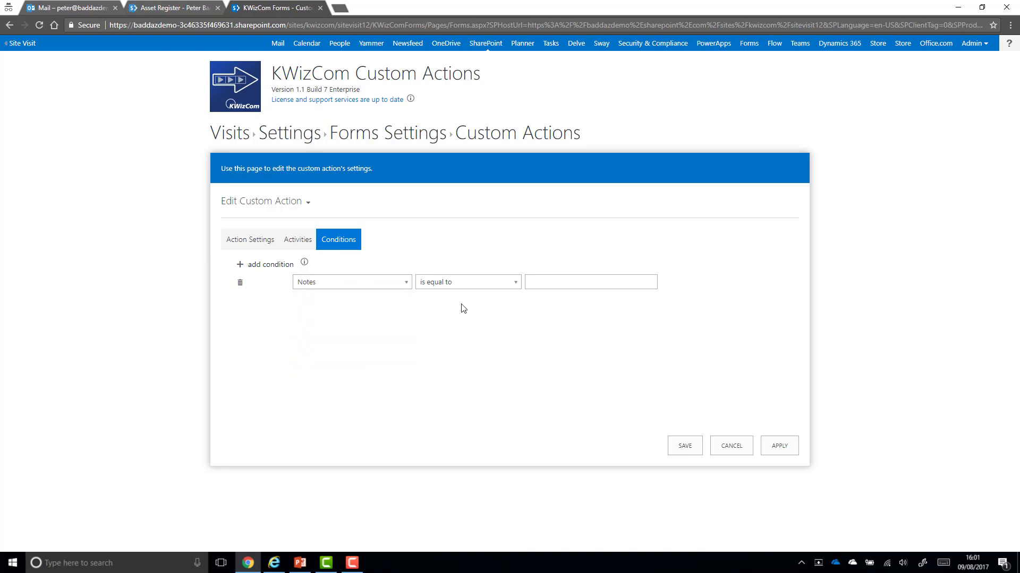
click(493, 284)
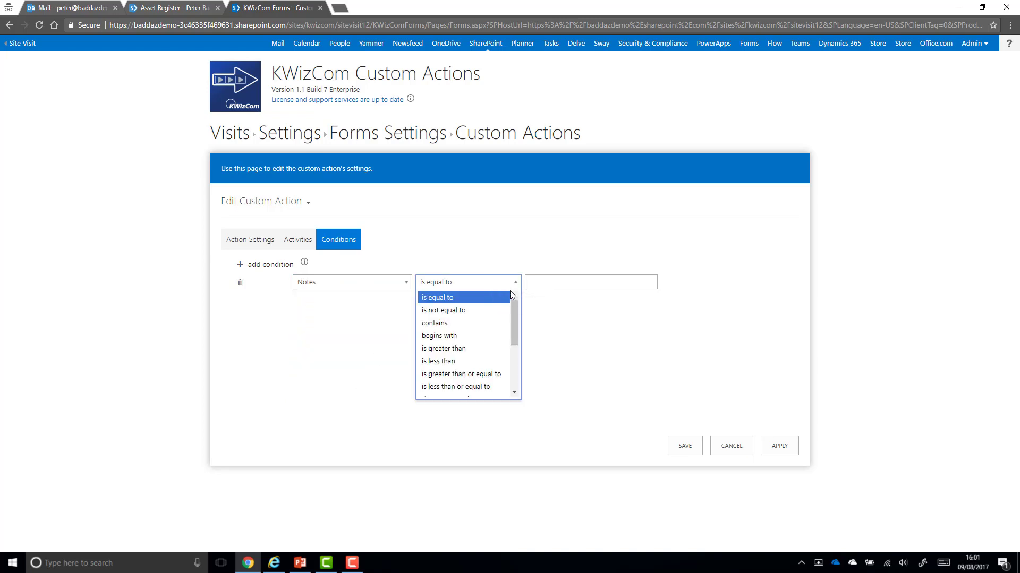
drag(512, 301, 515, 351)
click(474, 379)
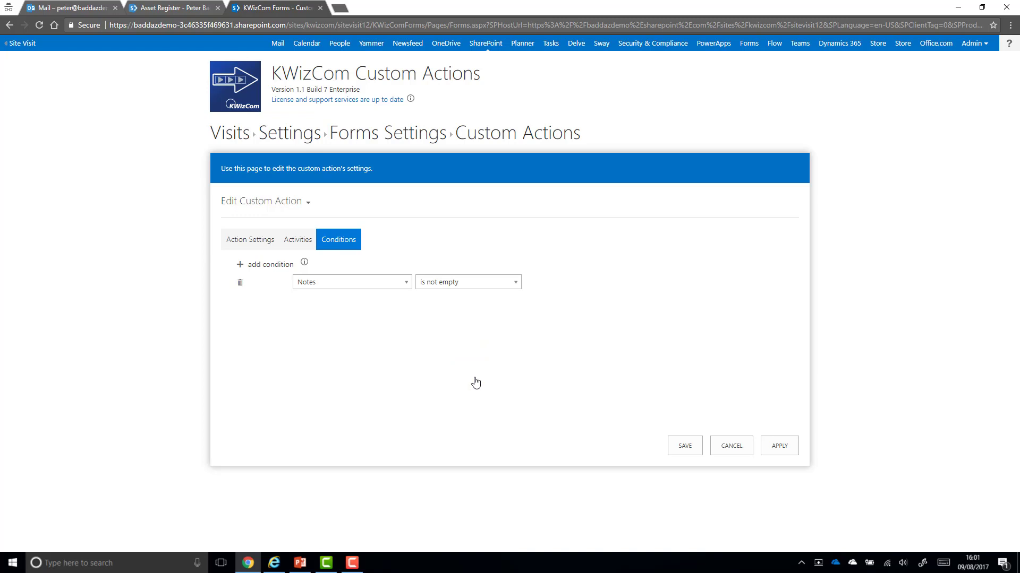
click(779, 446)
Start a new visit from the Bookings view for Fabrikam, titled 'Repair Boiler', with an engineer assigned
click(237, 138)
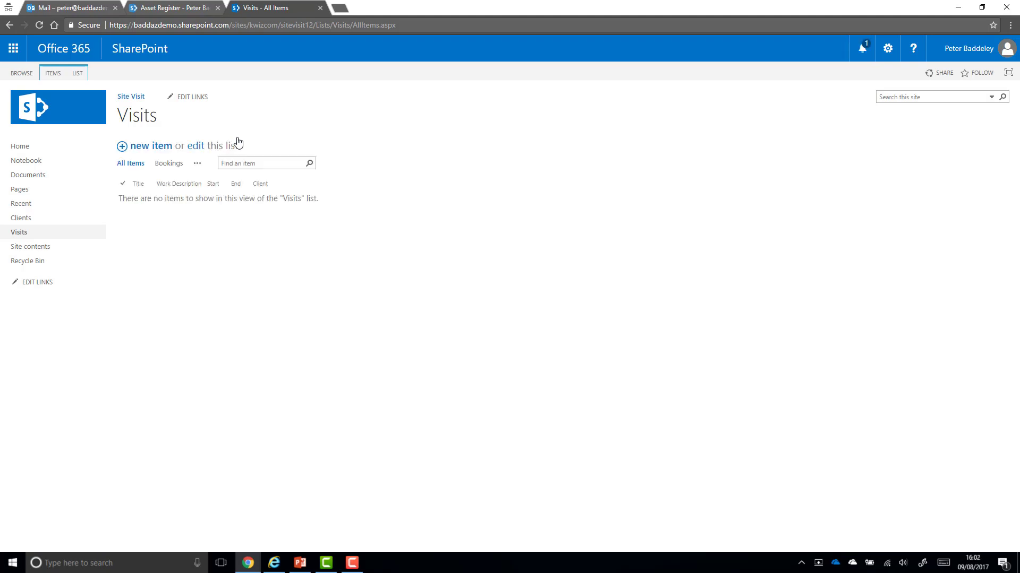
click(164, 166)
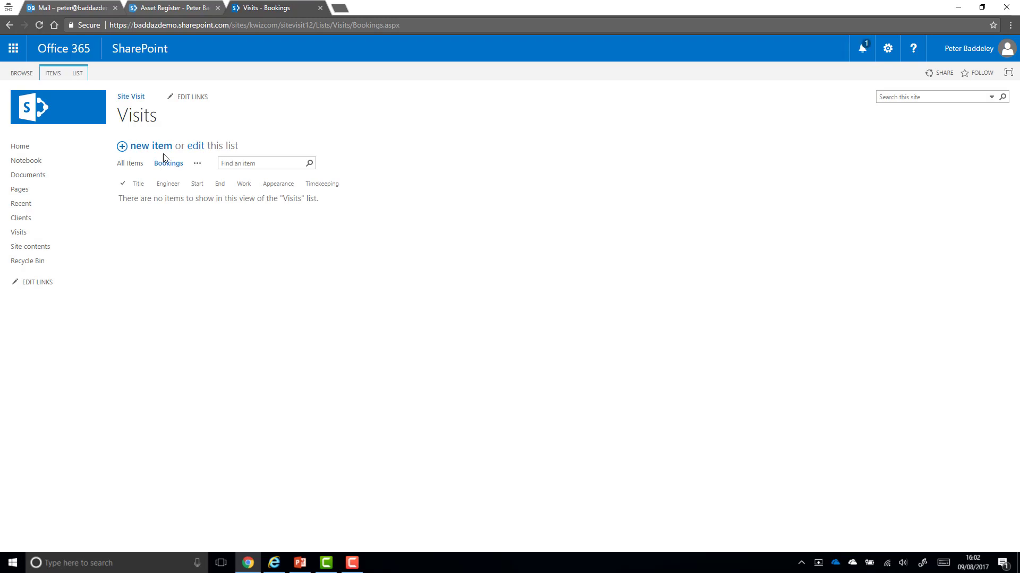
click(162, 150)
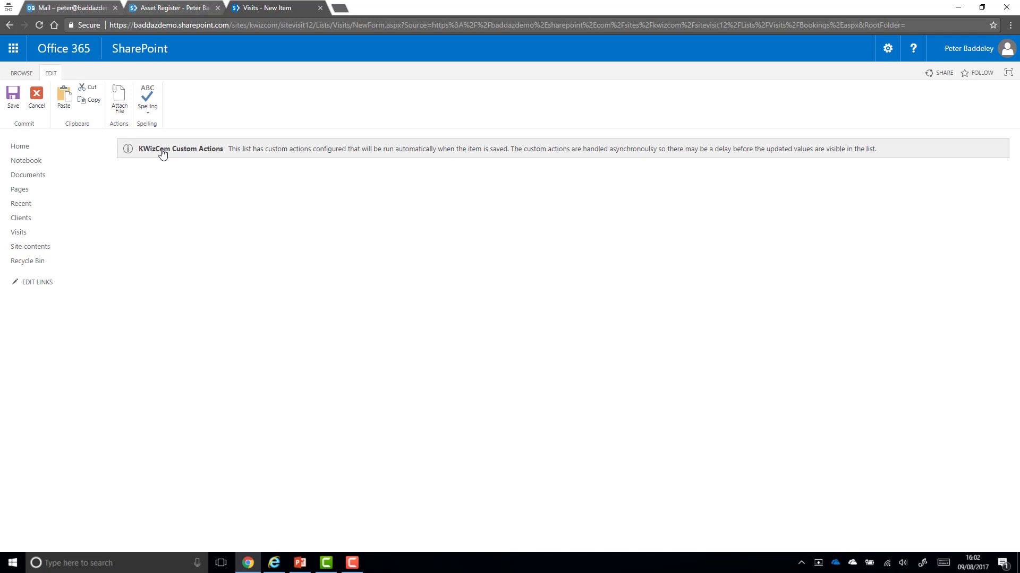
click(239, 237)
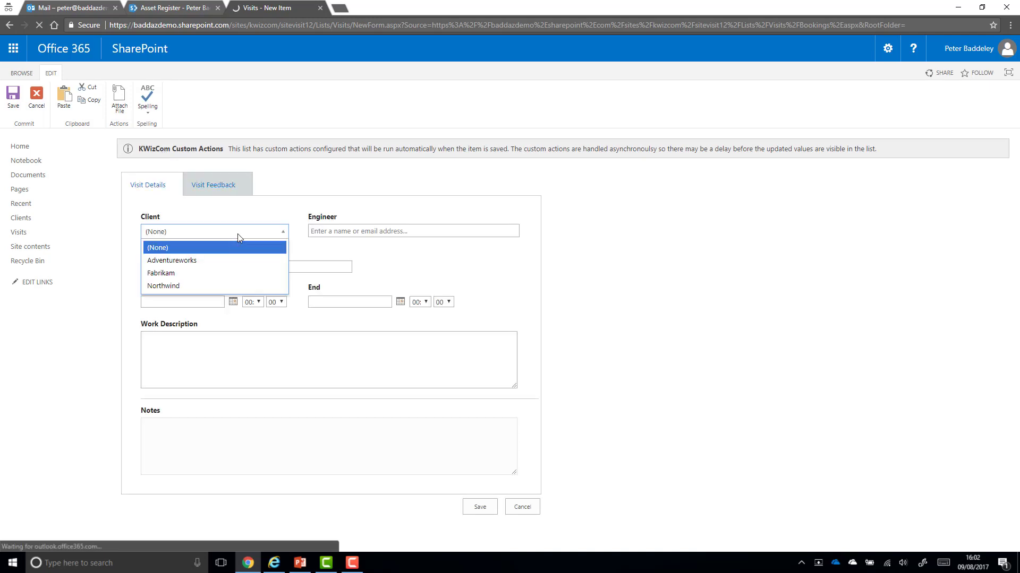
click(216, 272)
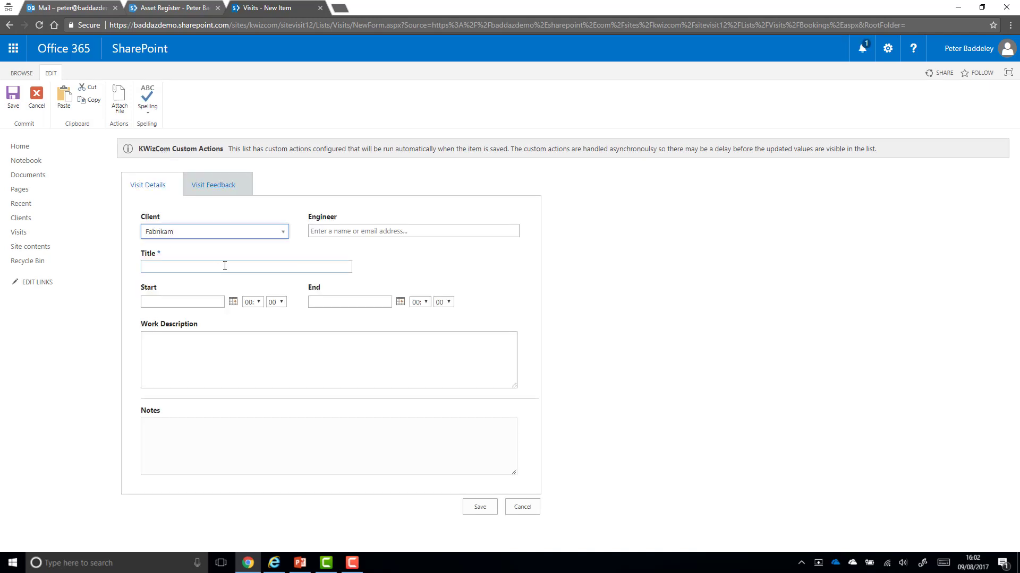
click(329, 231)
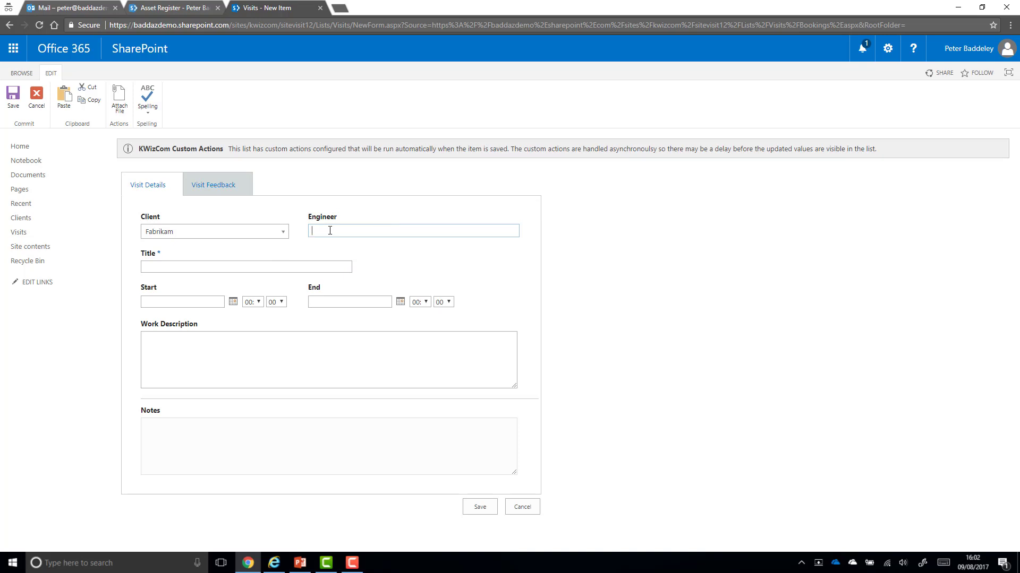
text(andrew)
click(339, 245)
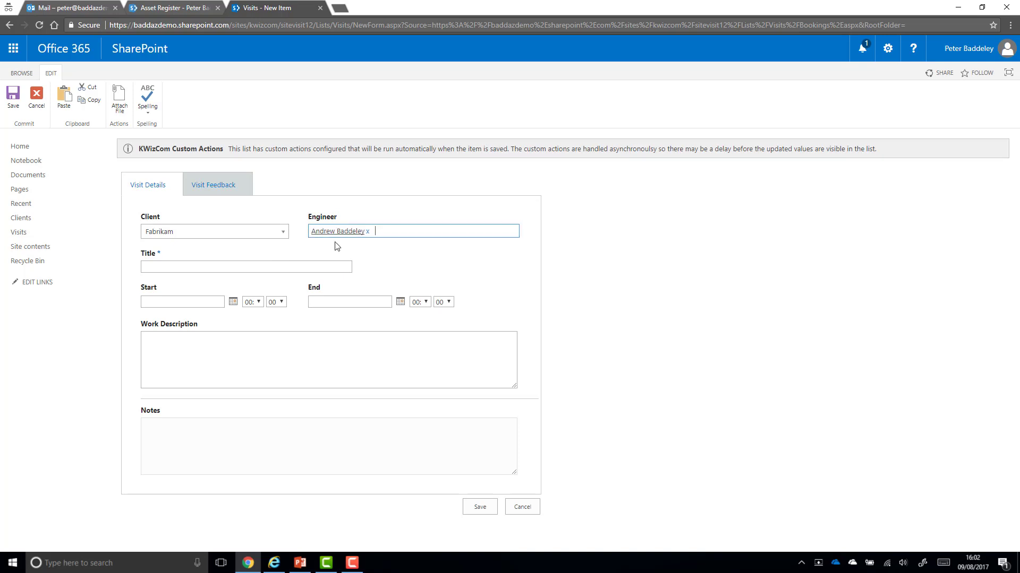
click(246, 264)
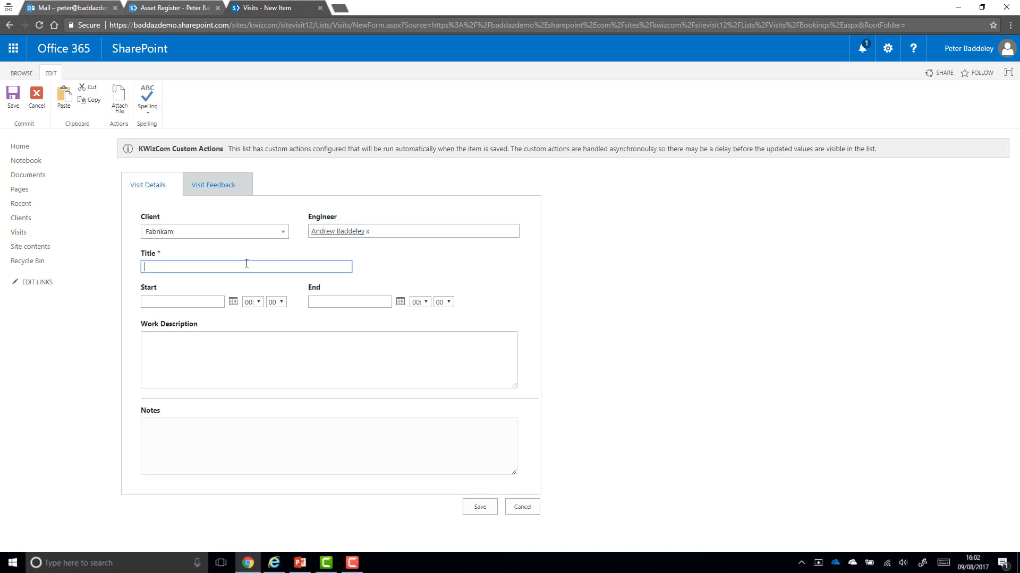
text(Repair Boiler)
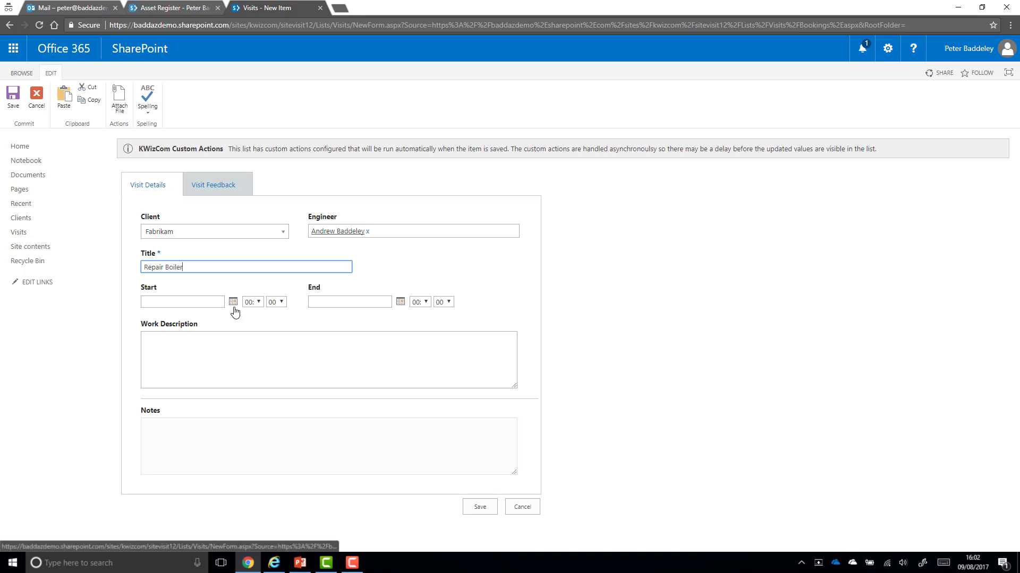
Schedule it 10/08/2017 09:00–11:00, describe the work 'Go and Reparr the Boiler', and save
click(233, 302)
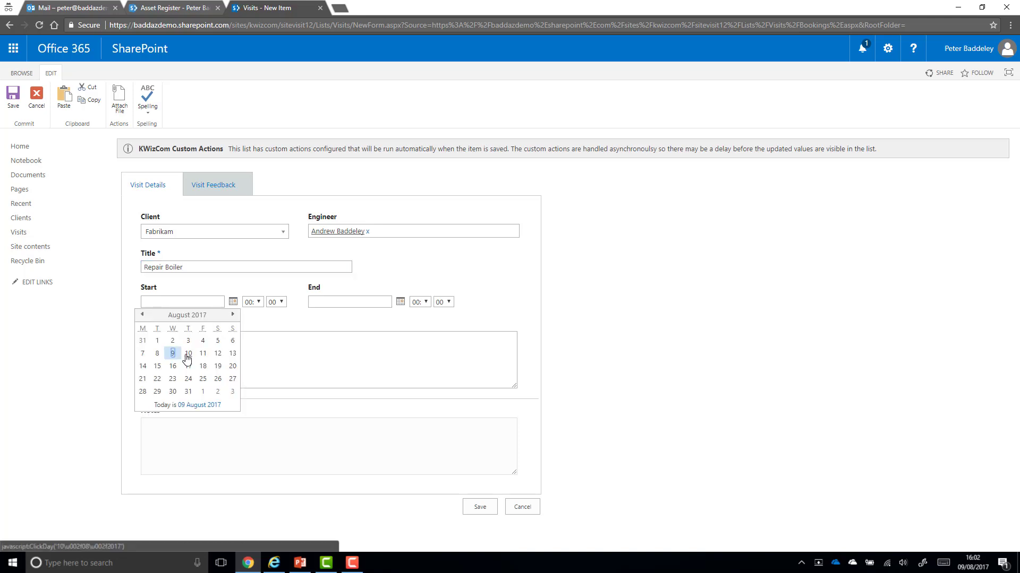
click(188, 353)
click(259, 302)
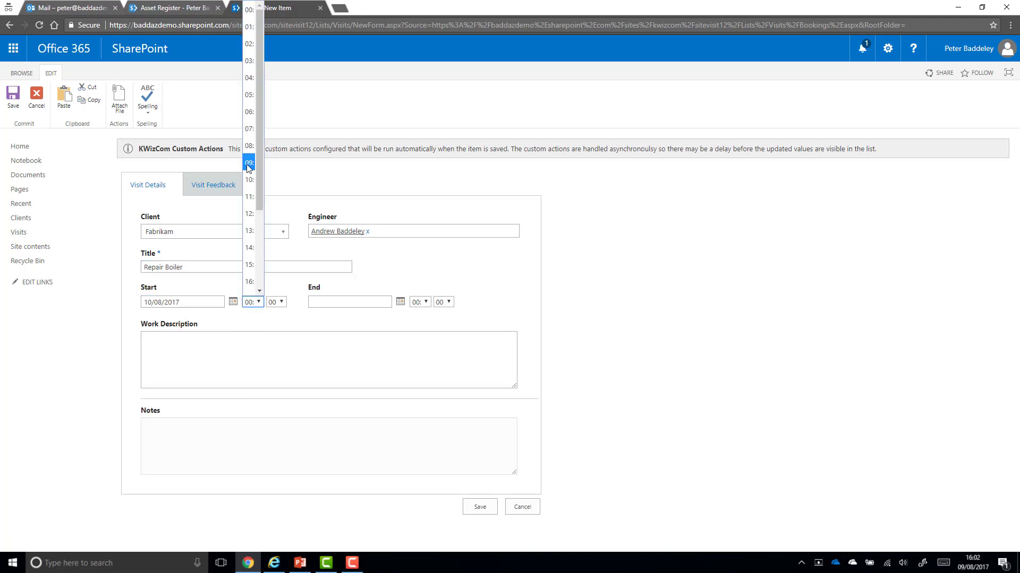
click(249, 162)
click(401, 302)
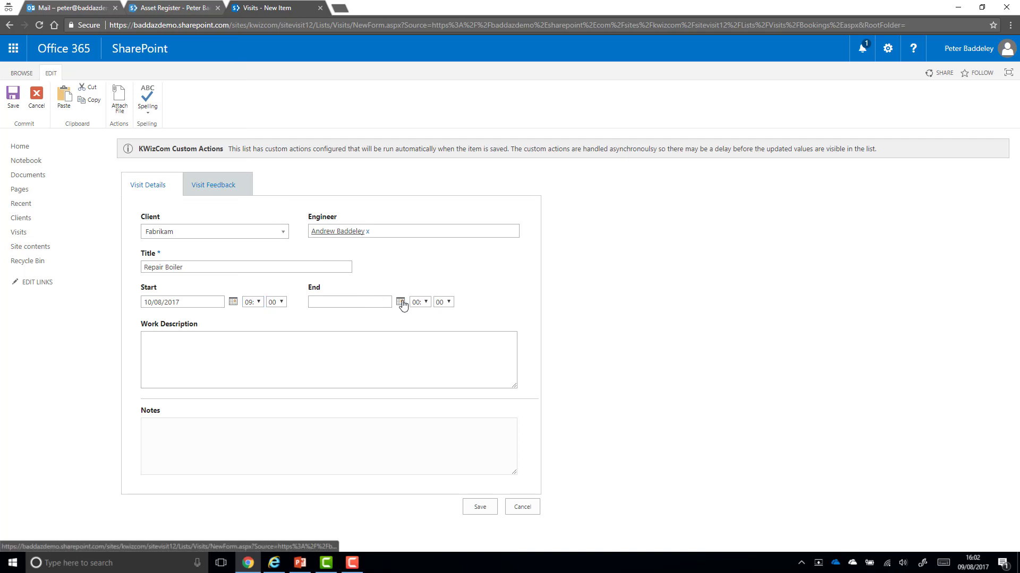
click(357, 355)
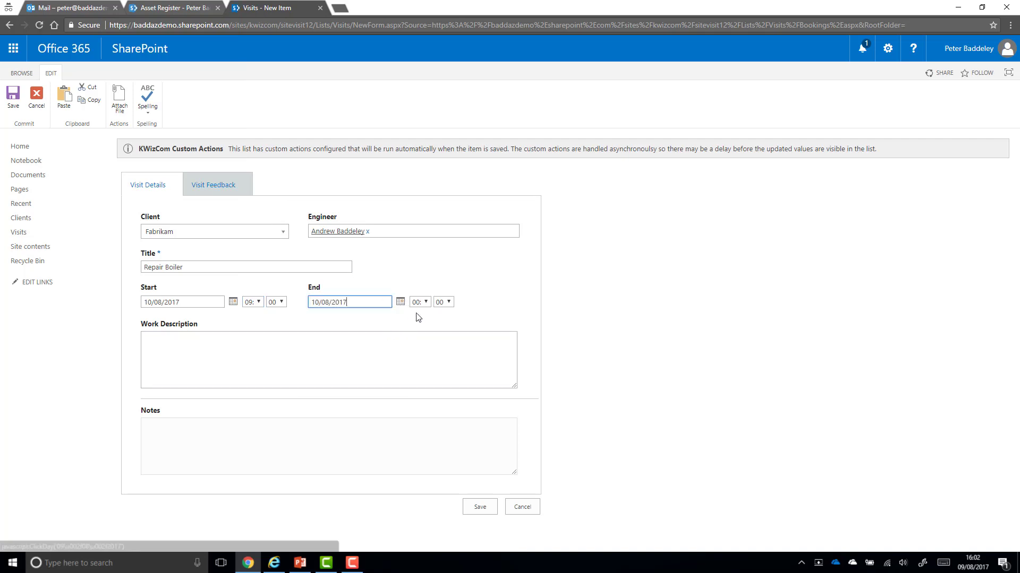
click(427, 302)
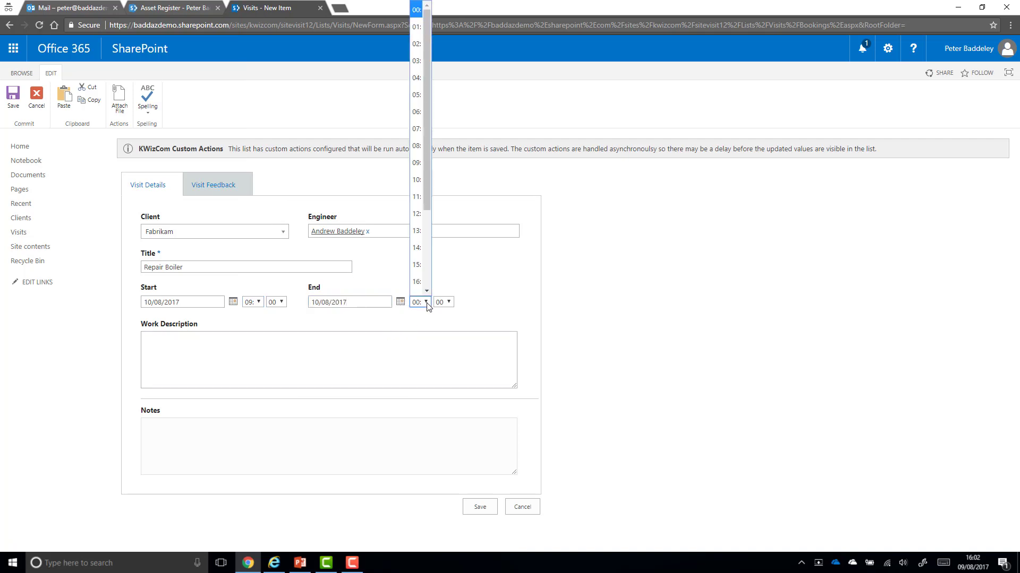
click(416, 197)
click(233, 349)
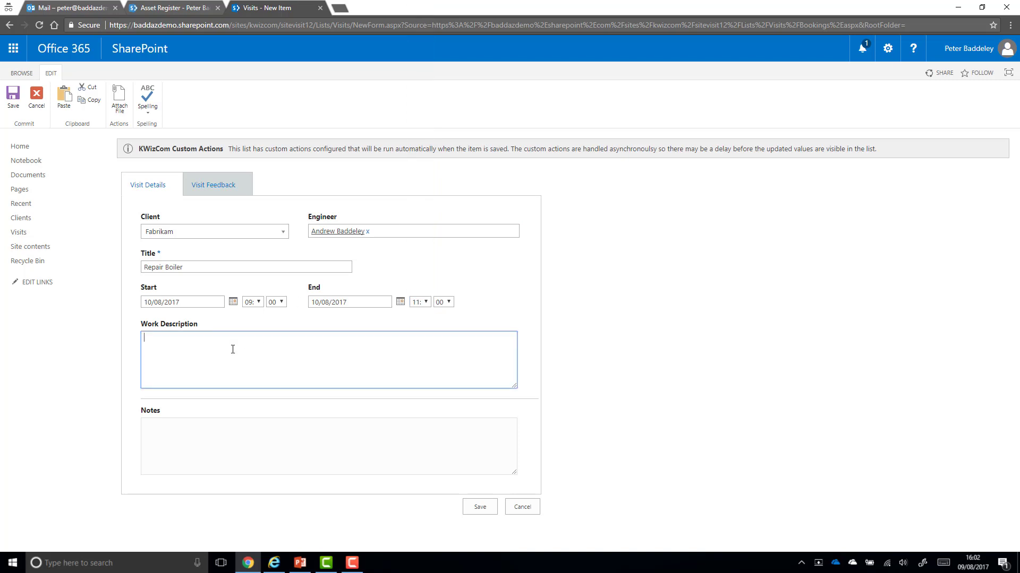
text(Go and Repar)
text(r the Boiler)
click(323, 442)
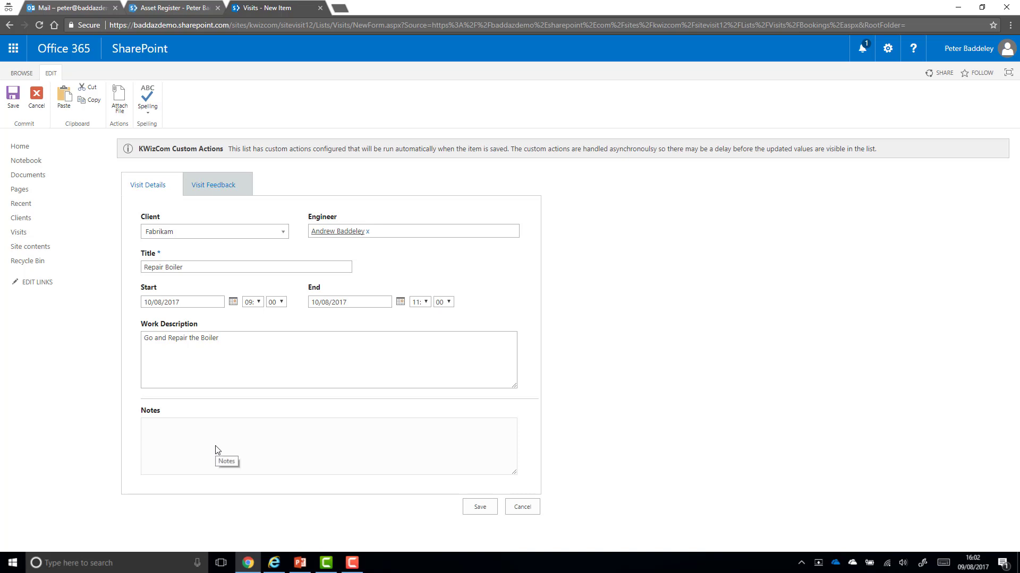
click(469, 510)
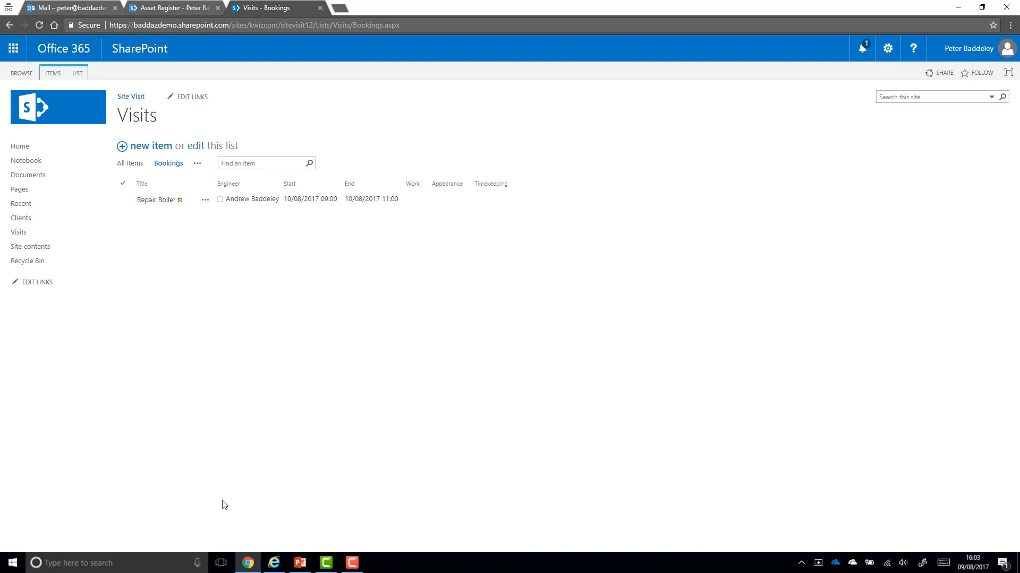
In the engineer's private window, add Notes 'It all went really well' to Repair Boiler and save
click(268, 571)
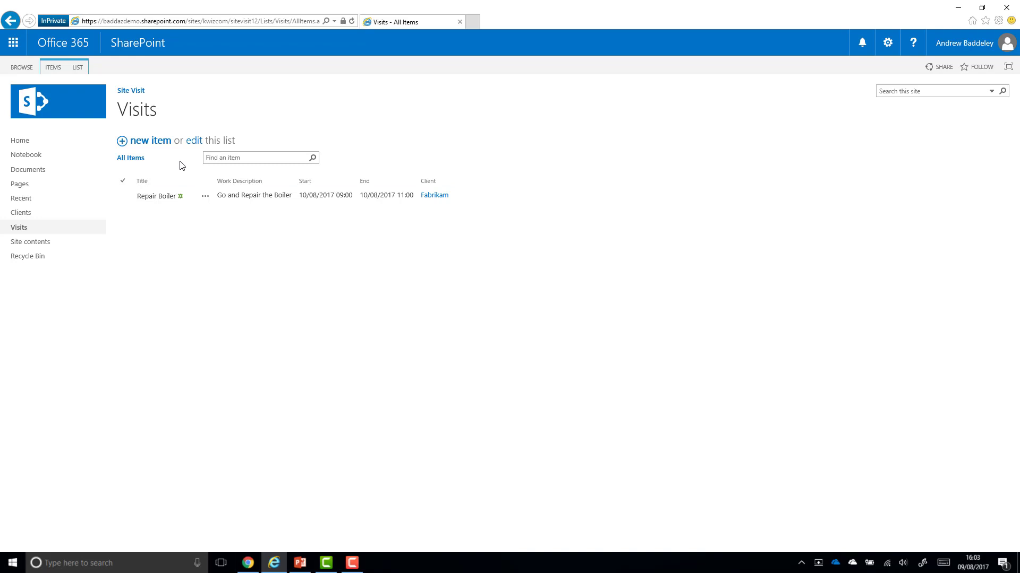
click(160, 198)
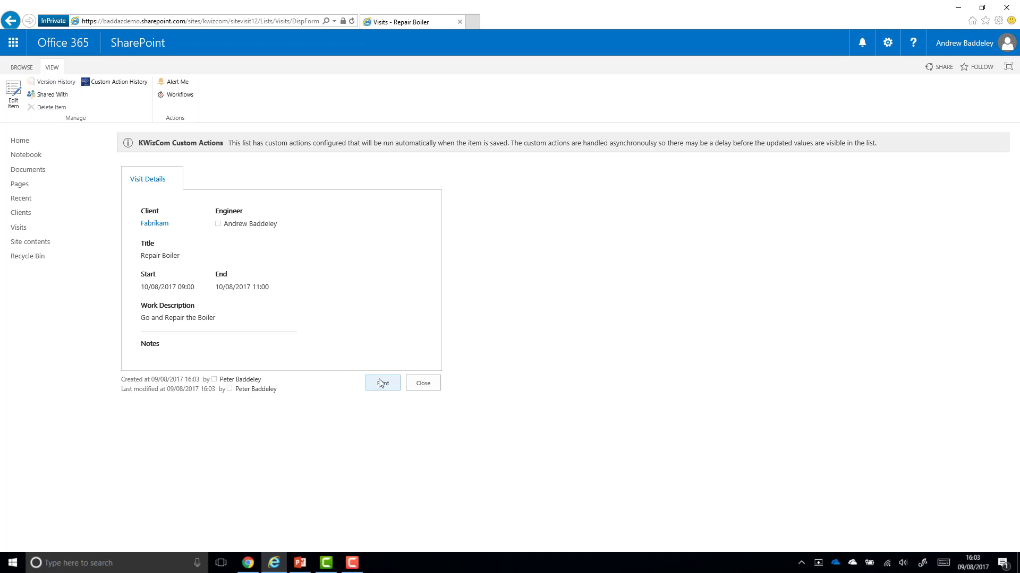
click(13, 95)
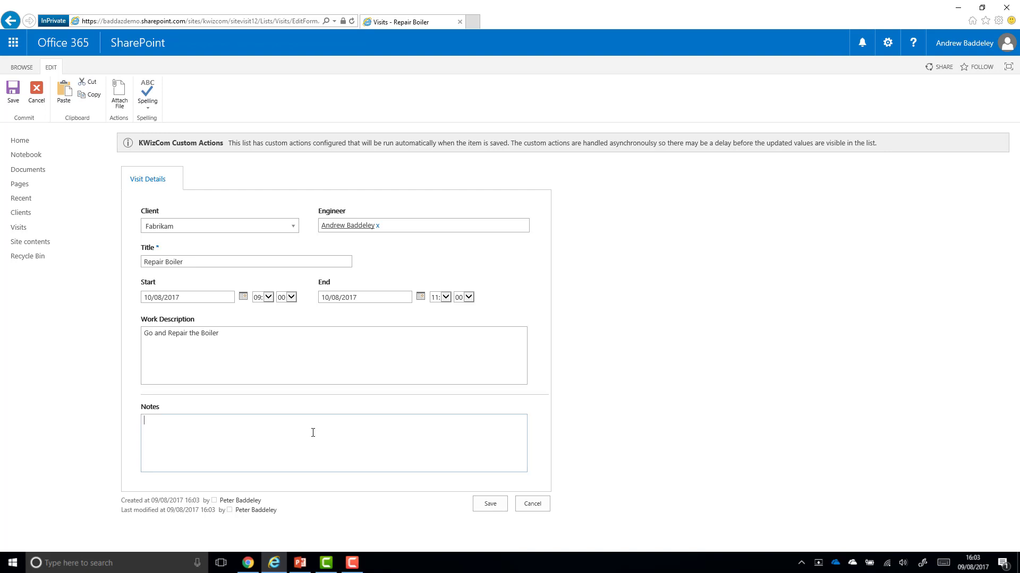
text(w)
text(ll wen)
text(t really well)
click(490, 504)
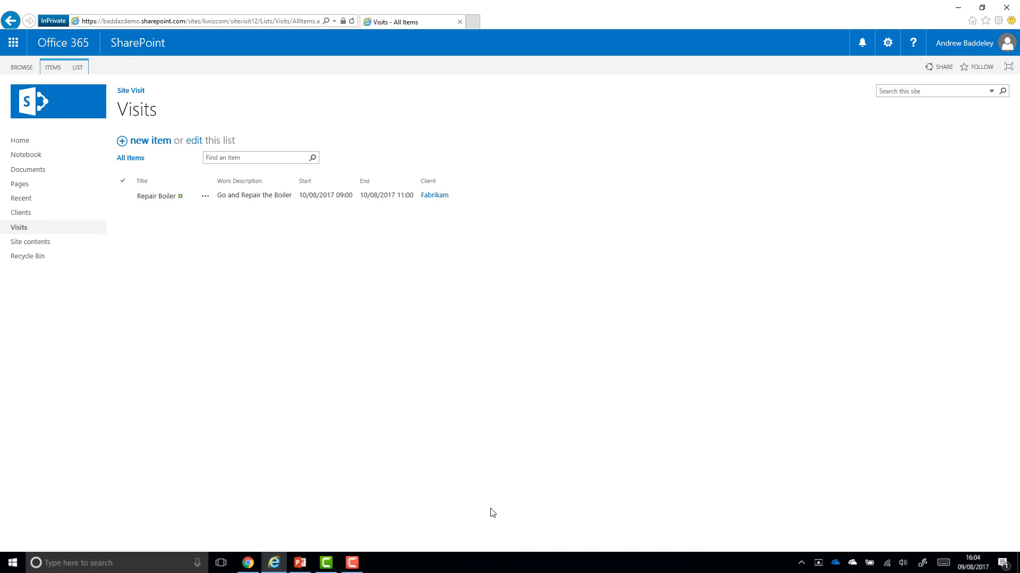
click(248, 563)
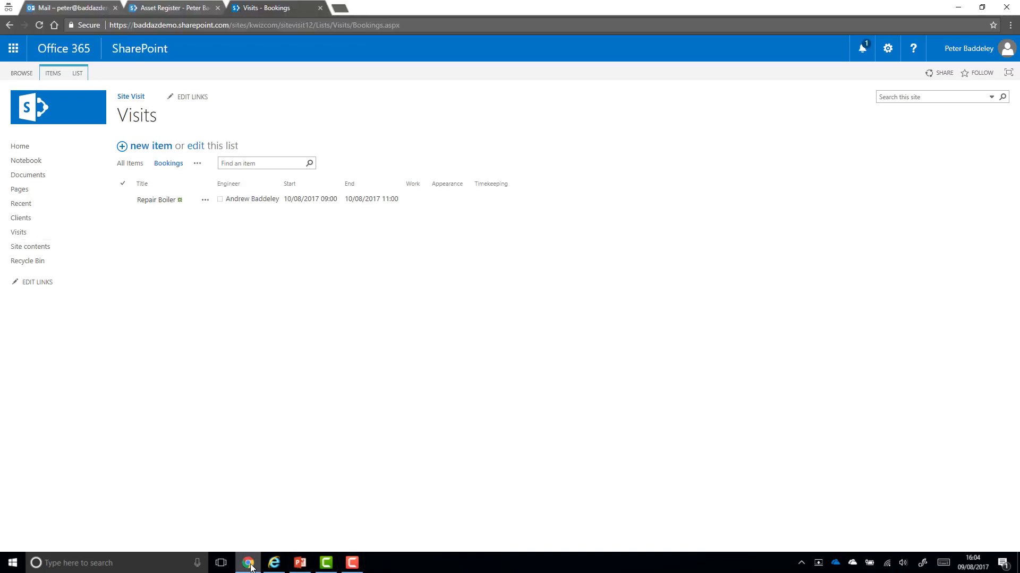
Open the 'New Site Visit requiring Feedback' email and check it names Fabrikam and Repair Boiler
click(72, 7)
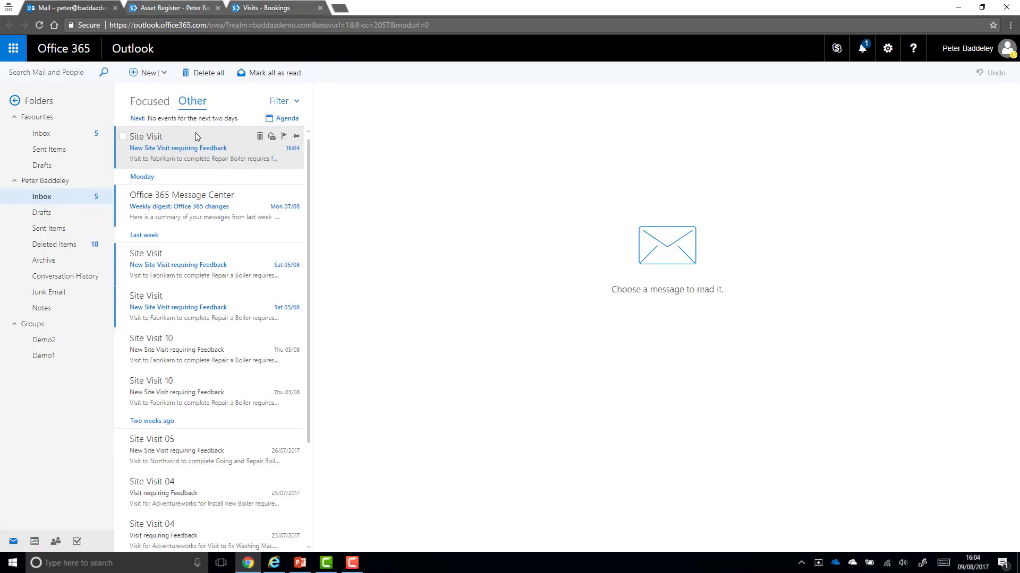
click(196, 134)
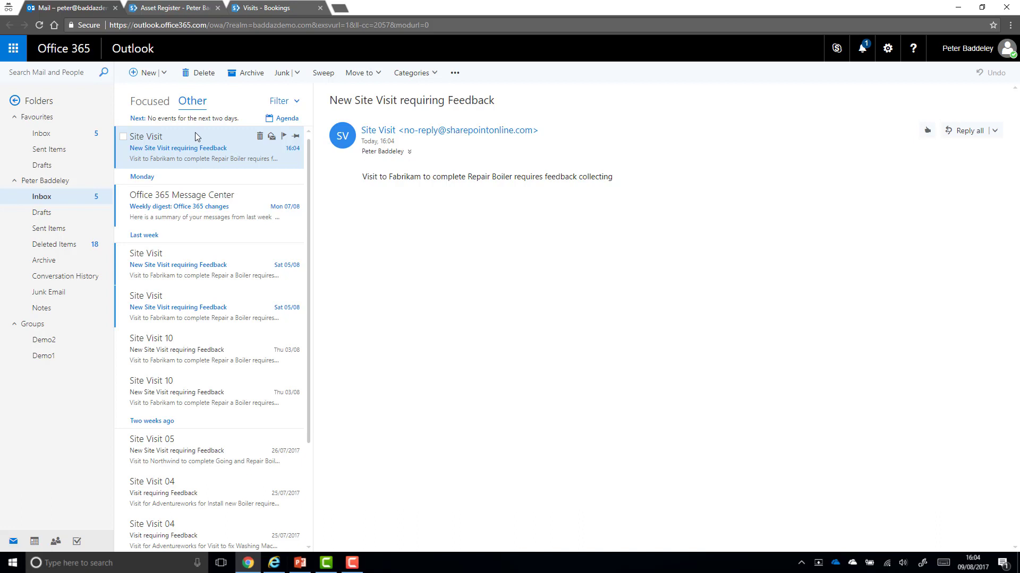
double_click(406, 177)
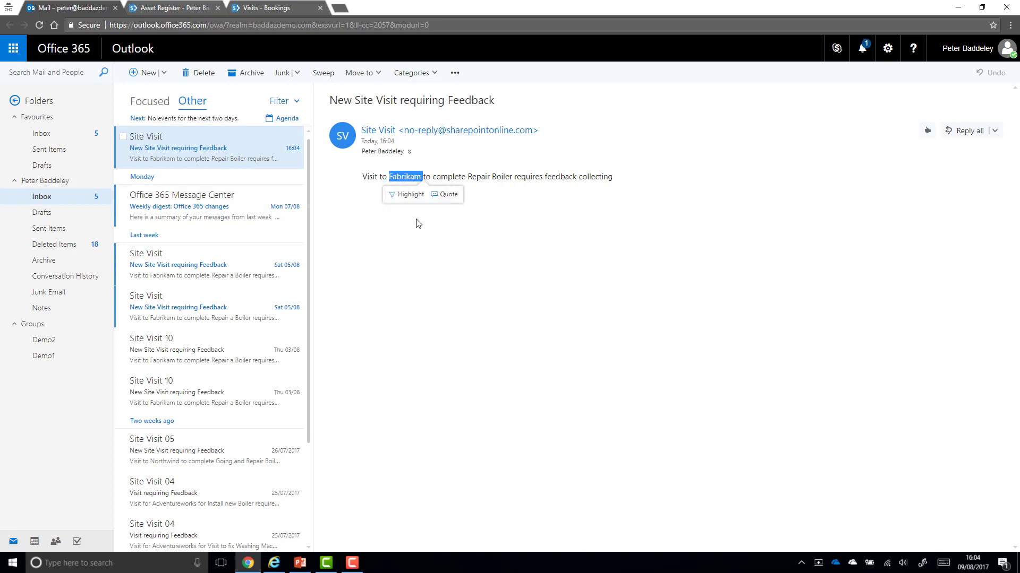
click(471, 177)
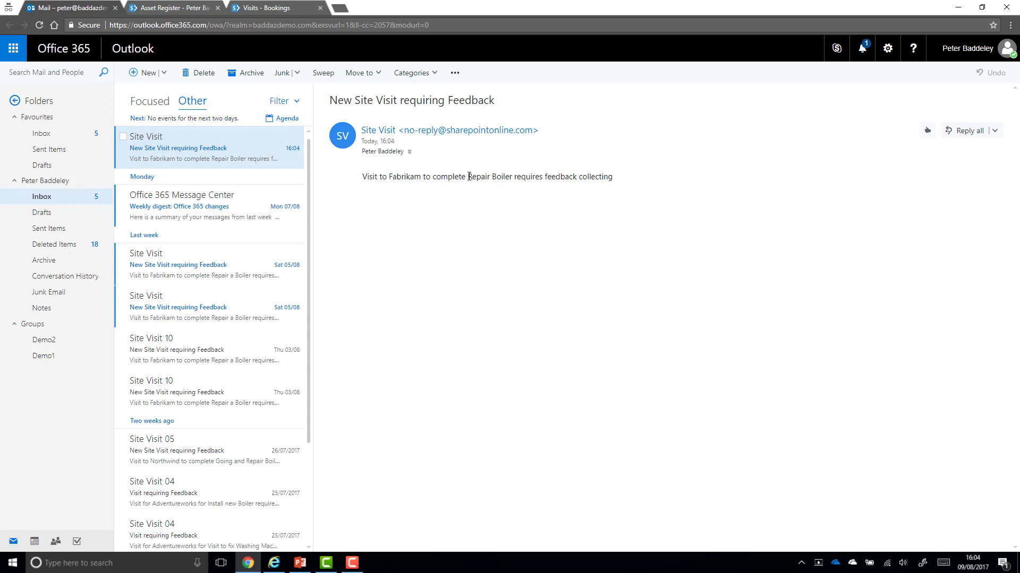
mouse_move(469, 176)
mouse_down()
mouse_move(512, 177)
mouse_move(467, 178)
mouse_up()
Open the Repair Boiler item for editing on its Visit Feedback tab
click(271, 9)
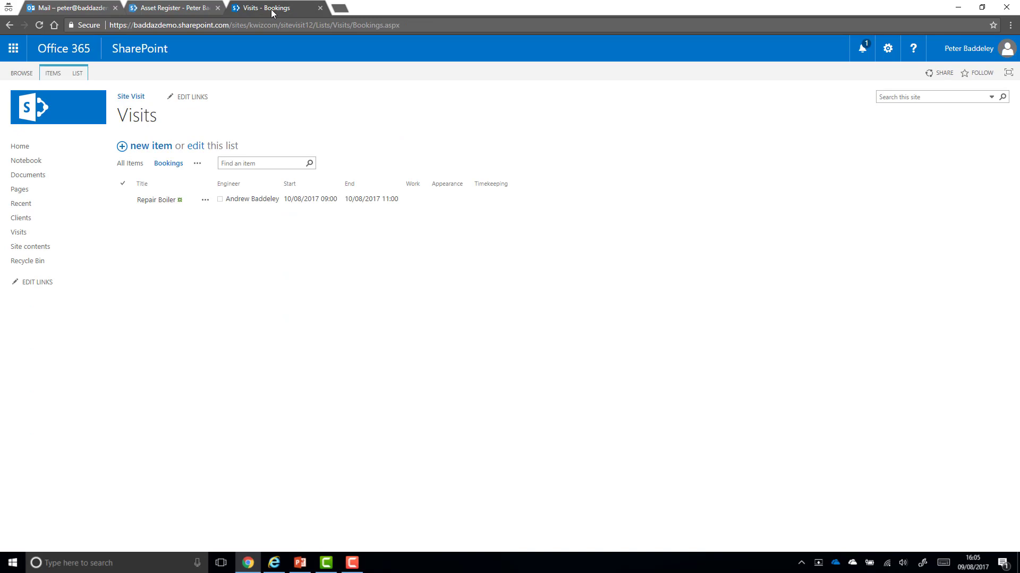
click(206, 200)
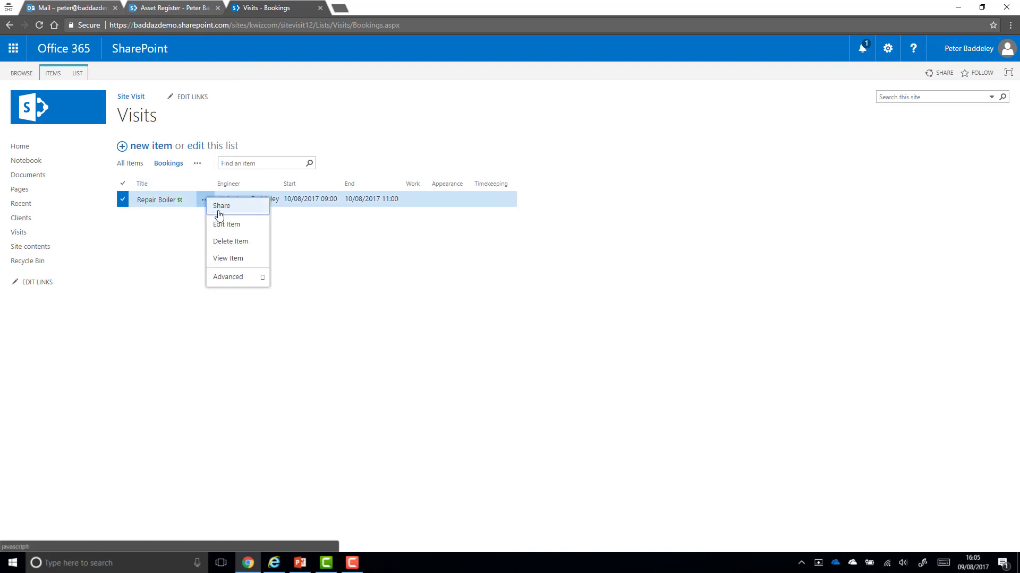
click(225, 224)
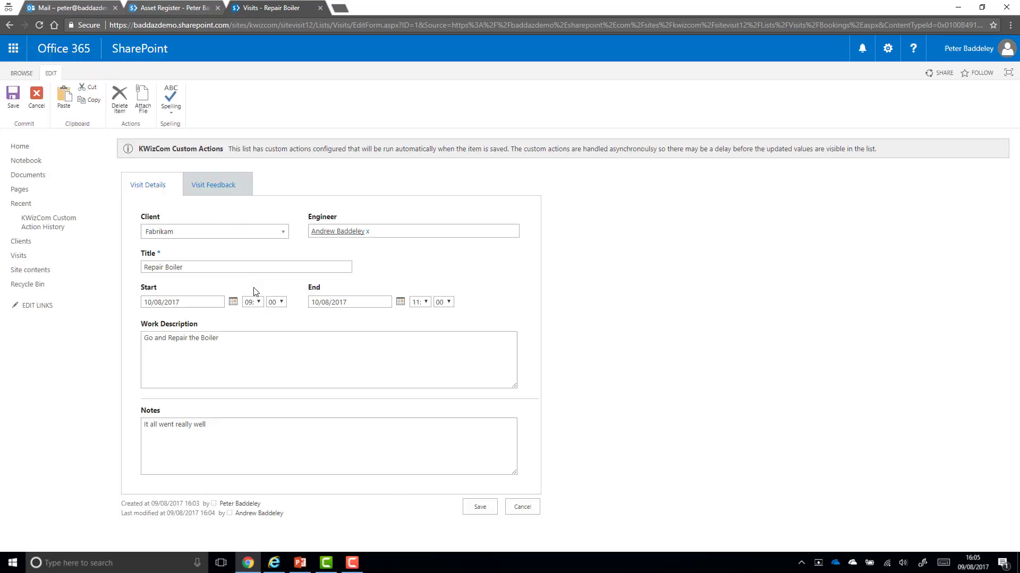
click(213, 187)
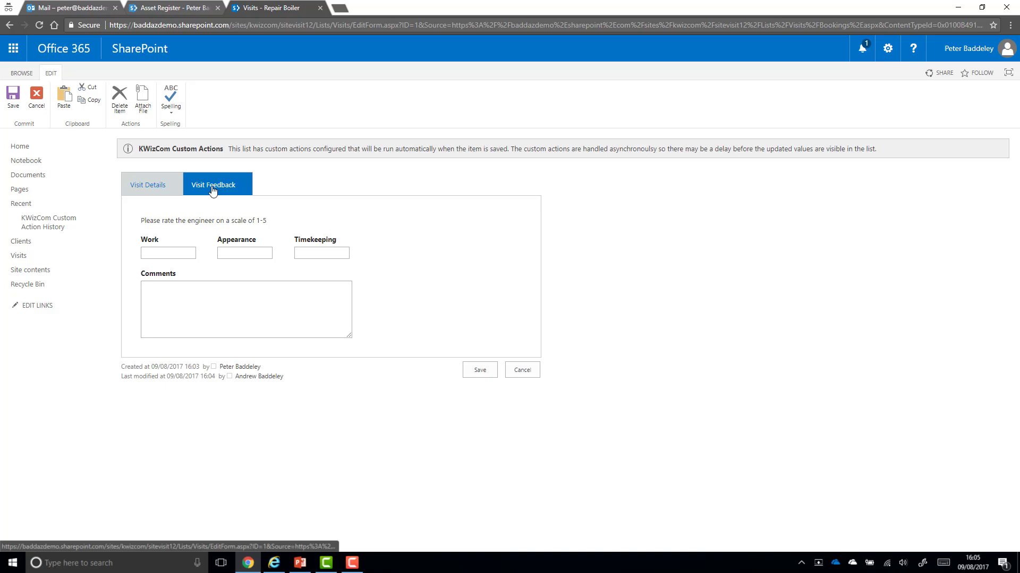
Enter Work 4, Appearance 5, Timekeeping 4 and comment 'Very happy client', then save
click(174, 254)
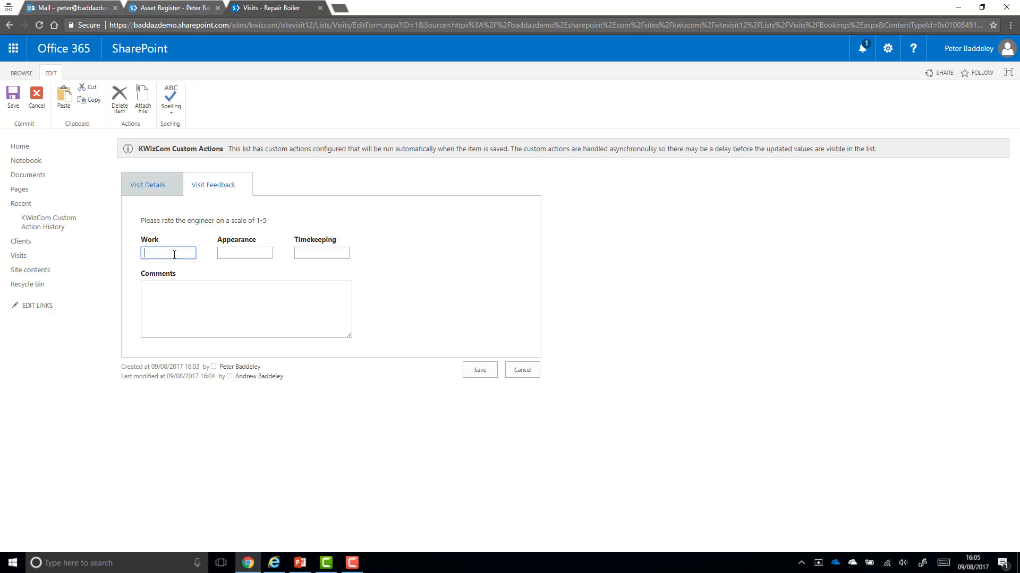
text(4)
click(252, 255)
text(5)
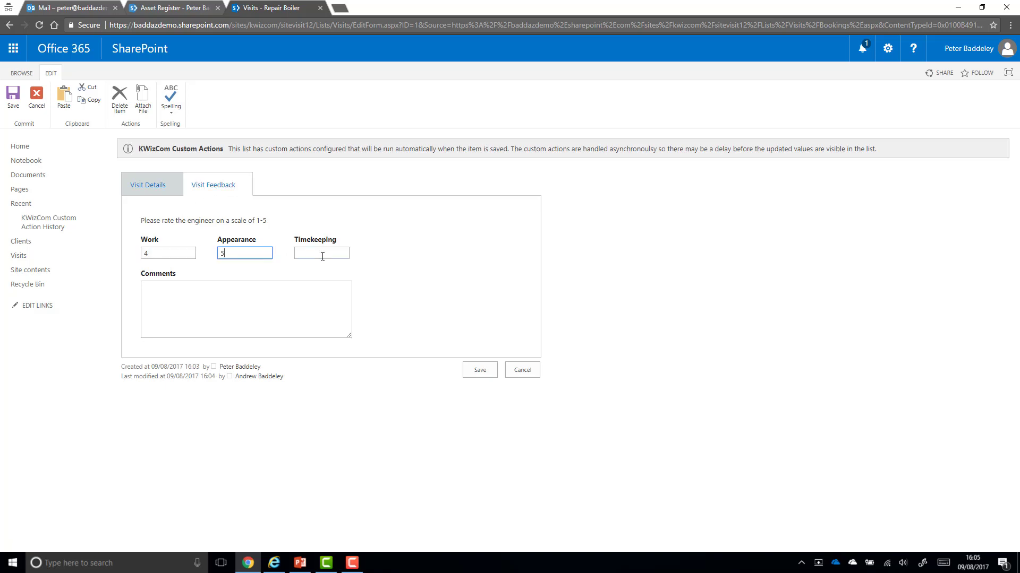
click(325, 255)
text(4)
click(281, 310)
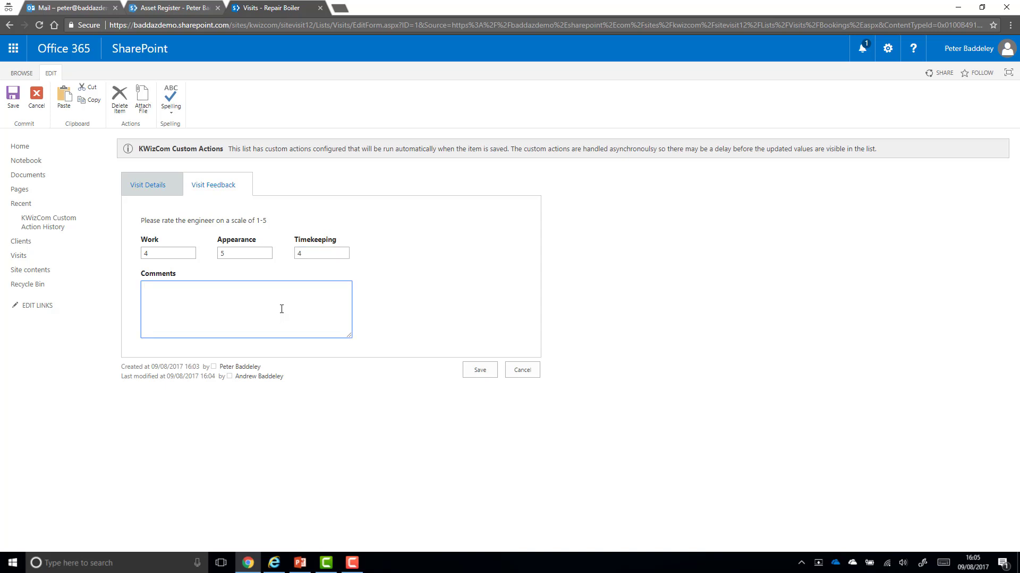
text(Very happy client)
click(495, 371)
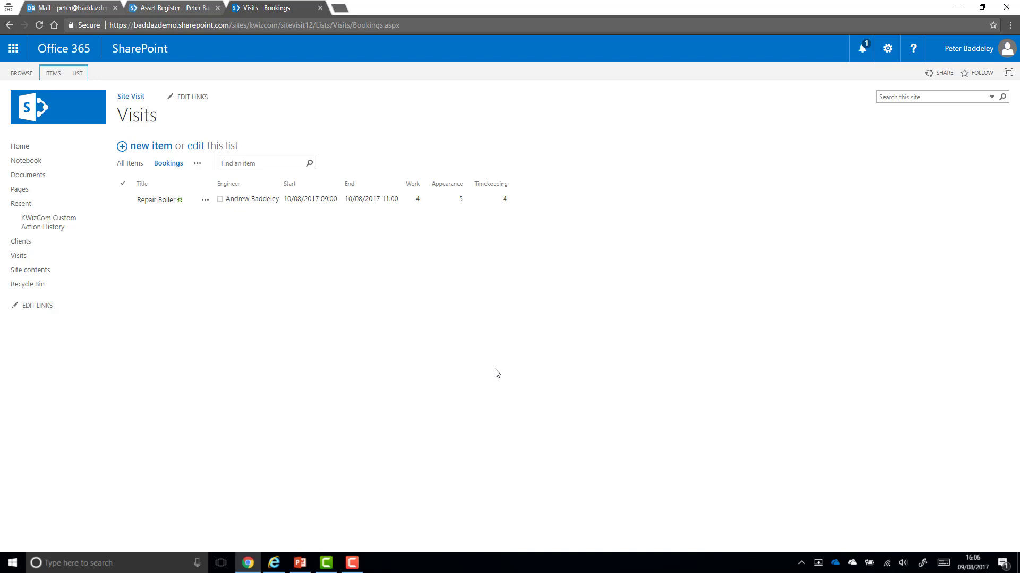
click(303, 562)
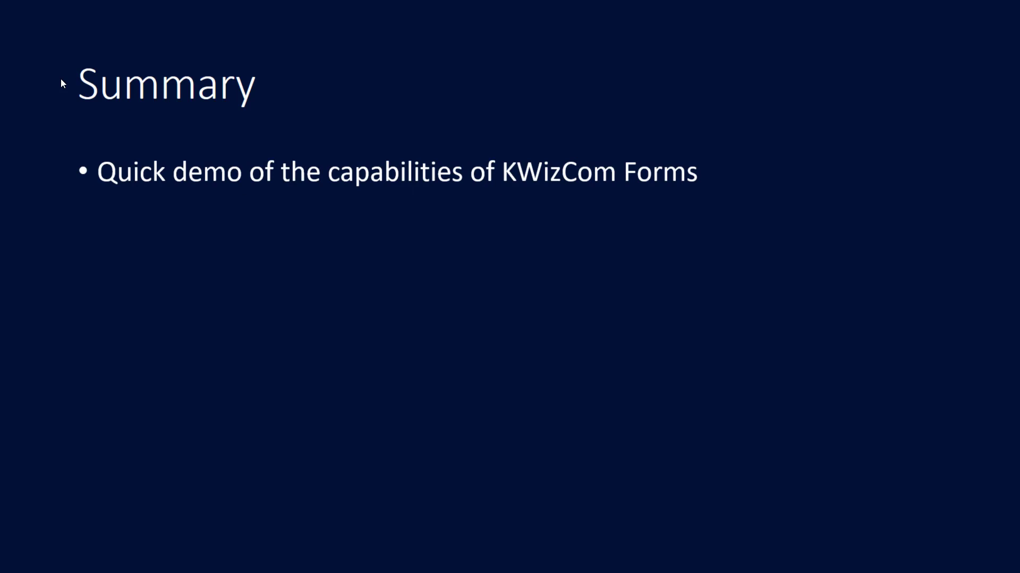
Advance the Summary slide to reveal the 'Showcasing how quickly meet Real World Scenarios' bullet
click(63, 84)
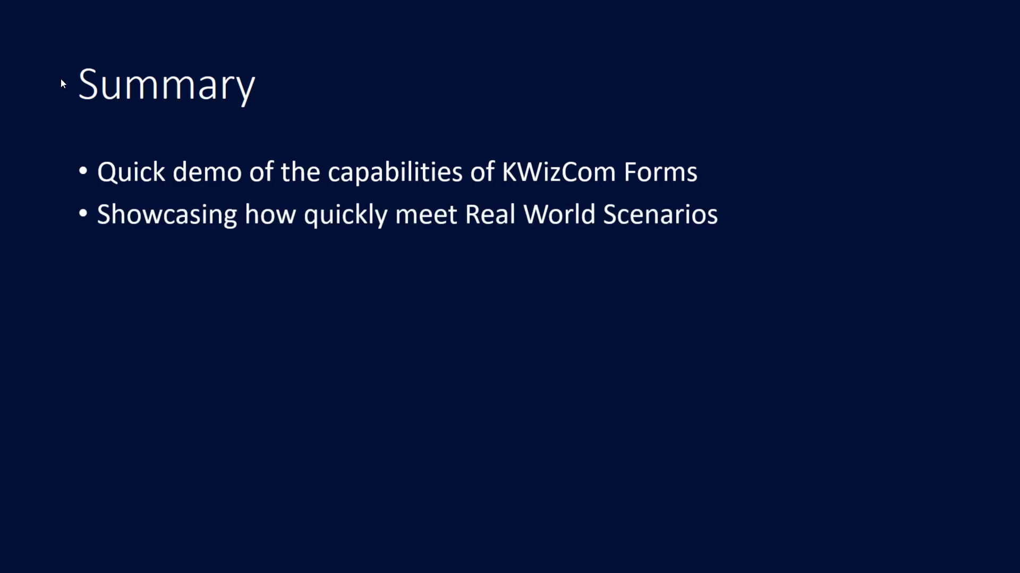